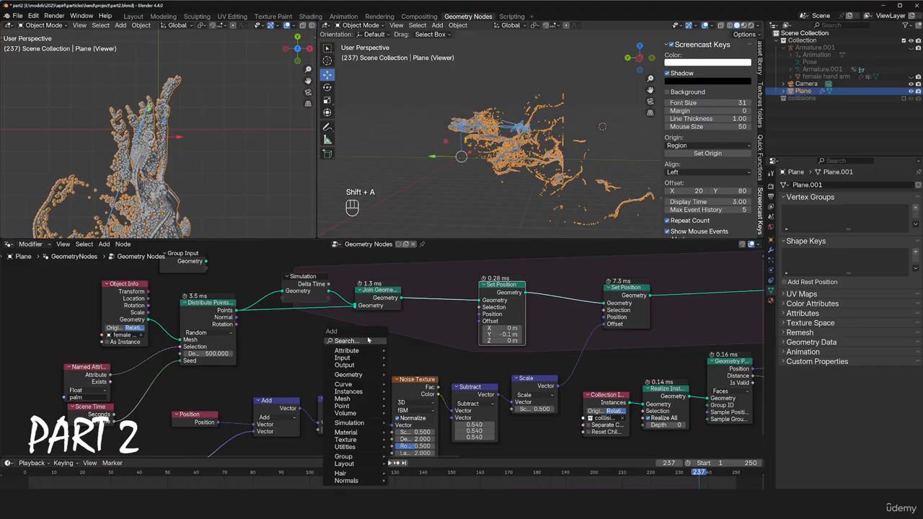
Add a Combine XYZ node with Y set to -0.01 and link it to the first Set Position node's Offset
text(x)
key(Return)
click(365, 359)
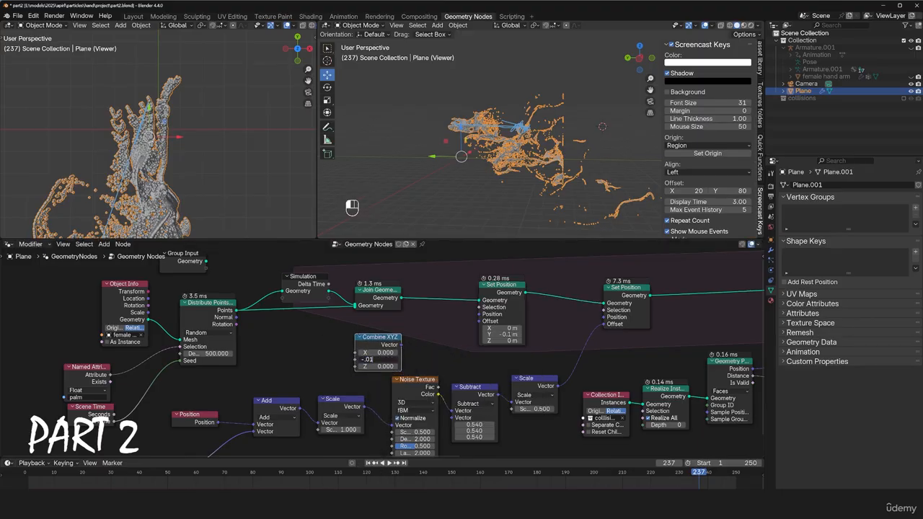
text(-.01)
key(Return)
drag(401, 344, 481, 321)
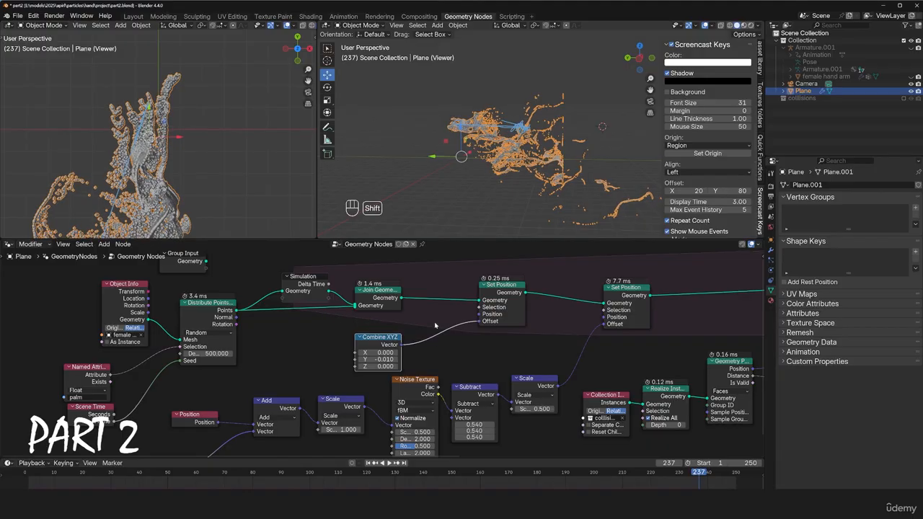
Insert a Vector Math node set to Scale with a factor of 2 between Combine XYZ and the first Set Position node
key(shift+a)
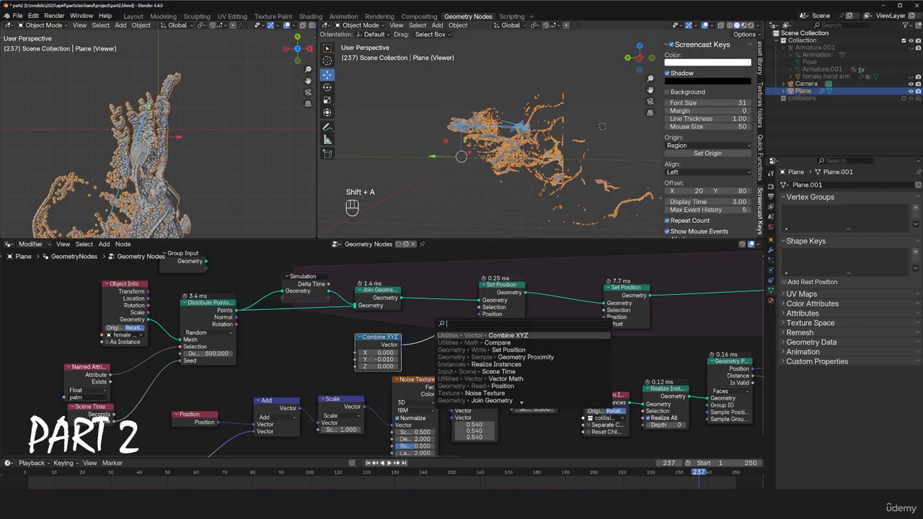
text(add)
key(Return)
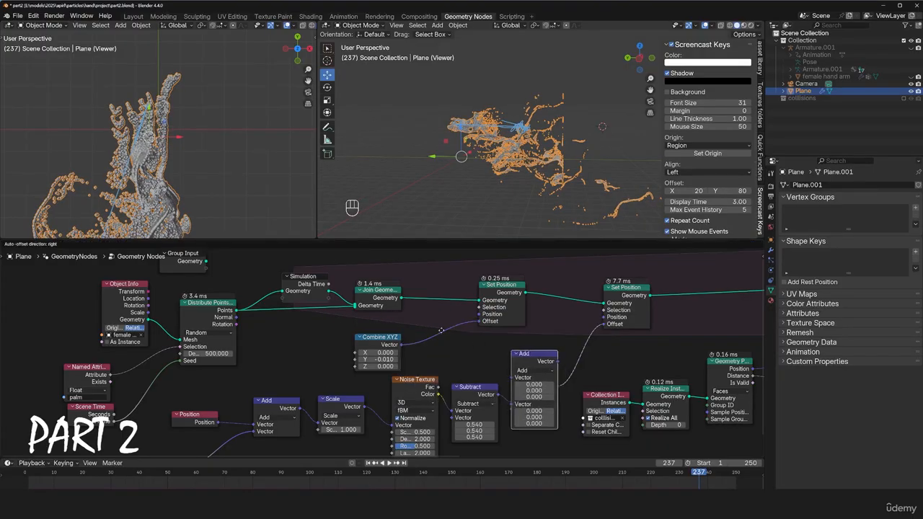
click(441, 330)
click(436, 342)
click(442, 456)
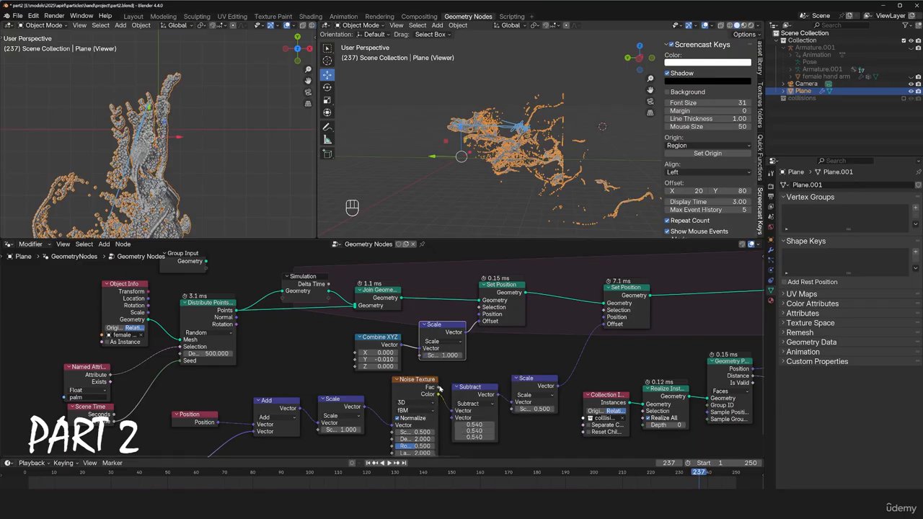
click(441, 355)
text(2)
key(Return)
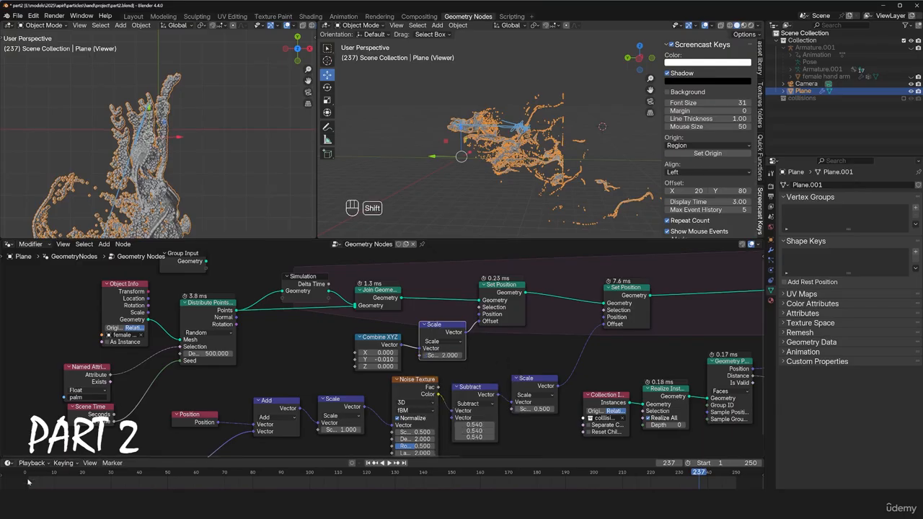
Set the Combine XYZ node's Y value to -0.1 and replay the simulation from the start
key(shift+Left)
key(space)
key(Escape)
click(369, 359)
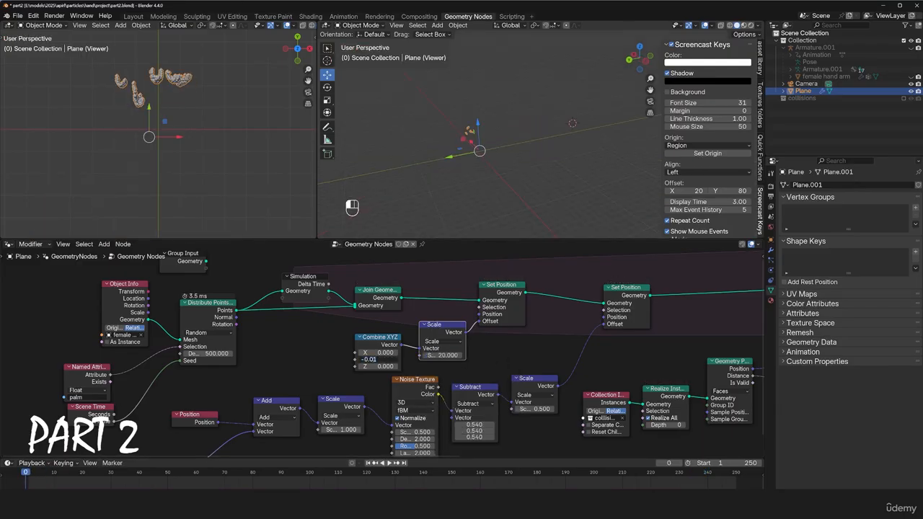
text(-0.1)
key(Return)
key(space)
key(Escape)
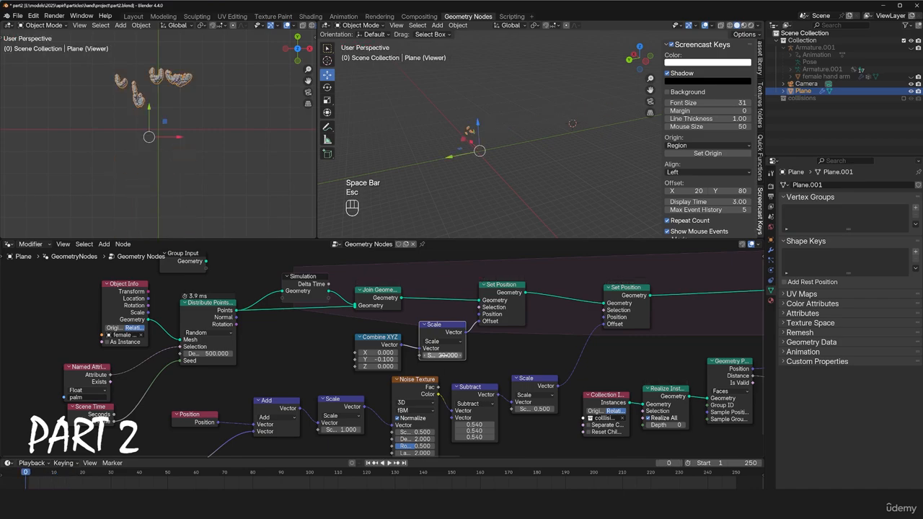
Try a factor of 10 on the Scale node after Combine XYZ, lower it to 5 and play the simulation
click(442, 355)
text(10)
key(Return)
key(space)
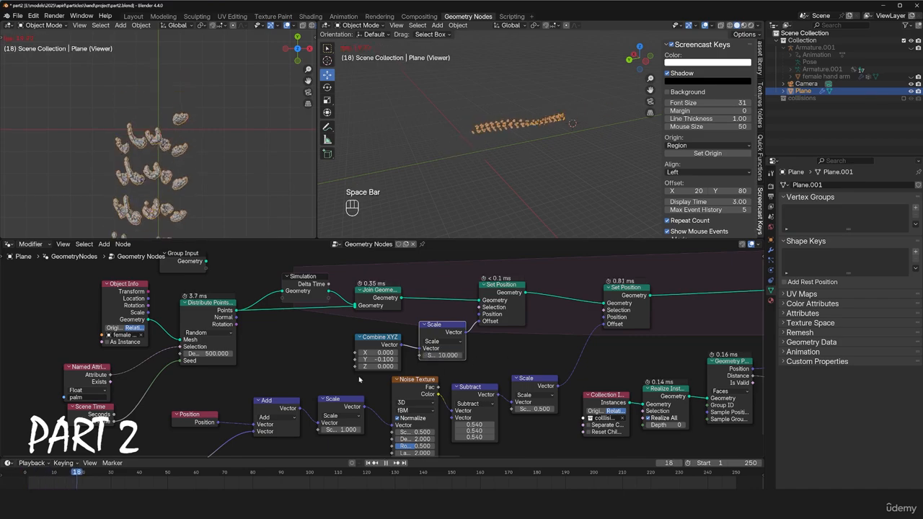
key(Escape)
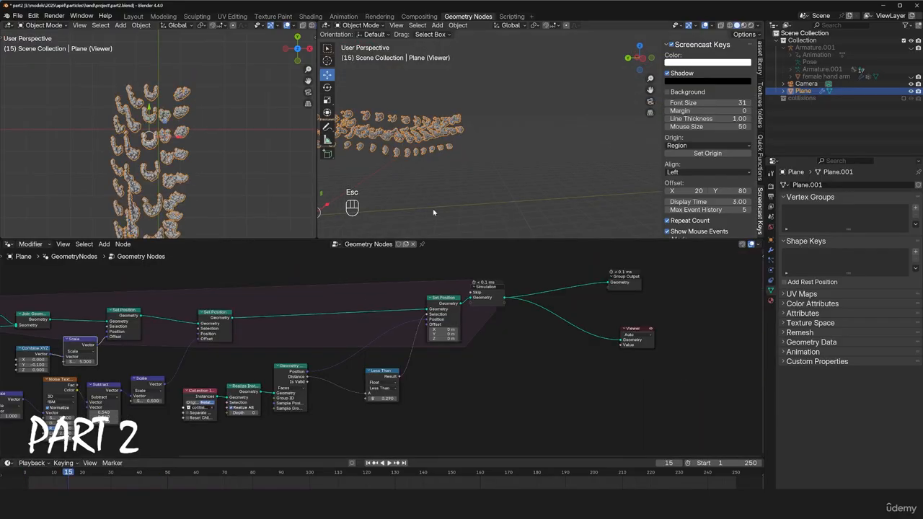
key(space)
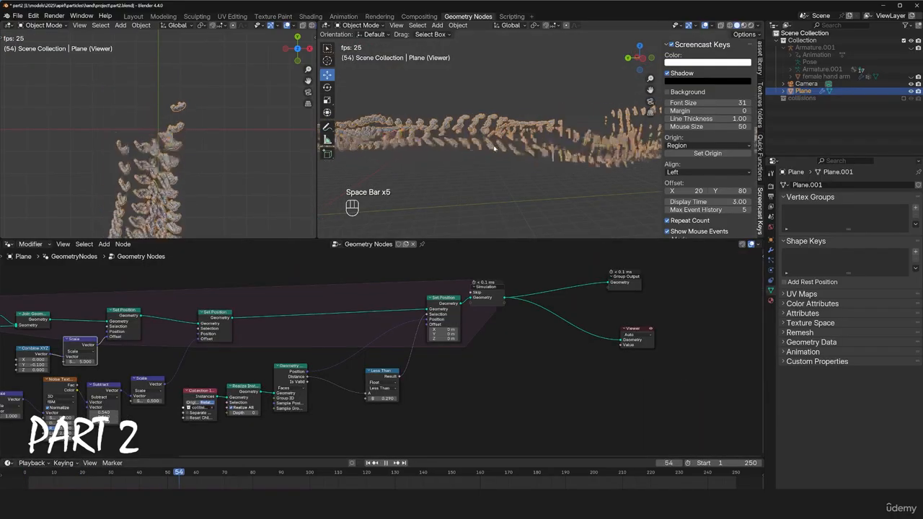
Circle a point cluster with the Annotate tool and nudge the Geometry Proximity and last Set Position nodes slightly
click(327, 127)
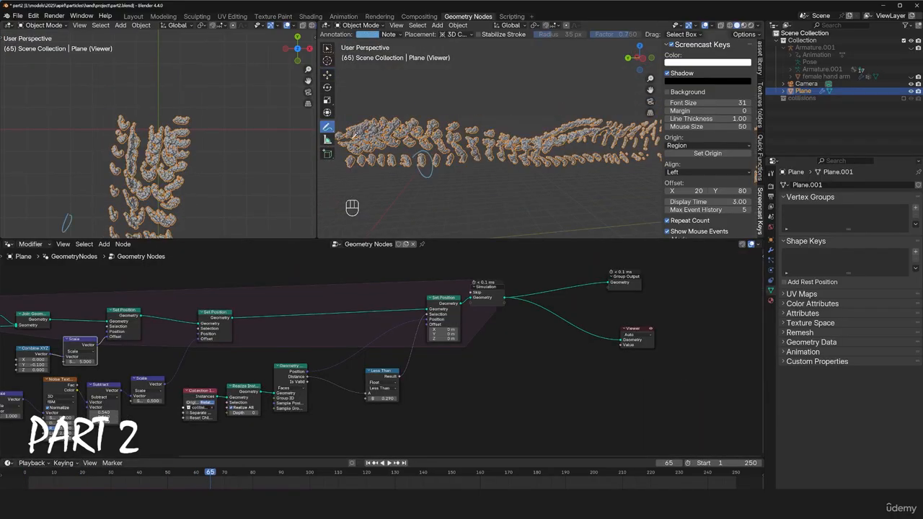
scroll(306, 404, up, 2)
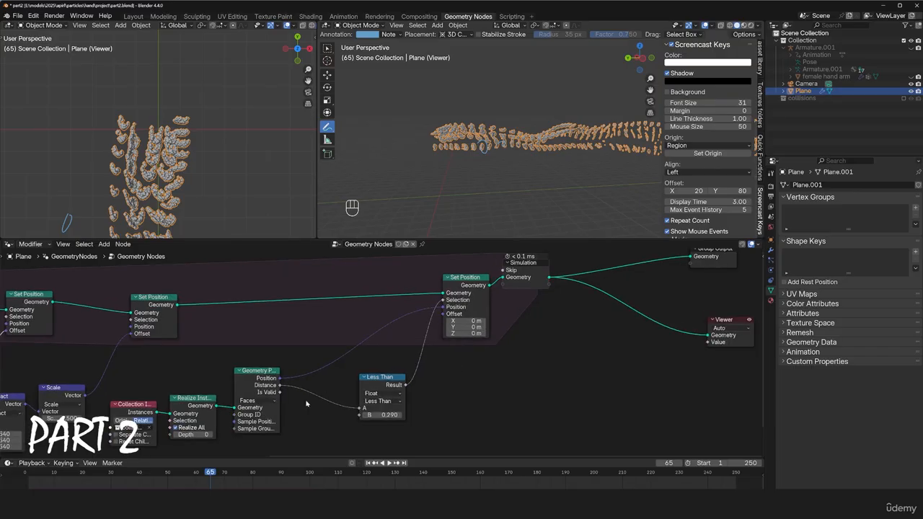
drag(263, 386, 261, 397)
mouse_move(462, 286)
mouse_down()
mouse_move(447, 288)
mouse_move(459, 291)
mouse_up()
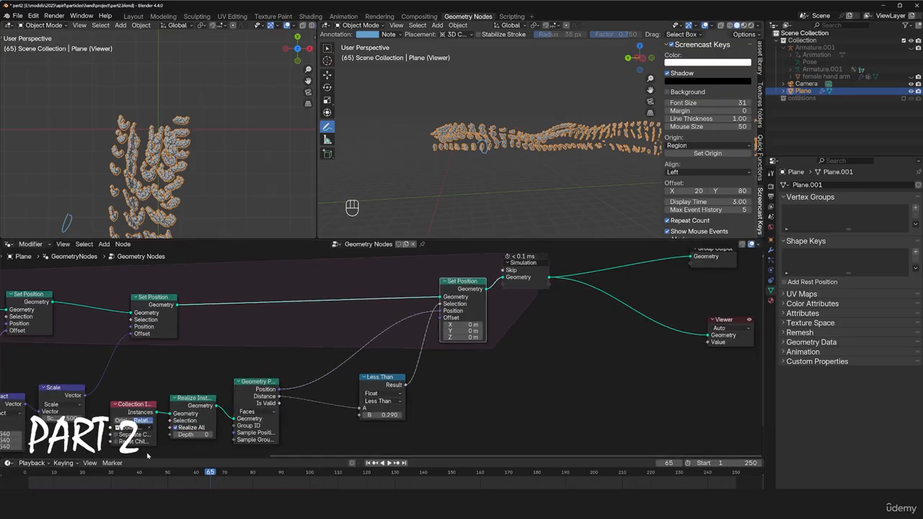
Replay the simulation and send the Less Than result to the Viewer to examine which points are selected
shift+right_click(20, 488)
key(space)
key(space)
middle_drag(491, 325, 527, 319)
scroll(527, 320, down, 1)
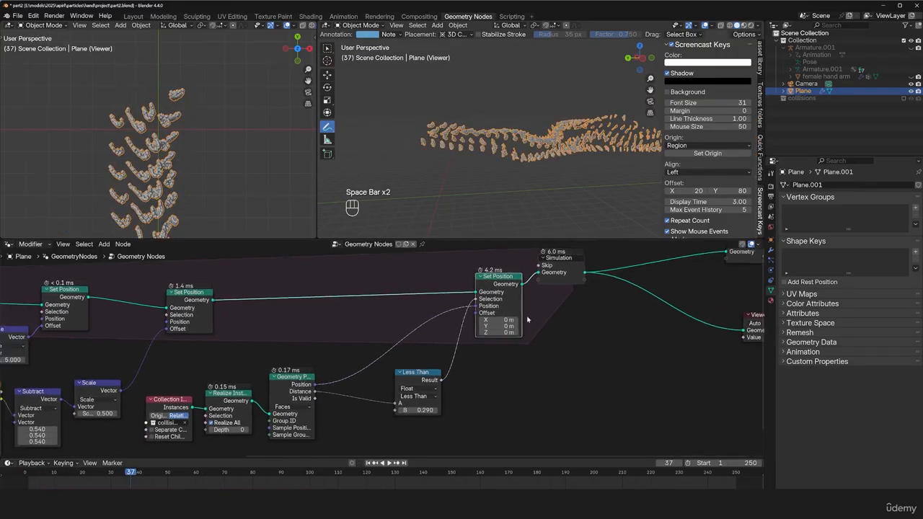
scroll(475, 348, up, 1)
ctrl+shift+click(441, 385)
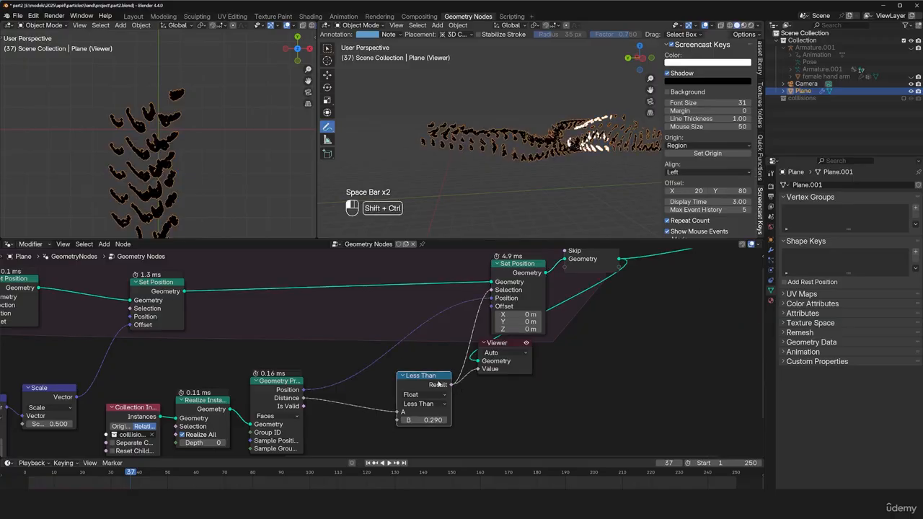
key(space)
middle_drag(592, 116, 447, 169)
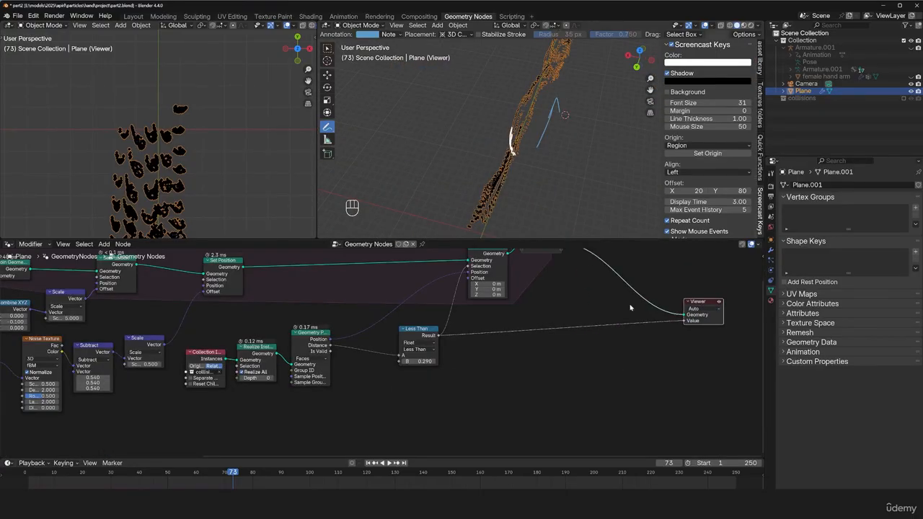
Insert a Join Geometry node before the Viewer and link the Realize Instances geometry into it
key(shift+a)
text(join)
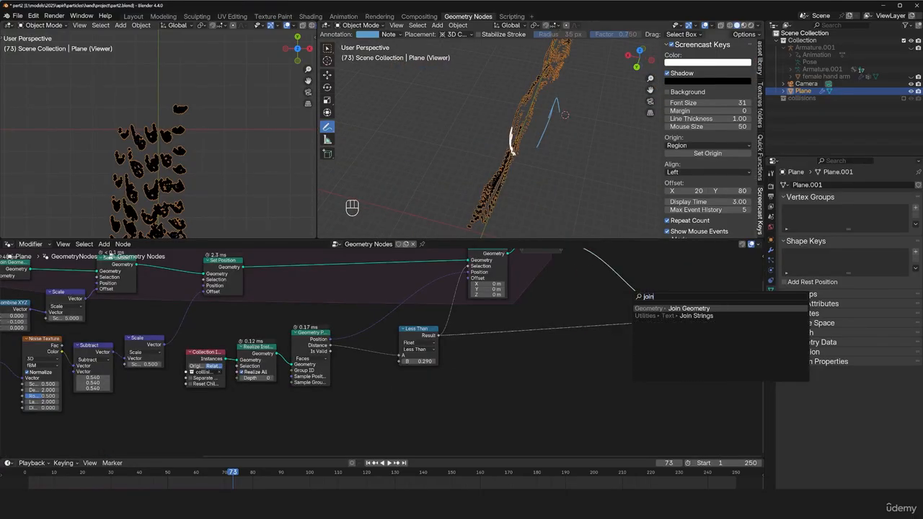
key(Return)
click(637, 287)
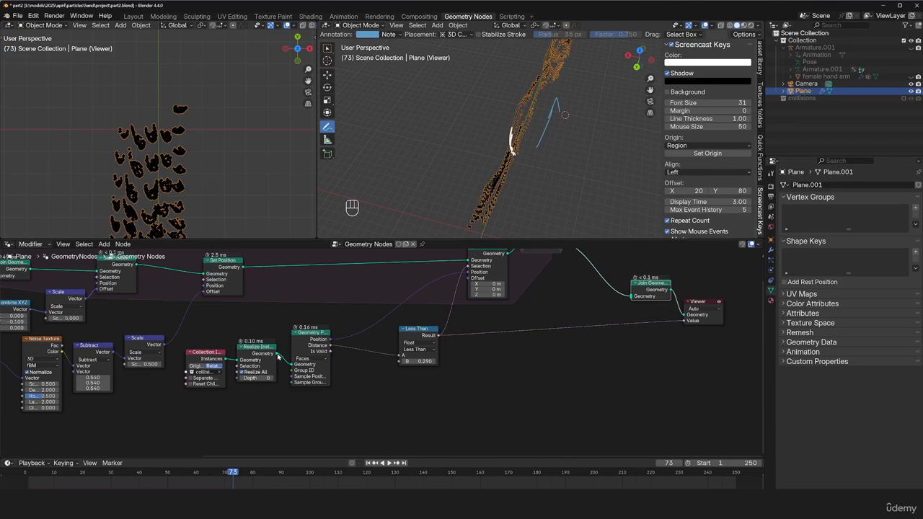
drag(277, 354, 632, 300)
Route the Realize Instances link through reroute points beneath the nodes and play the simulation with the collision sphere
shift+right_drag(568, 296, 579, 309)
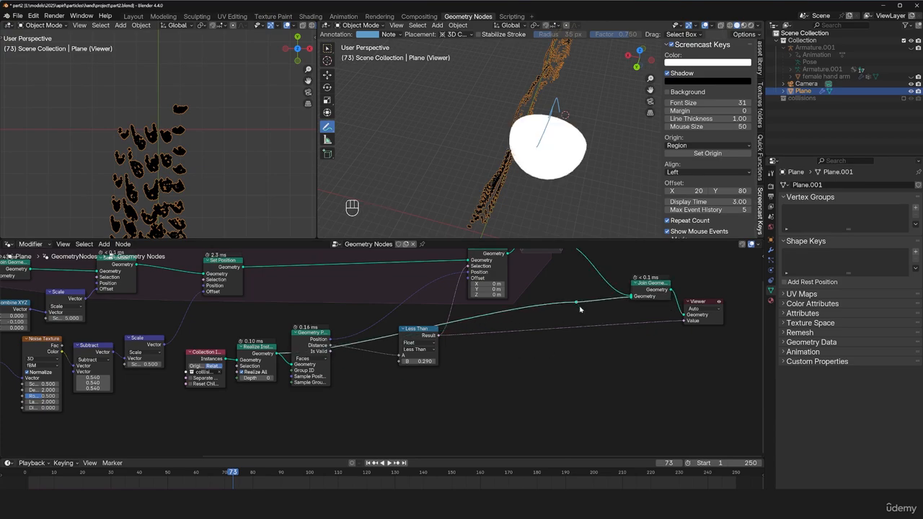
key(g)
click(610, 381)
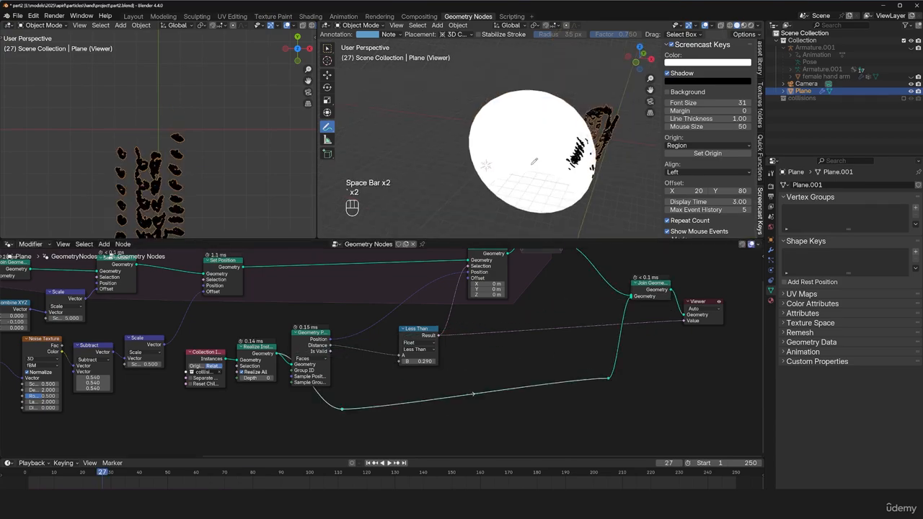
key(space)
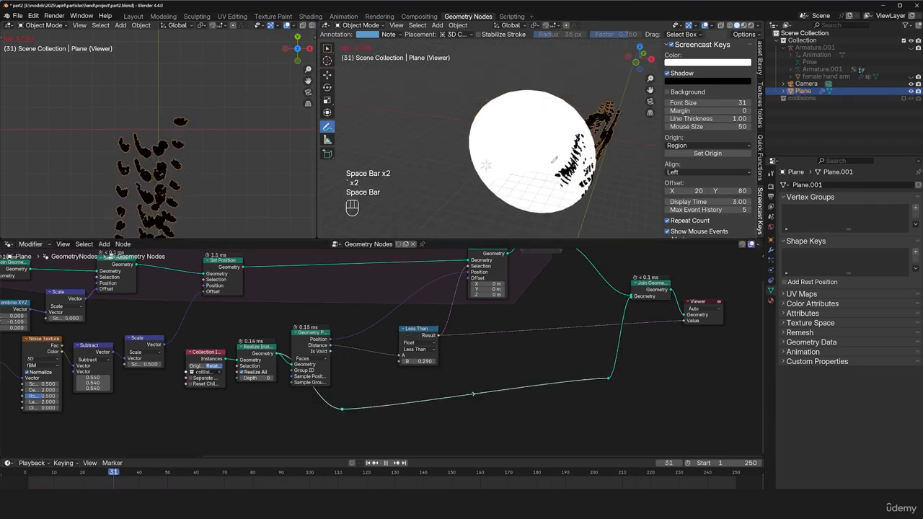
key(space)
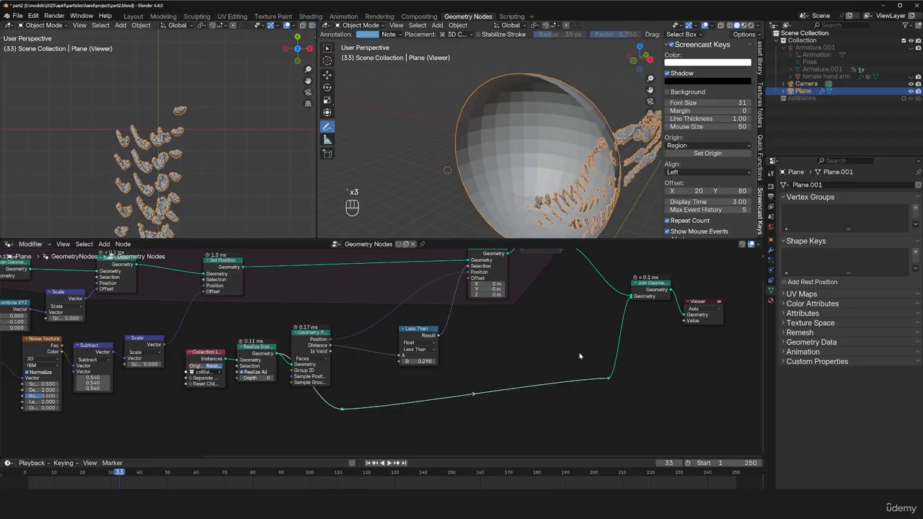
Move the reroute point nearest the Join Geometry node further down, away from the other nodes
middle_drag(580, 356, 581, 351)
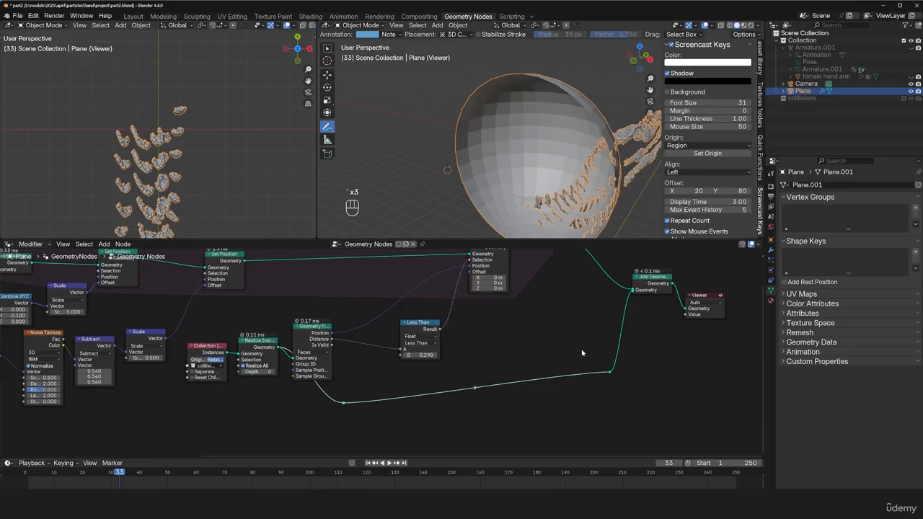
click(611, 374)
key(g)
click(639, 401)
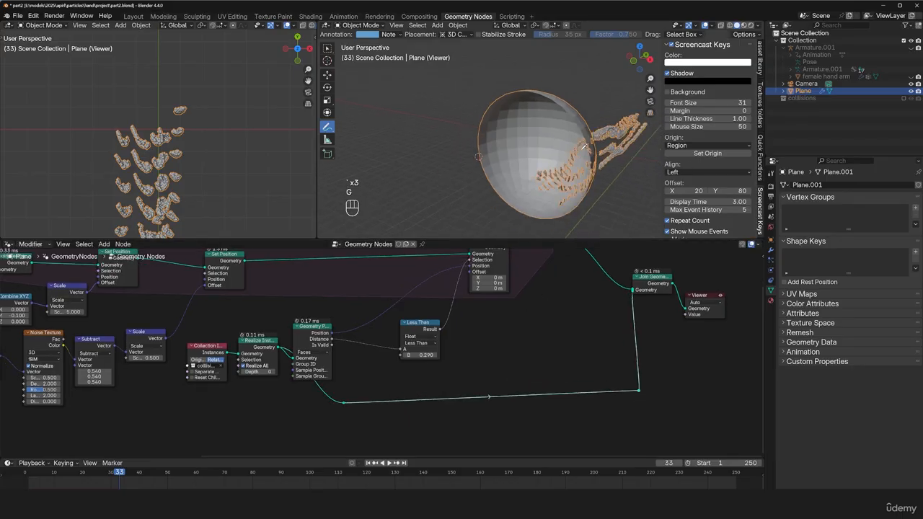
Insert a Mesh to Curve node on the rerouted collision geometry link before Join Geometry
key(shift+a)
click(538, 302)
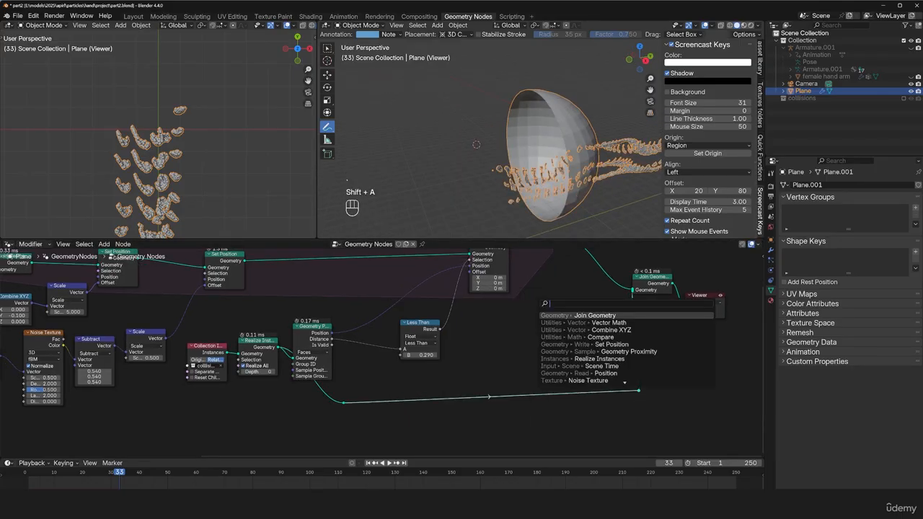
text(to c)
key(Return)
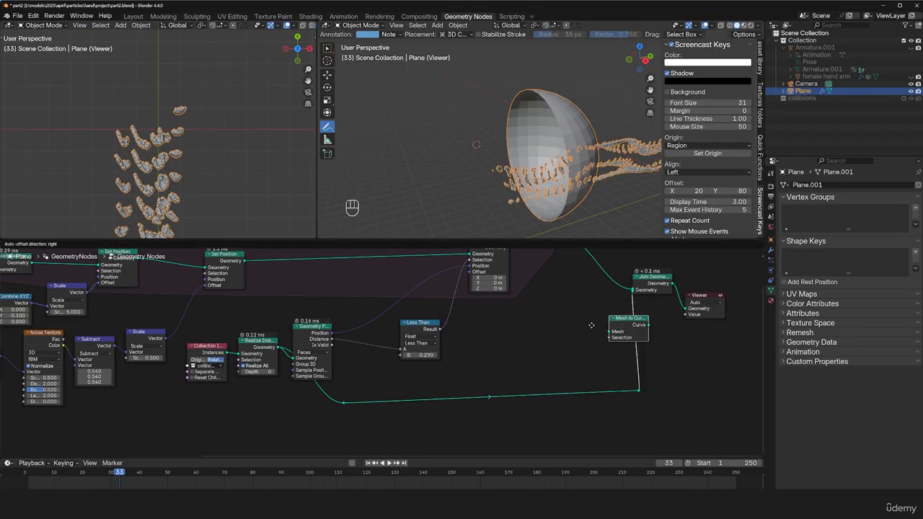
click(527, 380)
Deselect everything and play the simulation to examine how the points pass the wireframe collision sphere
key(alt+a)
key(space)
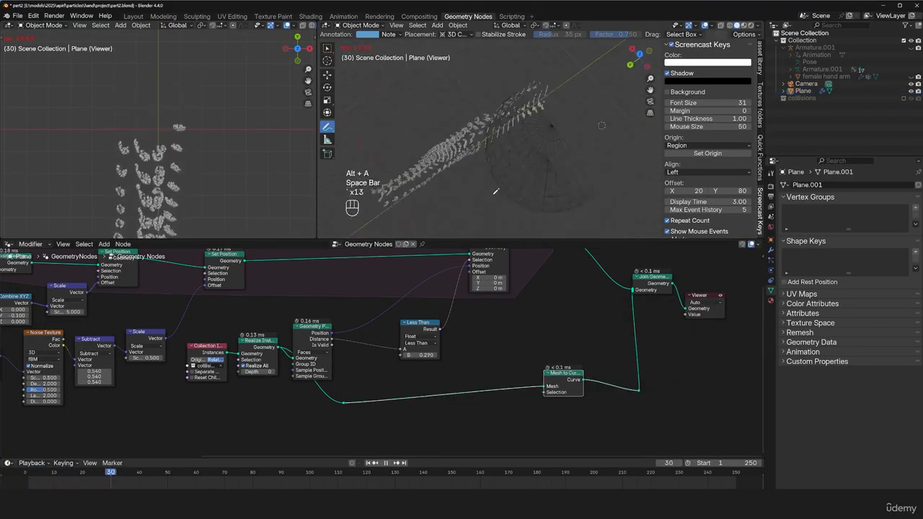
key(space)
middle_drag(547, 196, 633, 158)
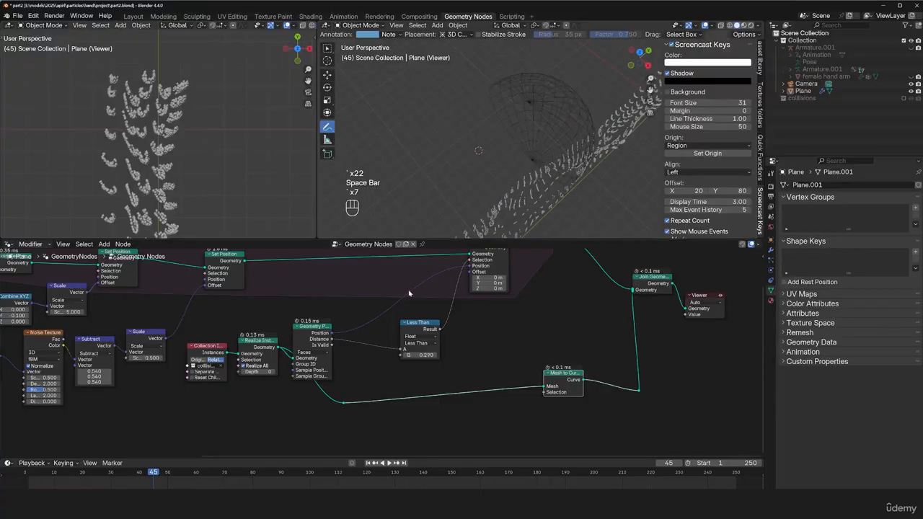
Move the Less Than node closer to Geometry Proximity and shift the last Set Position and output nodes away to make room
middle_drag(403, 310, 448, 336)
drag(457, 358, 409, 365)
scroll(408, 365, down, 3)
middle_drag(694, 311, 610, 336)
drag(670, 263, 428, 373)
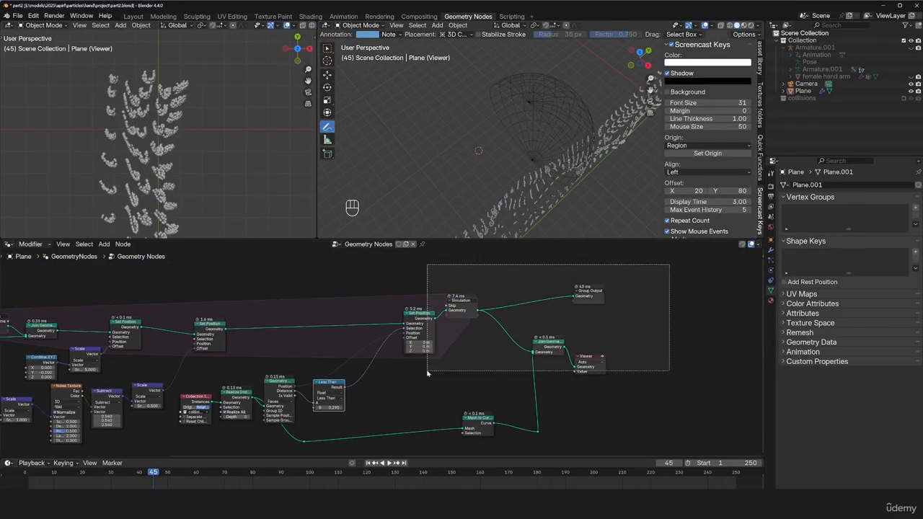
drag(428, 373, 426, 375)
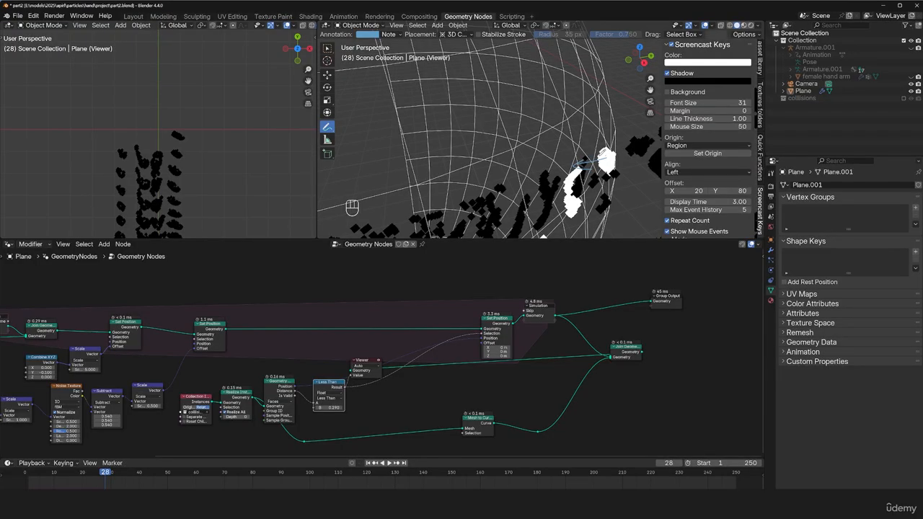
Place the Viewer node beyond Join Geometry and sketch an annotation stroke from the highlighted points across the sphere
middle_drag(536, 175, 584, 186)
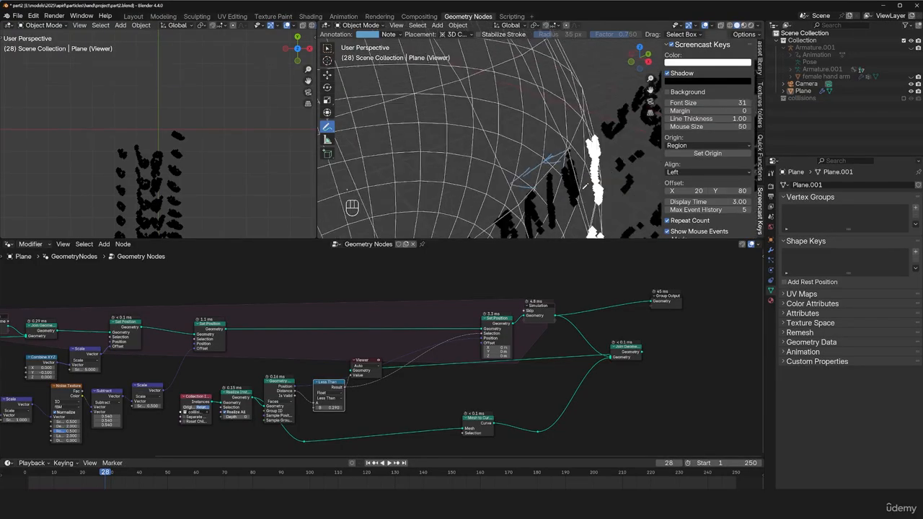
drag(490, 332, 488, 335)
drag(366, 360, 708, 372)
middle_drag(598, 189, 560, 138)
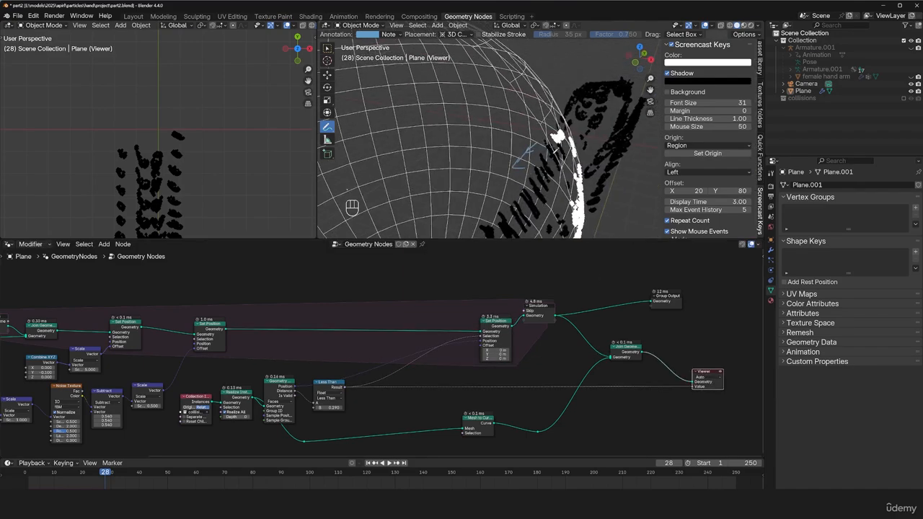
drag(554, 150, 440, 240)
Insert a Store Named Attribute node on the geometry link before the last Set Position node
scroll(447, 346, down, 4)
scroll(449, 348, up, 2)
middle_drag(449, 348, 533, 330)
scroll(491, 332, up, 3)
scroll(466, 318, up, 1)
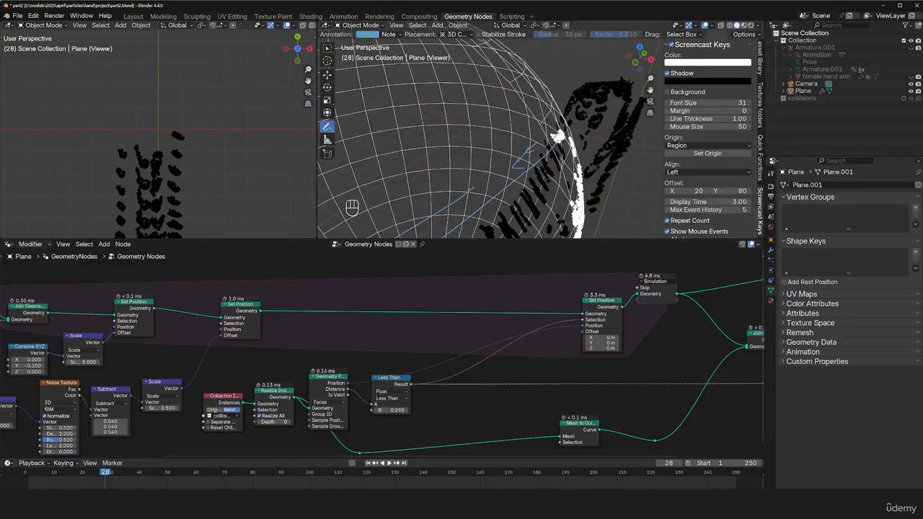
key(shift+a)
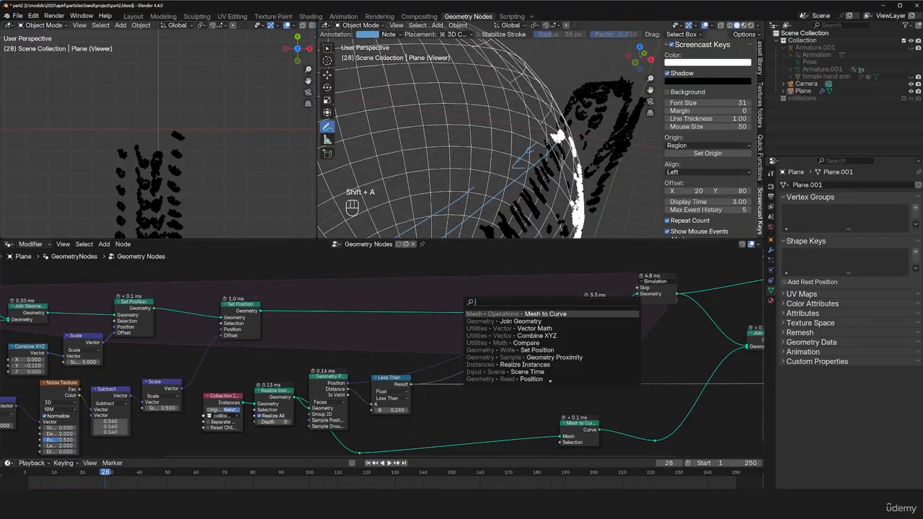
text(name)
click(537, 321)
click(528, 287)
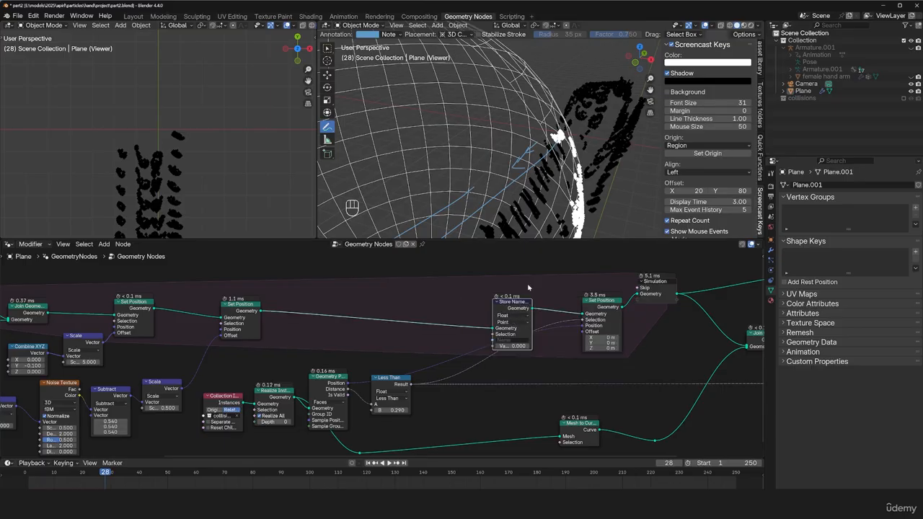
Sketch an annotation arrow across the wireframe sphere at the highlighted points
middle_drag(585, 129, 576, 180)
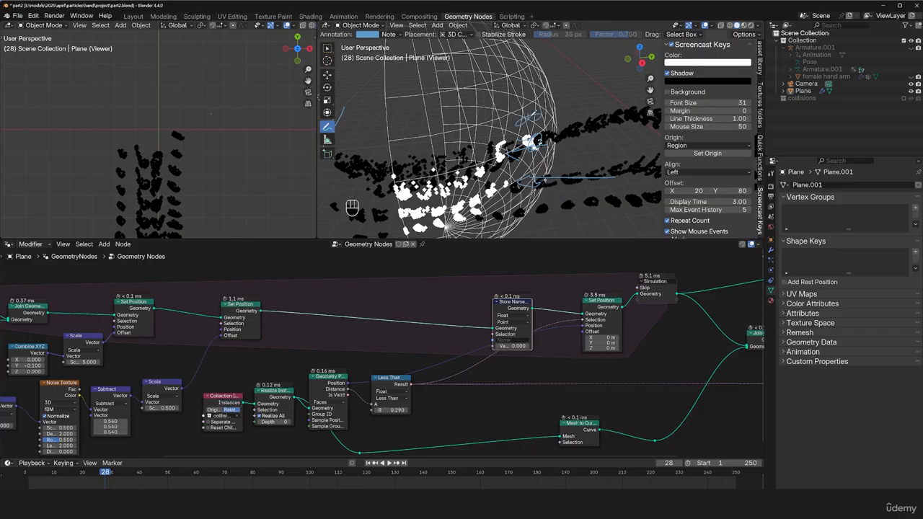
drag(417, 138, 524, 141)
Set the Store Named Attribute node's data type to Boolean and name the attribute hit
scroll(380, 353, up, 1)
click(547, 306)
click(538, 348)
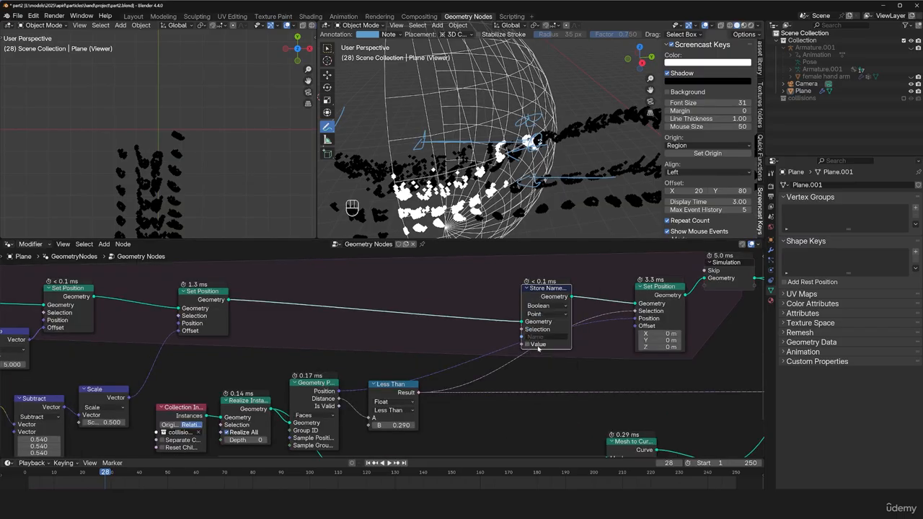
click(546, 337)
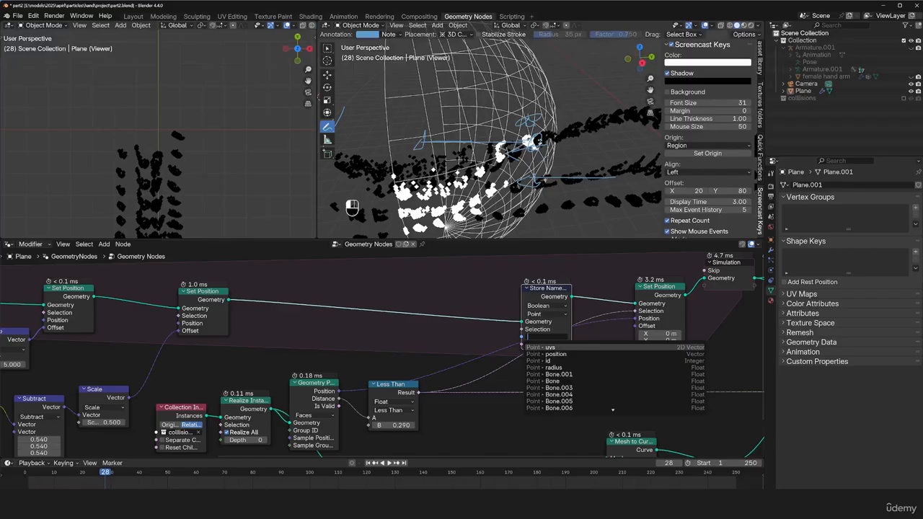
text(hit)
key(Return)
Raise the Store Named Attribute node and reroute the Less Than result from the last Set Position's Selection to the stored Value
drag(546, 295, 550, 268)
drag(418, 393, 528, 301)
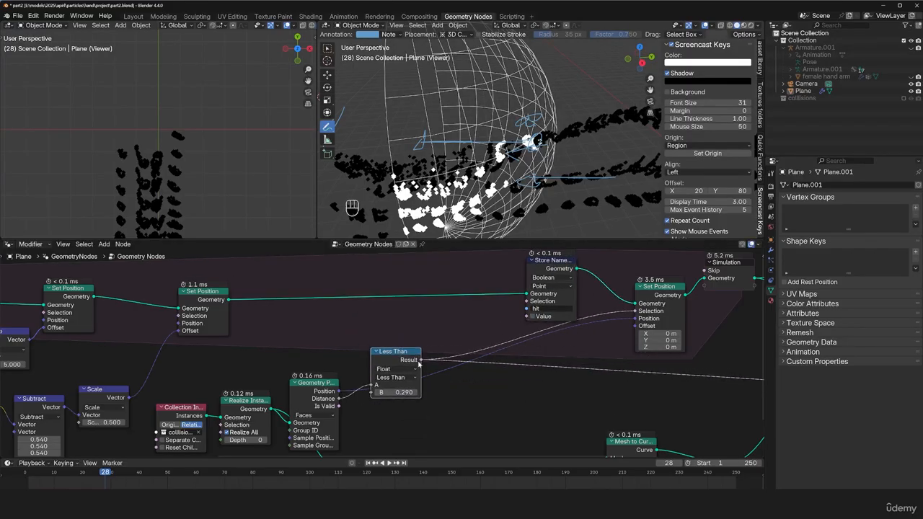
scroll(551, 344, down, 1)
drag(587, 307, 595, 339)
scroll(641, 373, down, 1)
middle_drag(757, 370, 653, 365)
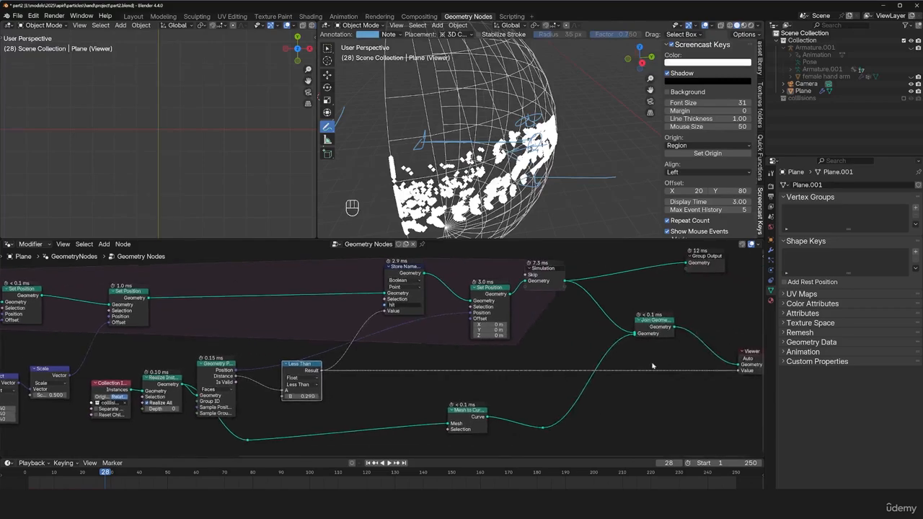
Disconnect the Viewer's Value and the last Set Position's Position inputs, and replay the simulation from the start to about frame 23
drag(741, 370, 375, 370)
scroll(375, 366, down, 1)
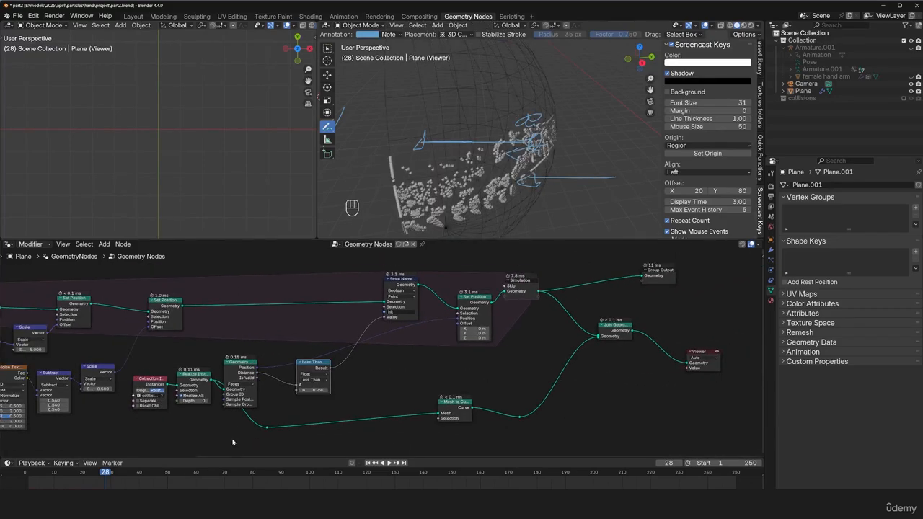
key(space)
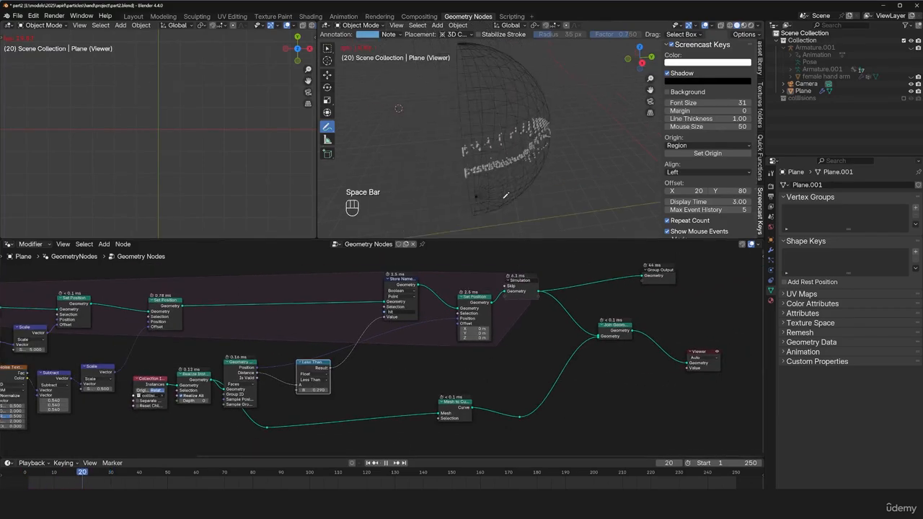
key(Escape)
scroll(475, 318, up, 1)
drag(472, 315, 301, 375)
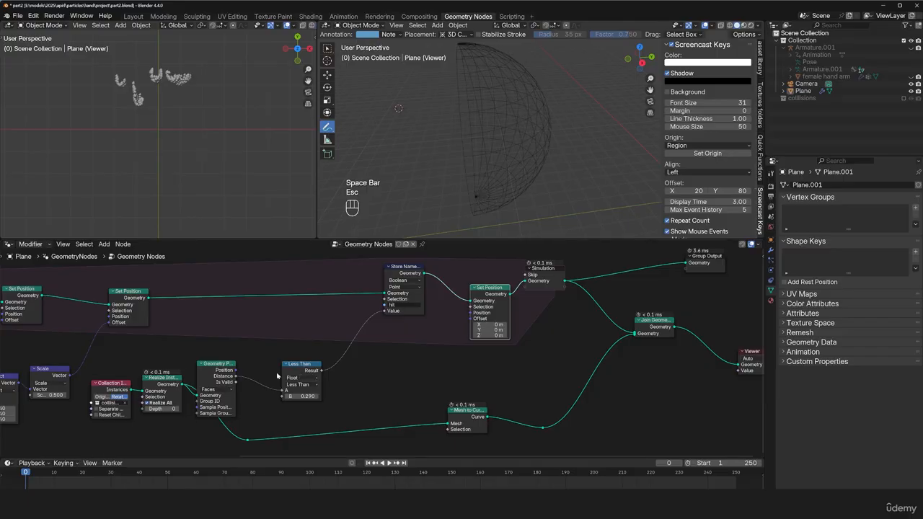
key(space)
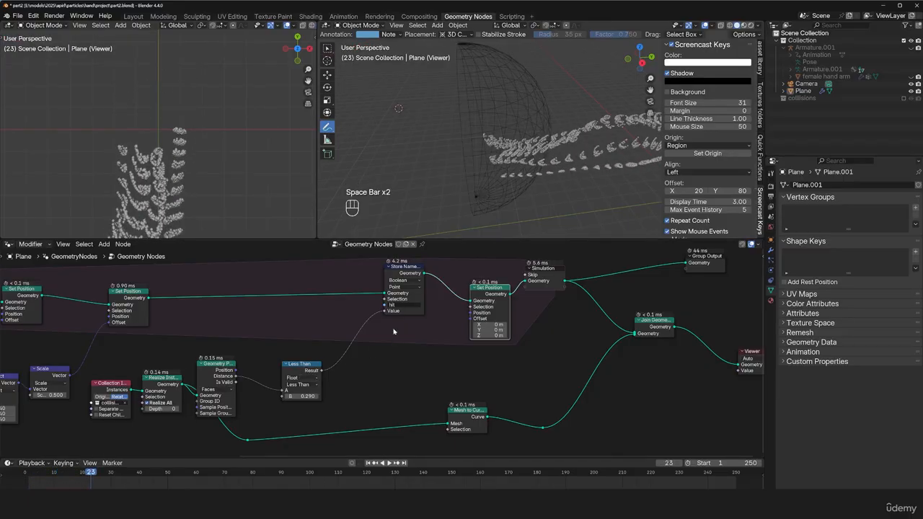
Add a Named Attribute node reading the Boolean attribute hit and preview it in the Viewer
key(shift+a)
click(390, 290)
text(named)
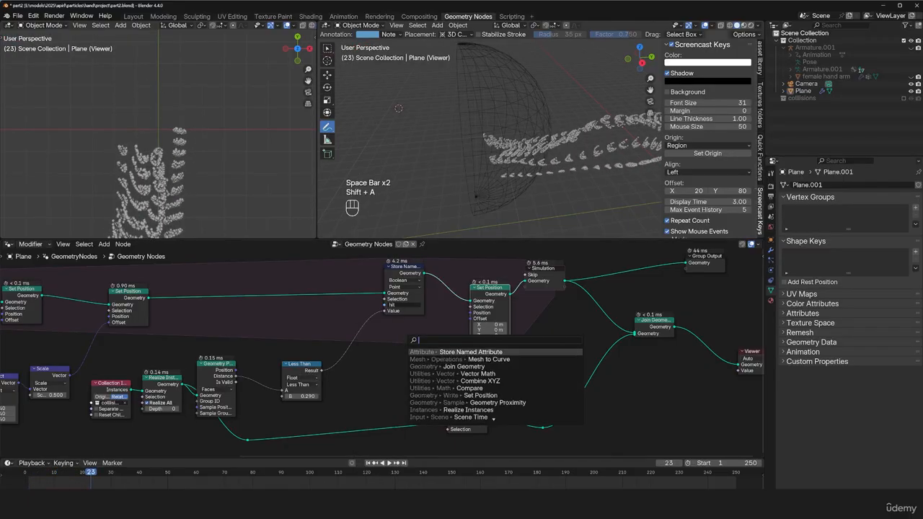
key(Return)
click(414, 384)
click(416, 393)
ctrl+shift+click(414, 359)
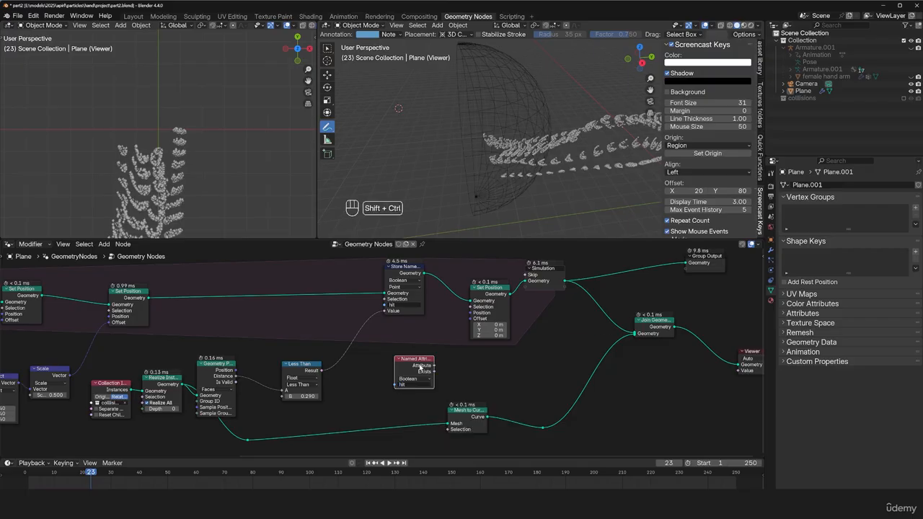
Play and pause the simulation to examine which points carry the hit attribute while passing the sphere
key(space)
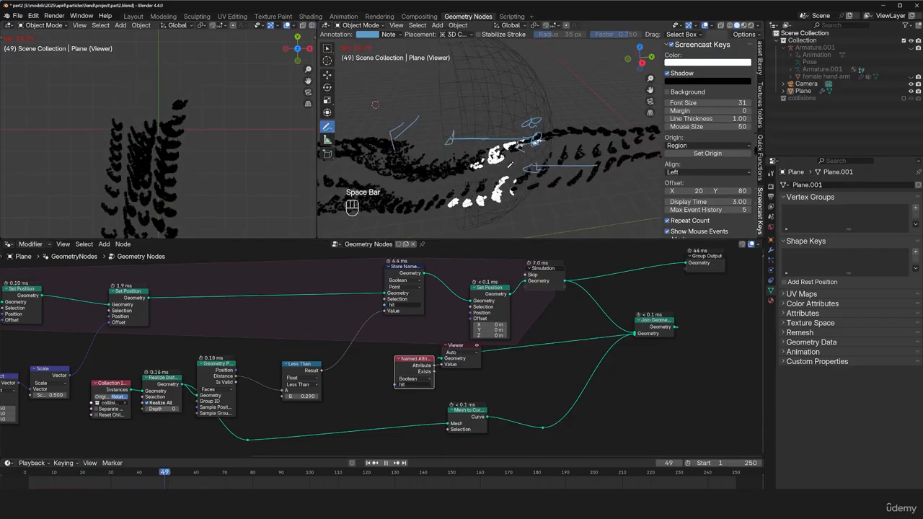
key(space)
key(space)
key(space)
key(space)
key(space)
key(space)
key(space)
key(space)
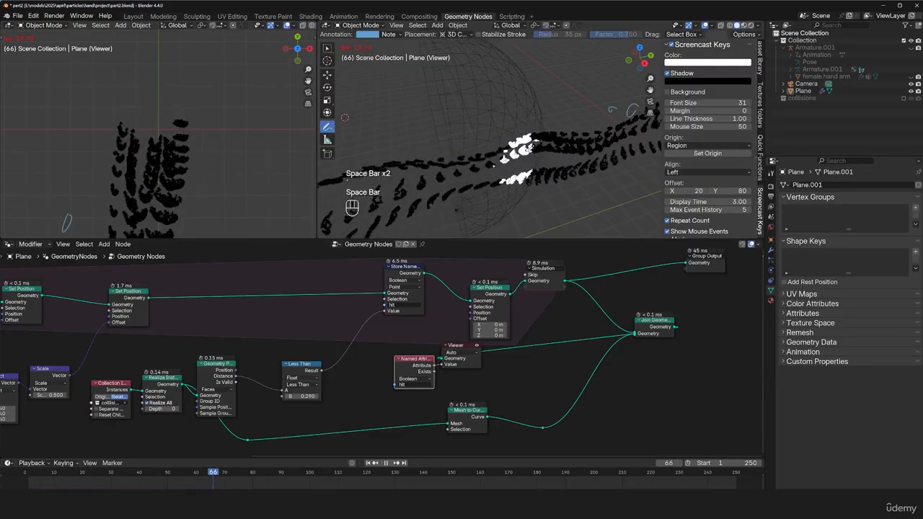
key(space)
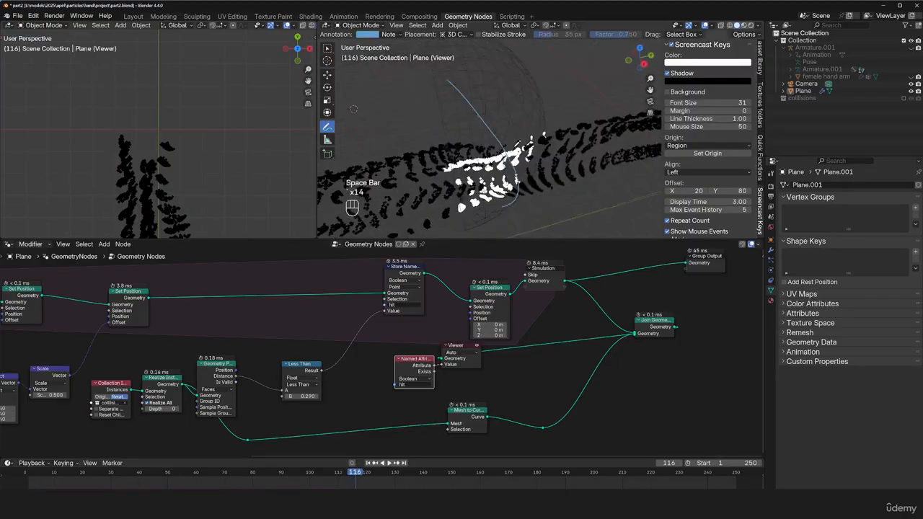
key(space)
key(space)
key(grave)
key(grave)
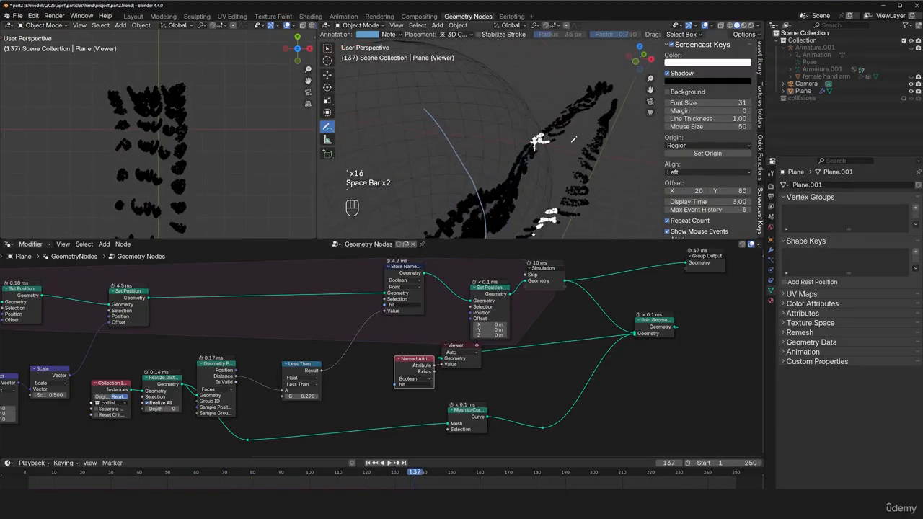
key(grave)
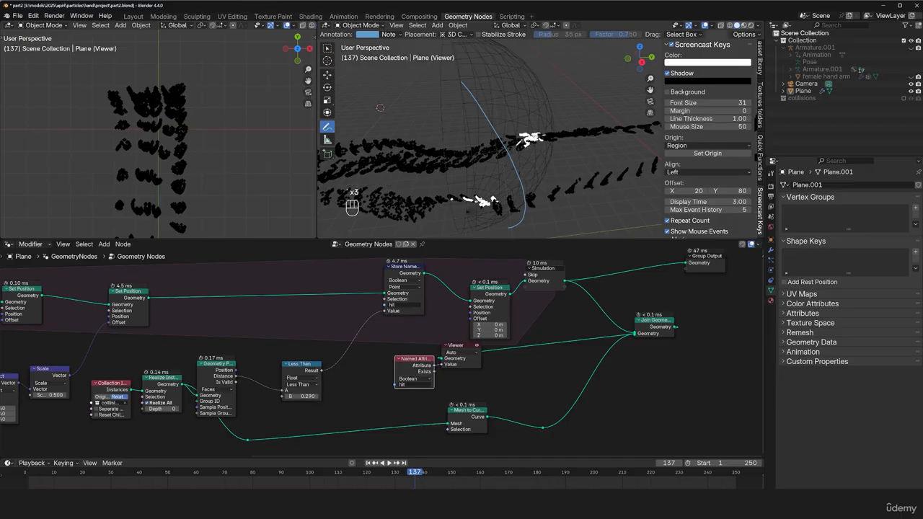
Move the Viewer node beyond Join Geometry and place the Named Attribute node above Less Than
drag(460, 364, 700, 380)
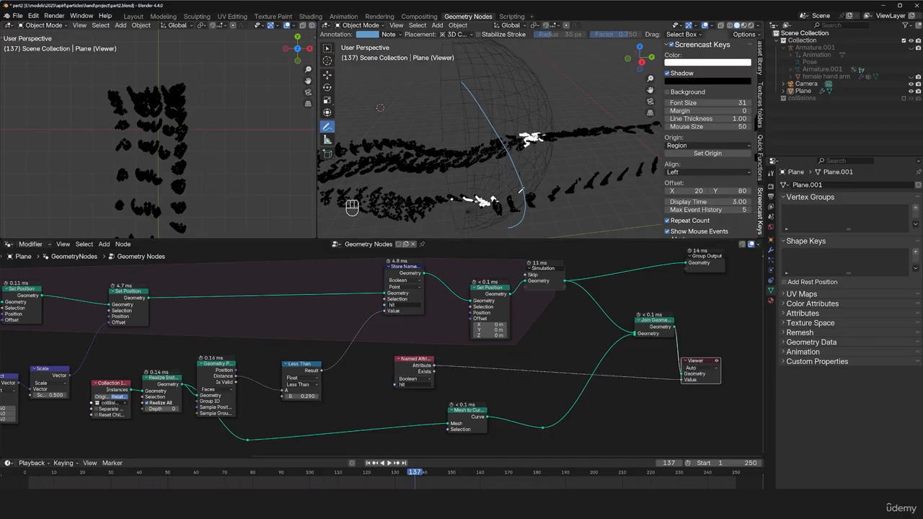
middle_drag(414, 358, 507, 355)
drag(508, 355, 367, 313)
drag(390, 366, 369, 379)
Add a Math node set to Add that sums the hit attribute and the Less Than result
key(shift+a)
text(ma)
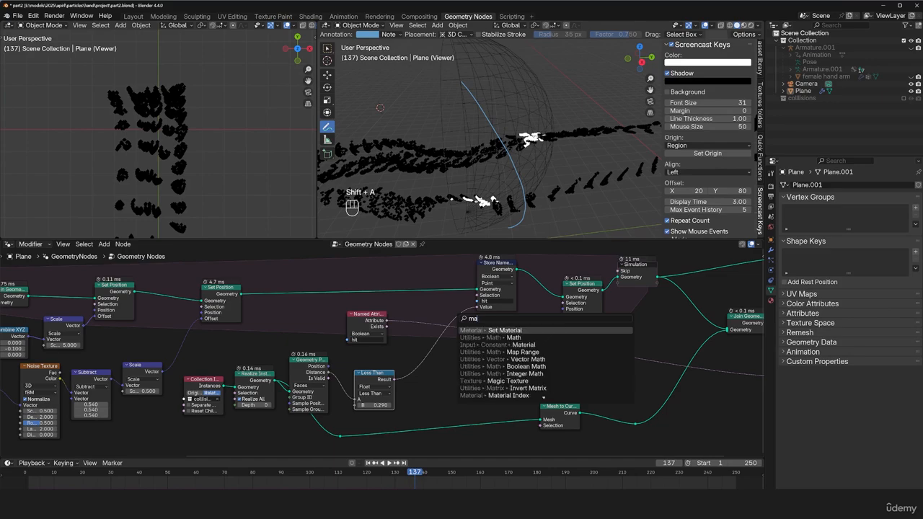
text(th)
key(Return)
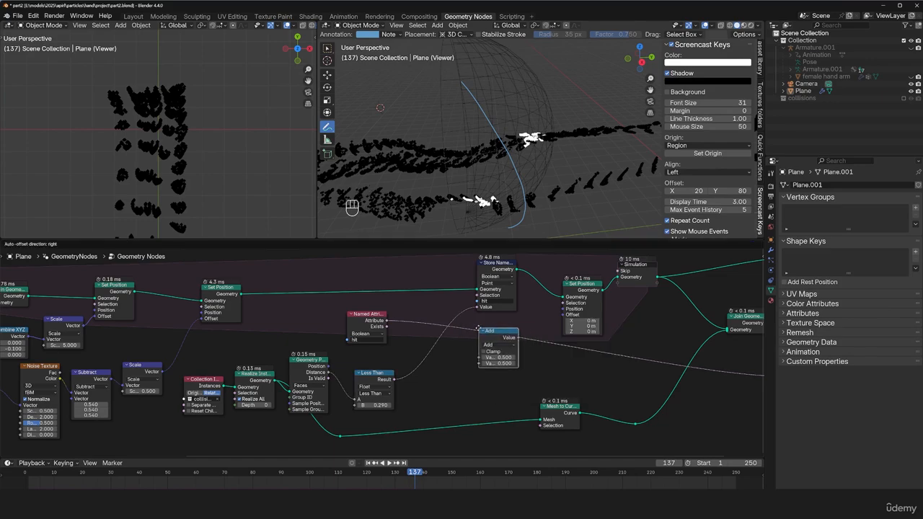
drag(380, 329, 365, 323)
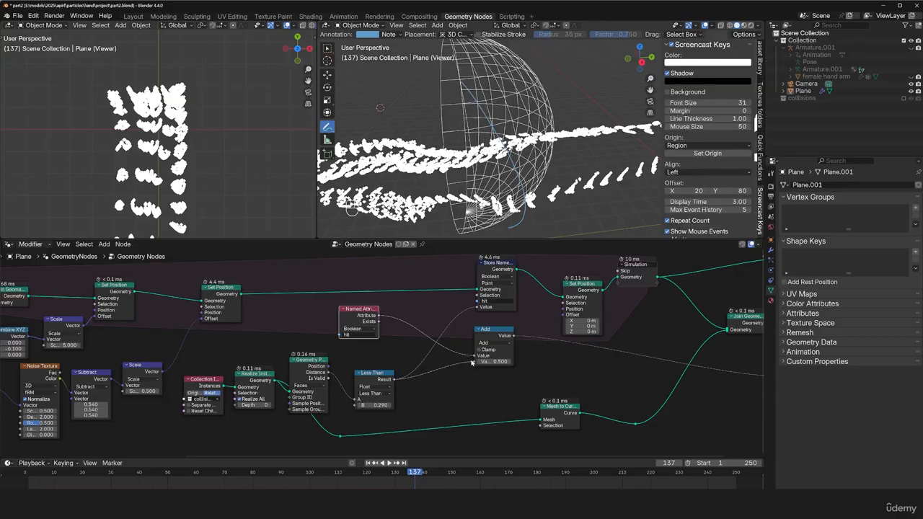
drag(498, 330, 443, 335)
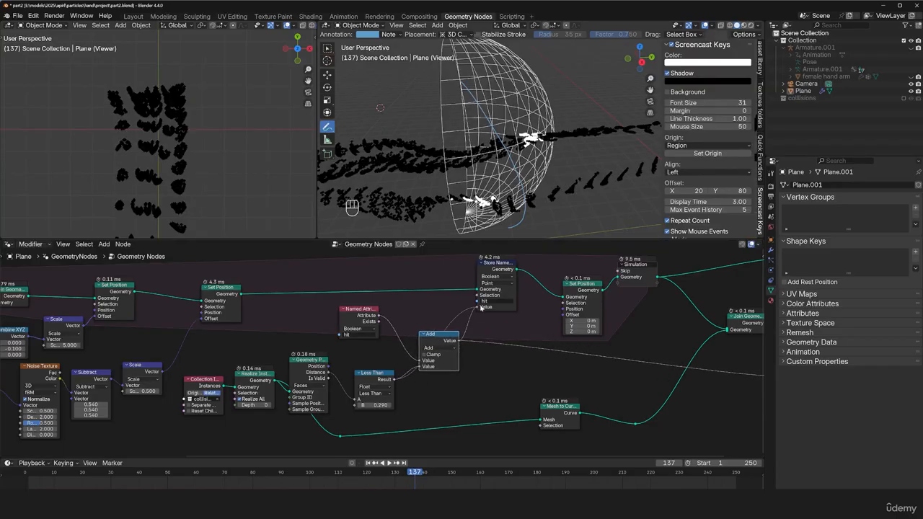
Connect the Add result to the Store Named Attribute's Value and tidy the surrounding nodes
drag(481, 307, 481, 309)
drag(455, 339, 459, 331)
scroll(414, 330, up, 2)
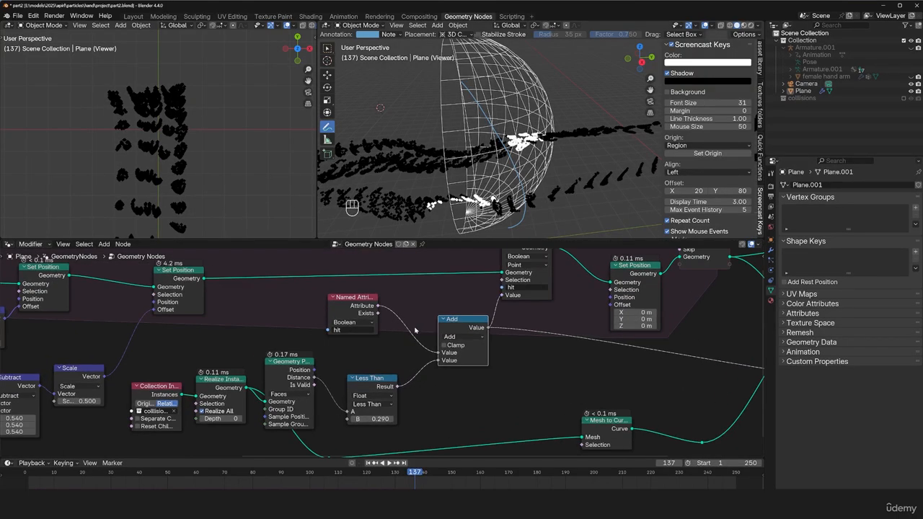
drag(365, 302, 364, 290)
middle_drag(546, 290, 540, 317)
drag(524, 270, 524, 275)
Rewind to the start and play the simulation to frame 29, examining how points keep the hit value after touching the sphere
key(shift+Left)
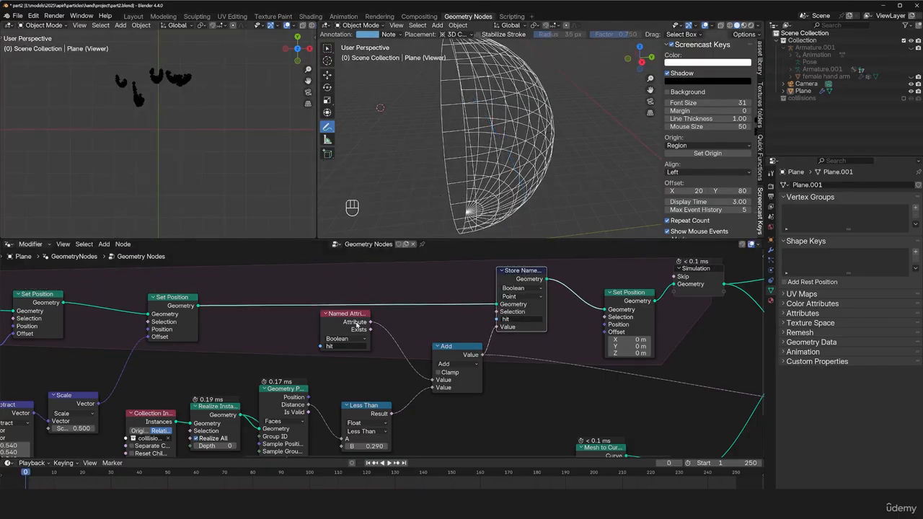
drag(345, 326, 343, 327)
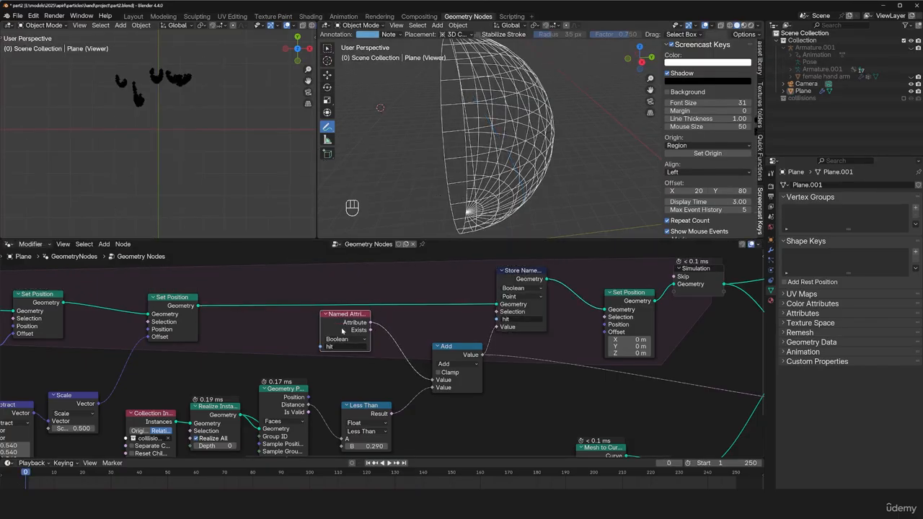
key(Right)
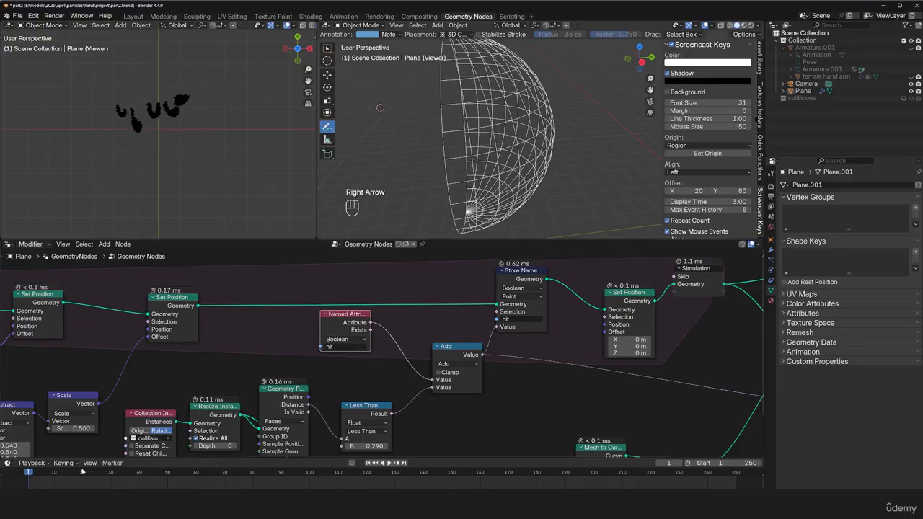
key(space)
key(space)
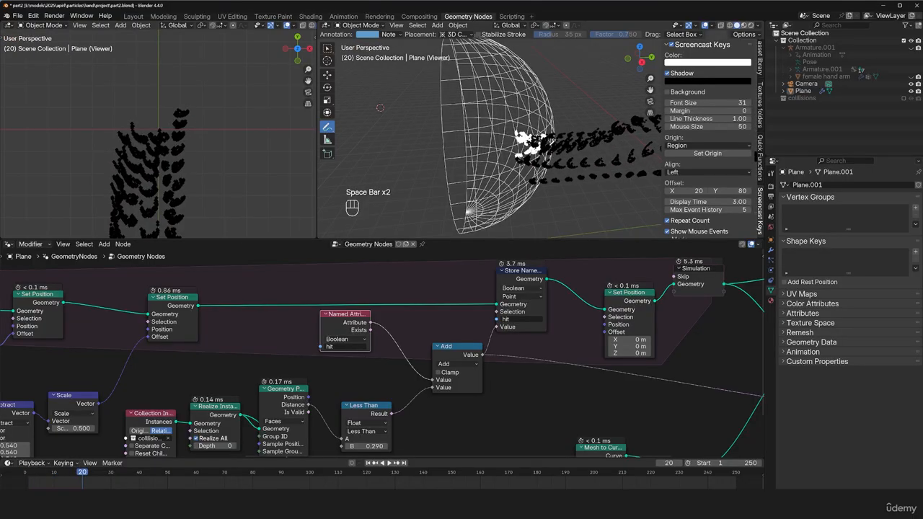
key(space)
key(space)
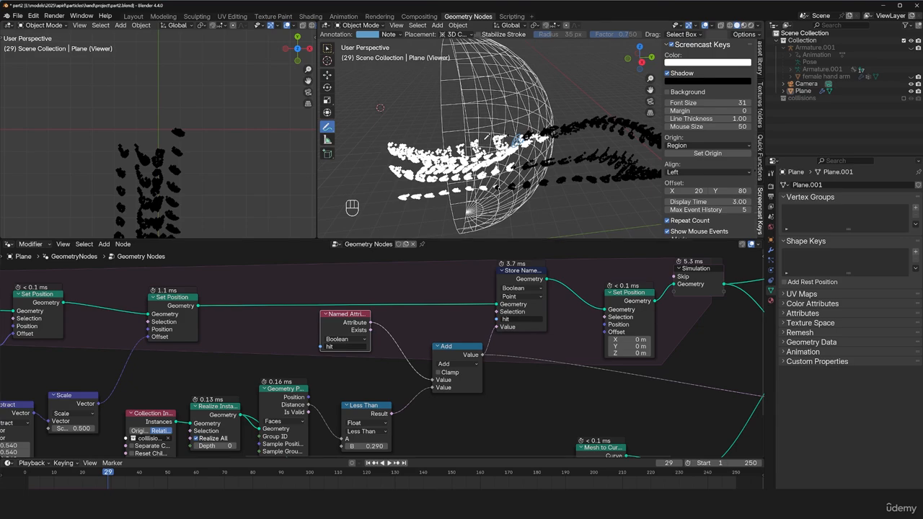
middle_drag(380, 107, 345, 113)
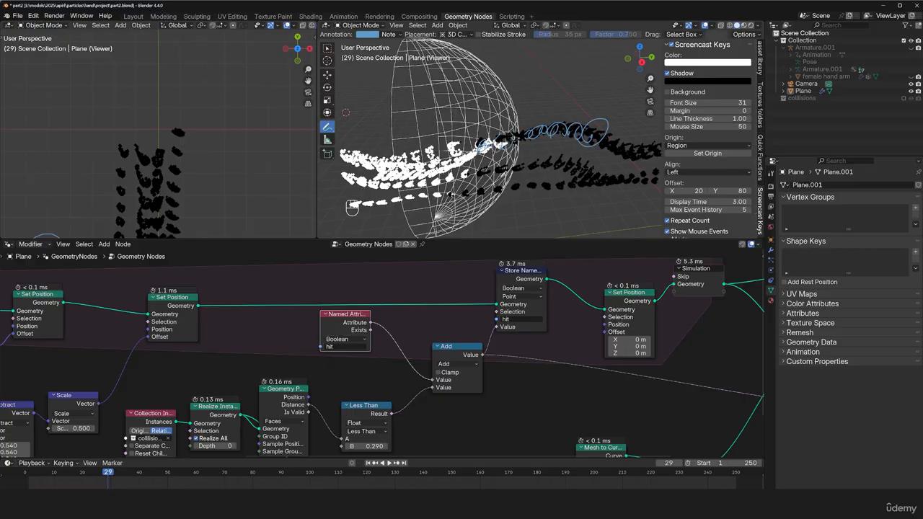
Nudge the Less Than node upward, then continue the simulation to frame 98 and examine the hit points from several angles
drag(367, 413, 367, 401)
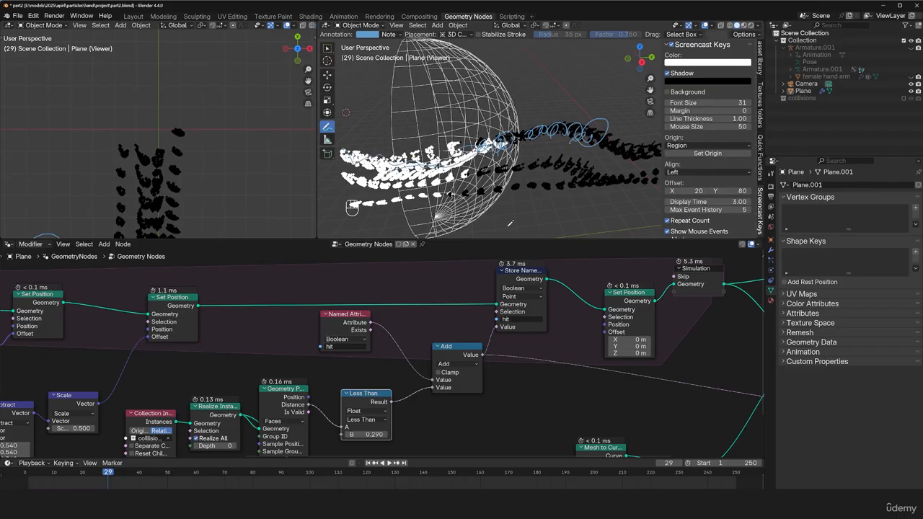
key(space)
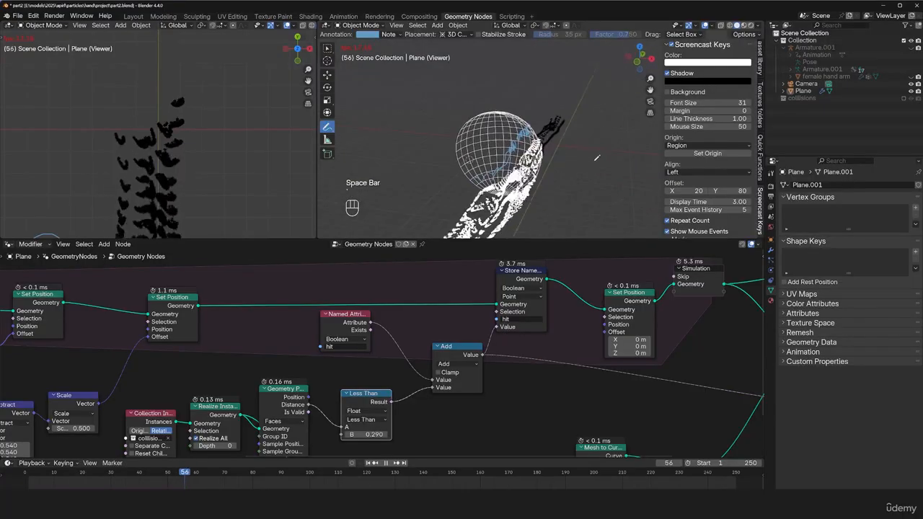
middle_drag(596, 157, 466, 121)
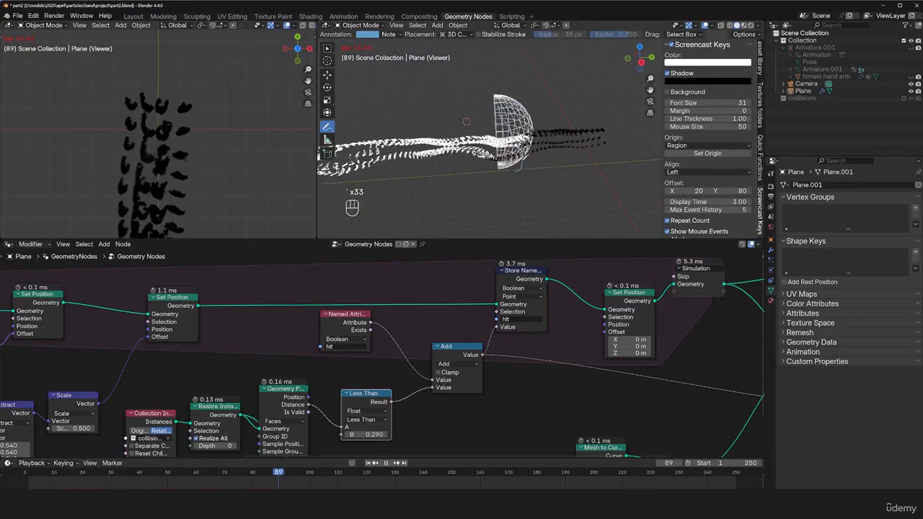
key(space)
middle_drag(548, 137, 565, 141)
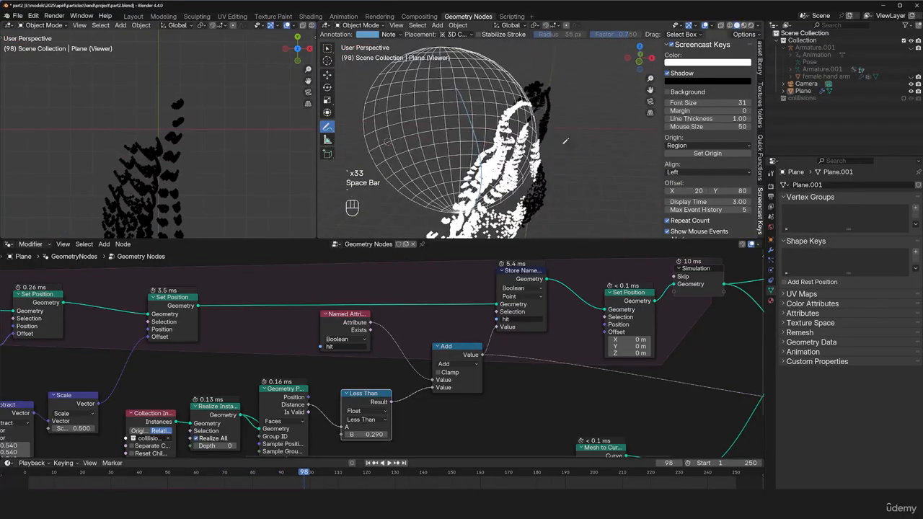
Continue the simulation to frame 144 and examine the hit points around the sphere from the side
key(space)
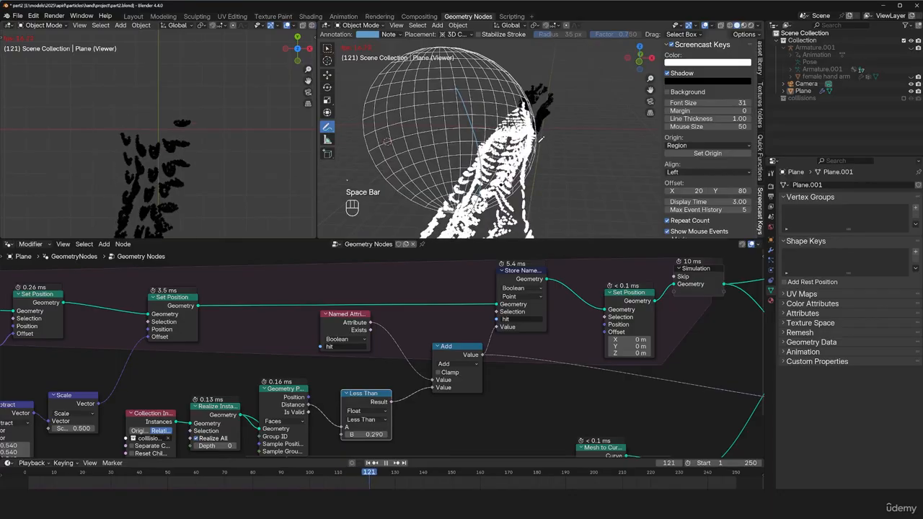
key(space)
middle_drag(541, 138, 523, 163)
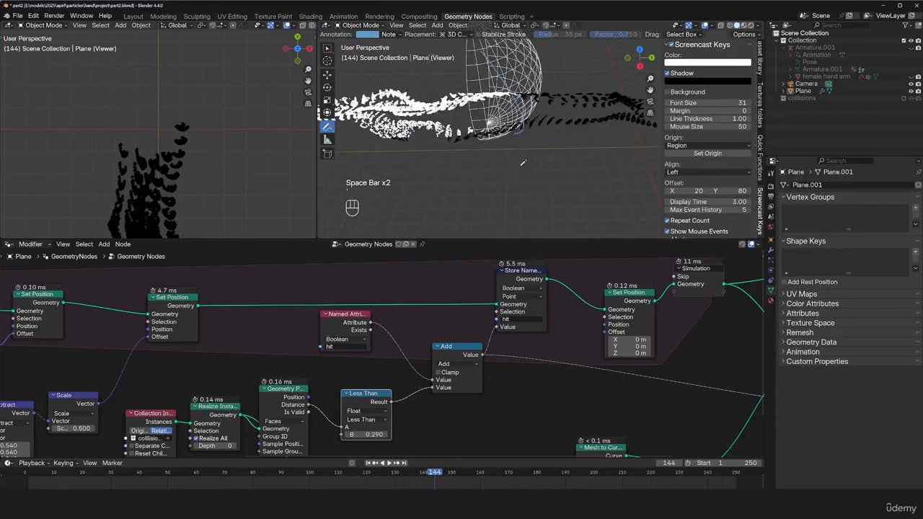
Duplicate the hit Named Attribute into the last Set Position's Selection and connect the Geometry Proximity Position to its Position
scroll(417, 308, down, 2)
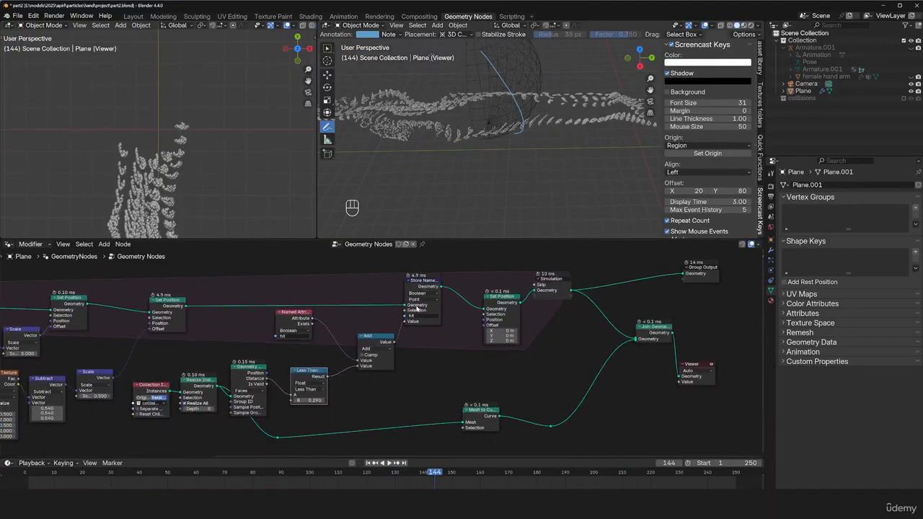
drag(416, 309, 394, 315)
click(308, 321)
key(shift+d)
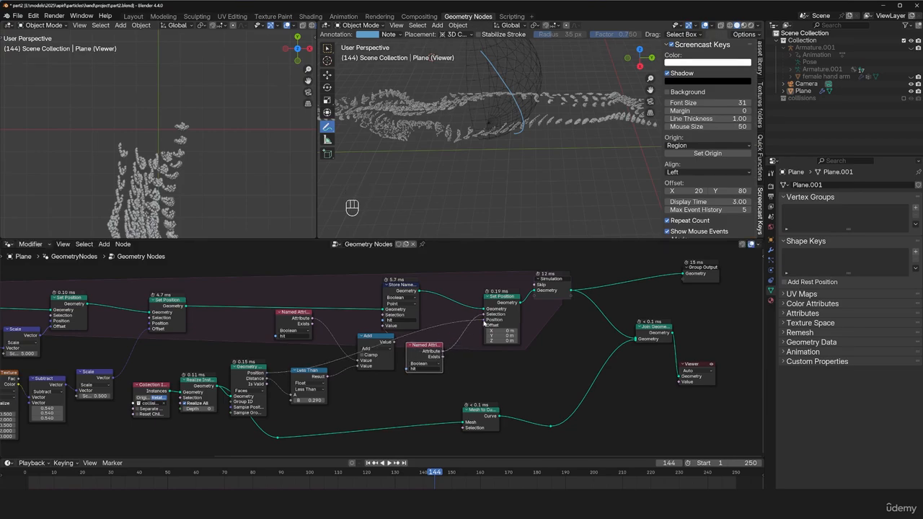
Preview the simulation from the start, then delete the Note annotation layer
key(space)
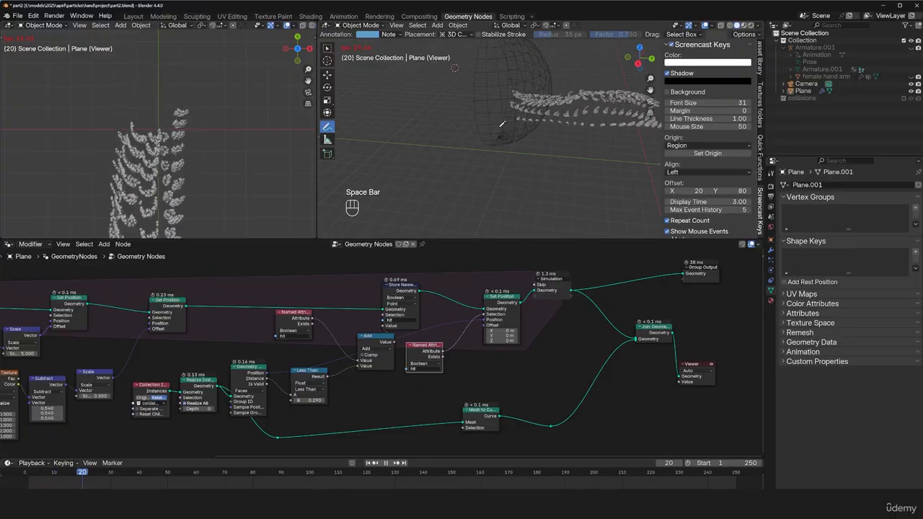
key(Escape)
key(space)
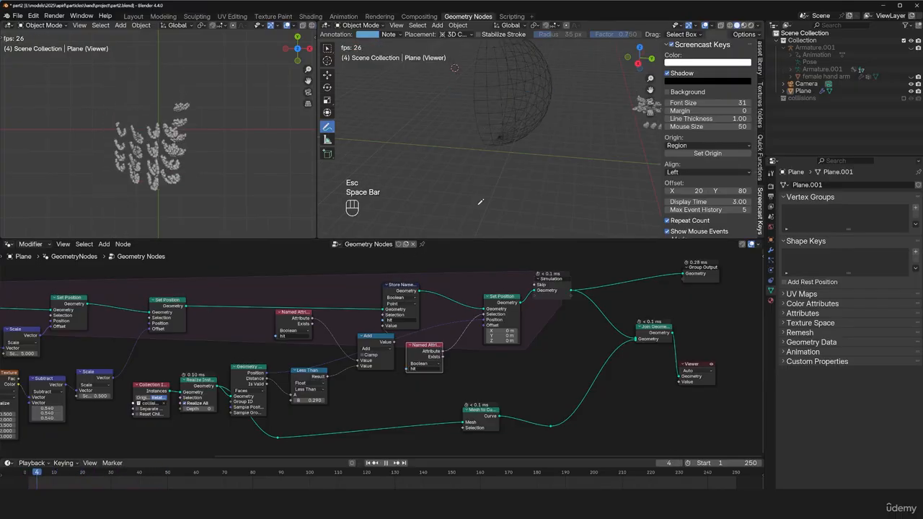
key(space)
click(402, 35)
click(464, 64)
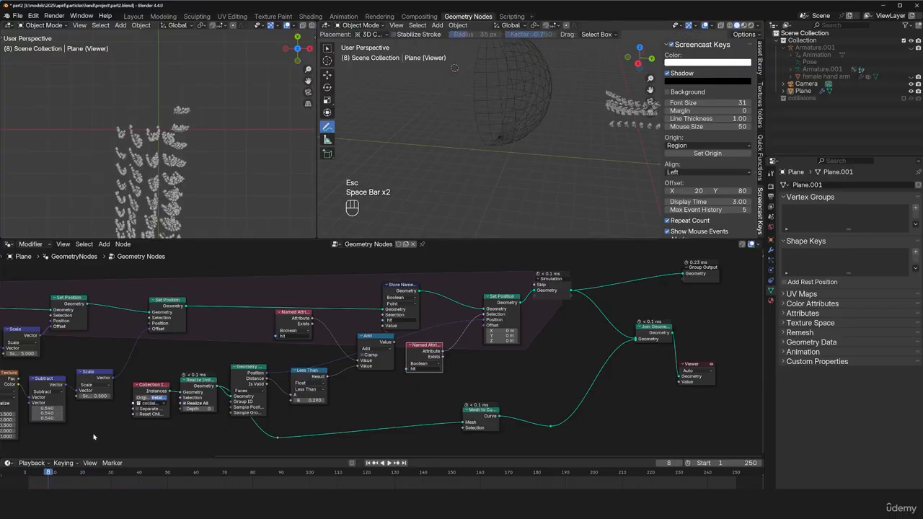
Rewind and play the simulation to frame 108, examining how the hit points stick to the sphere
key(shift+Left)
key(Tab)
key(Tab)
key(space)
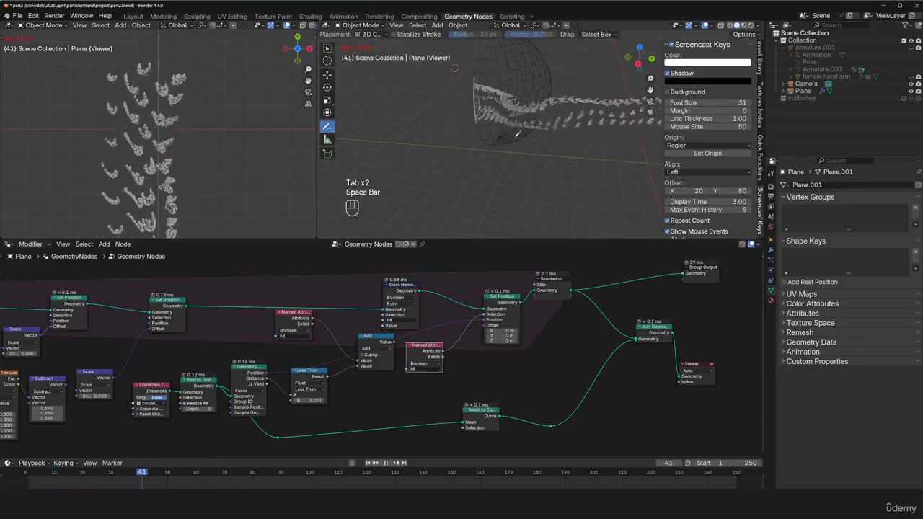
scroll(424, 185, up, 8)
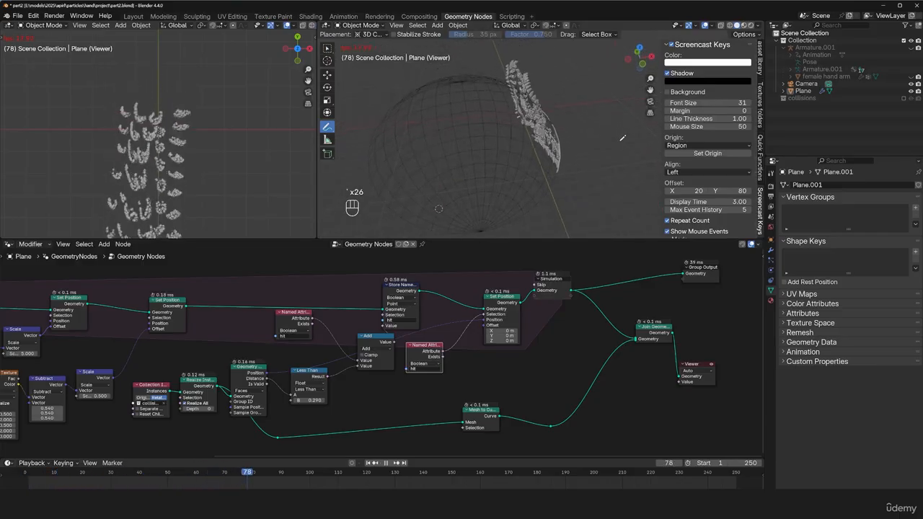
middle_drag(622, 138, 551, 139)
key(space)
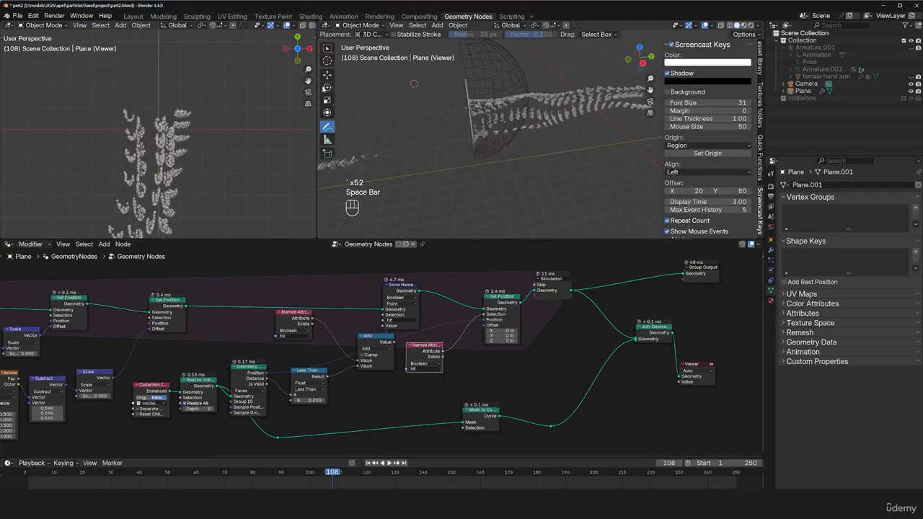
Temporarily re-enable the collisions collection and move its sphere toward the hand particles
click(327, 76)
middle_drag(417, 85, 465, 83)
click(468, 95)
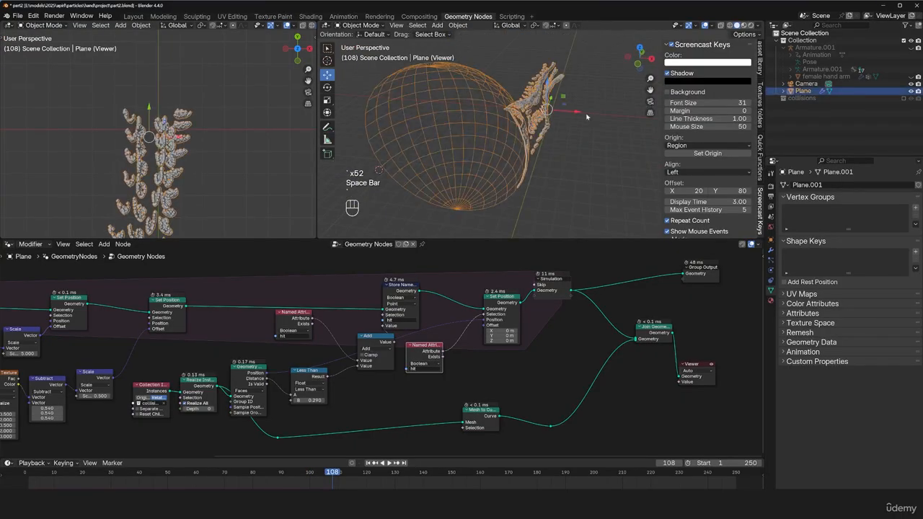
key(ctrl+z)
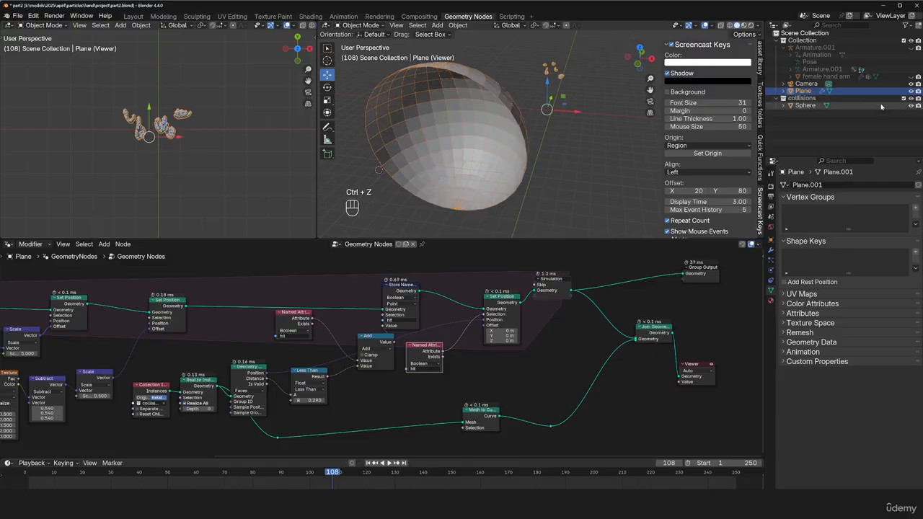
drag(457, 143, 532, 151)
click(905, 98)
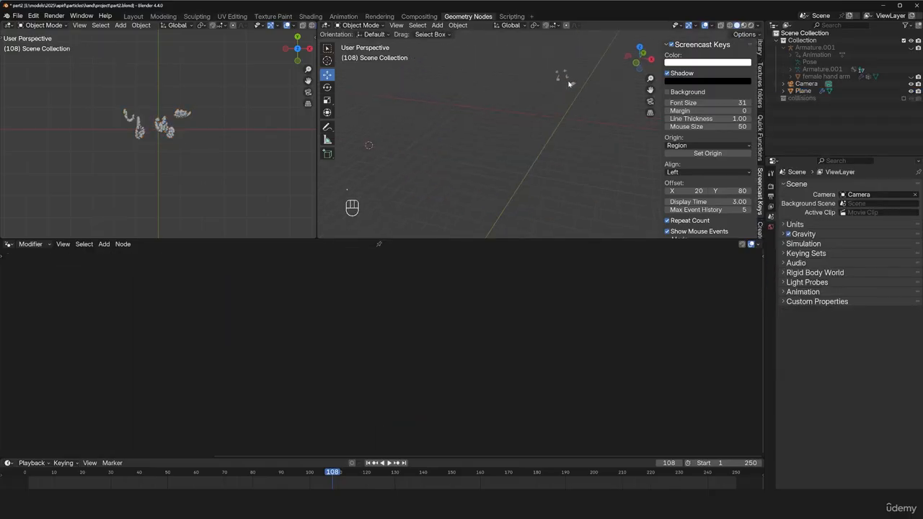
Reselect the particle plane and preview the Join Geometry output in the viewer
click(568, 83)
scroll(582, 371, down, 2)
middle_drag(582, 361, 540, 342)
ctrl+shift+click(533, 341)
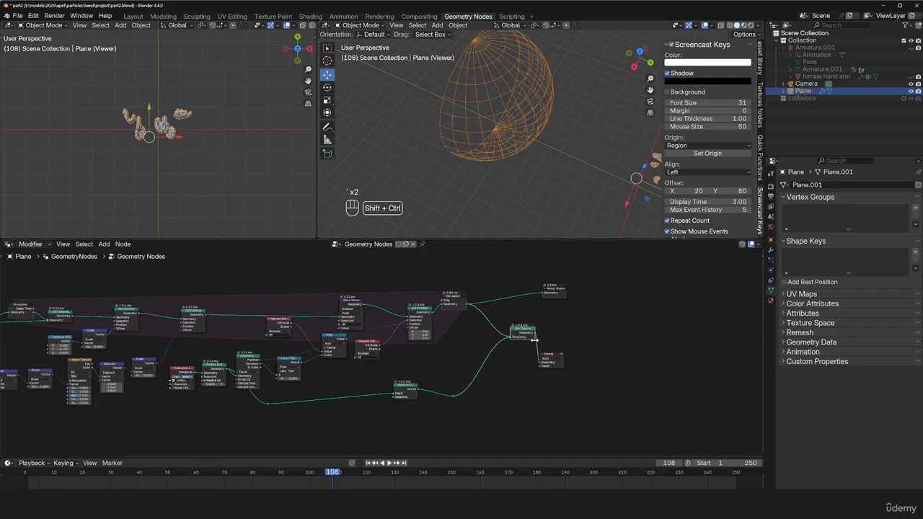
Replay the simulation and examine in both viewports how particles stream onto the repositioned sphere
key(space)
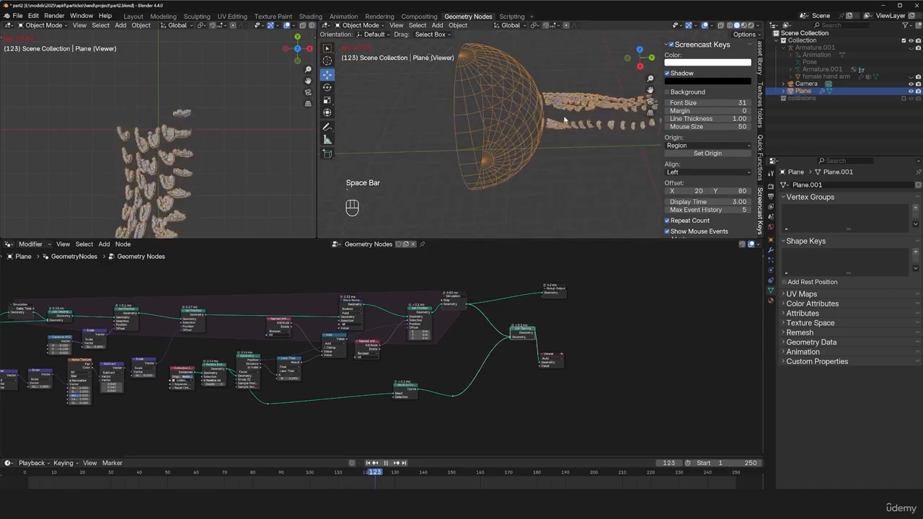
key(alt+a)
middle_drag(607, 109, 552, 116)
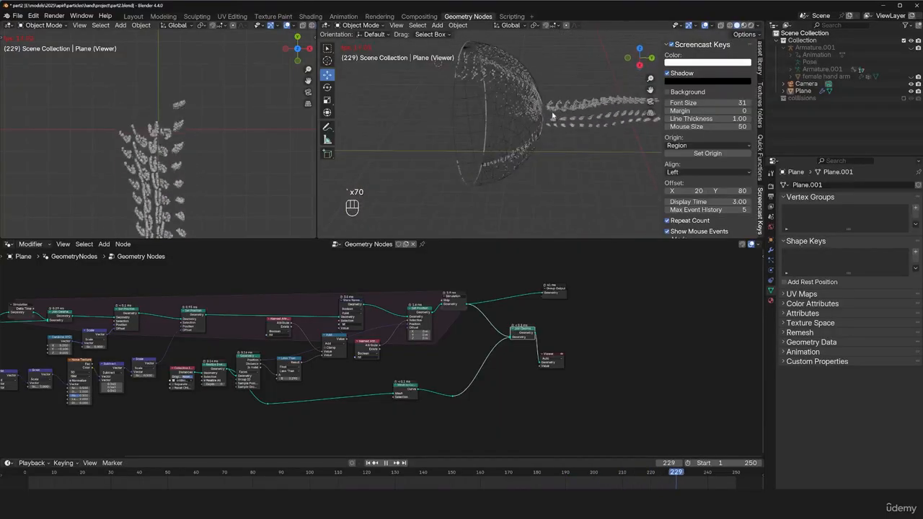
middle_drag(216, 115, 159, 111)
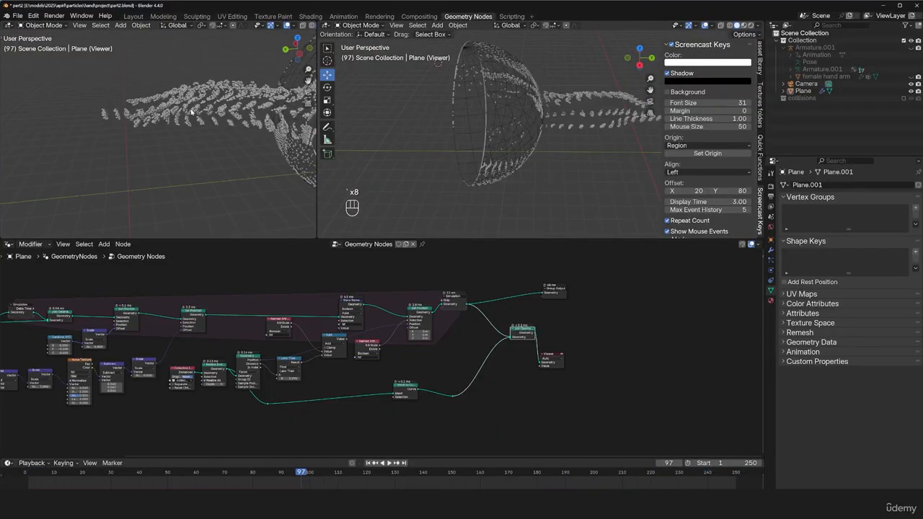
key(space)
key(space)
key(space)
key(space)
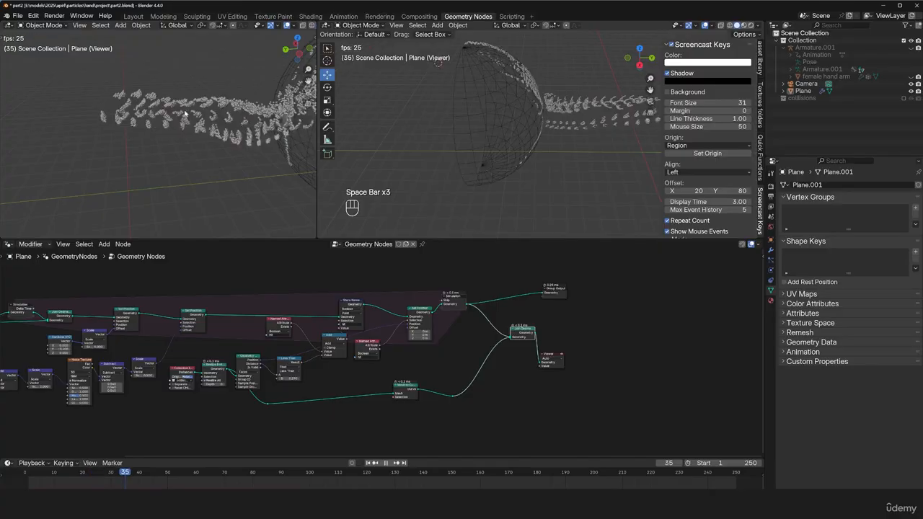
Move the Group Input and hand Object Info nodes aside, then connect the Object Info Geometry to Join Geometry
scroll(318, 345, left, 5)
scroll(357, 324, down, 2)
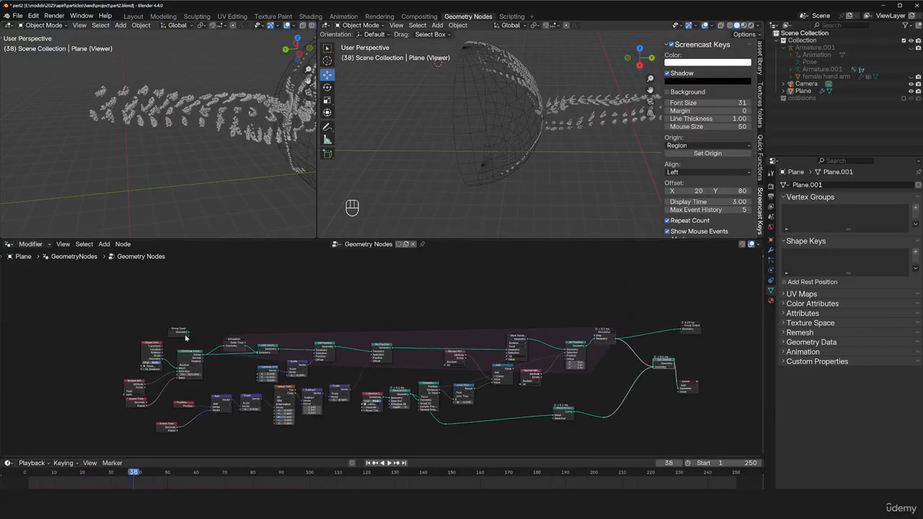
drag(185, 337, 216, 320)
drag(168, 365, 147, 308)
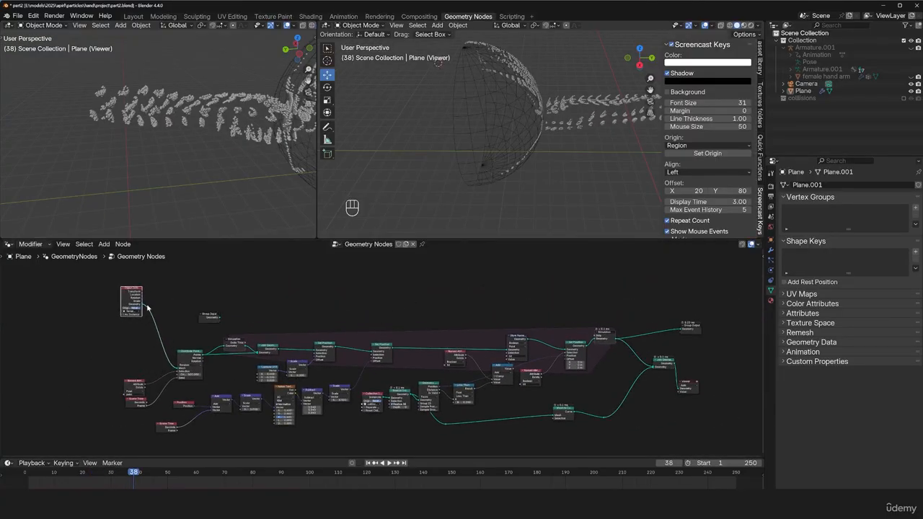
middle_drag(542, 305, 466, 305)
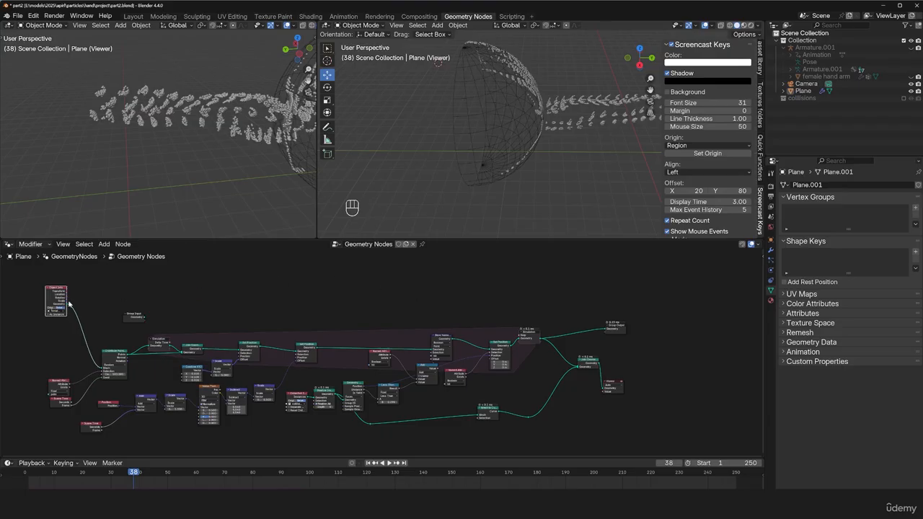
drag(68, 304, 580, 368)
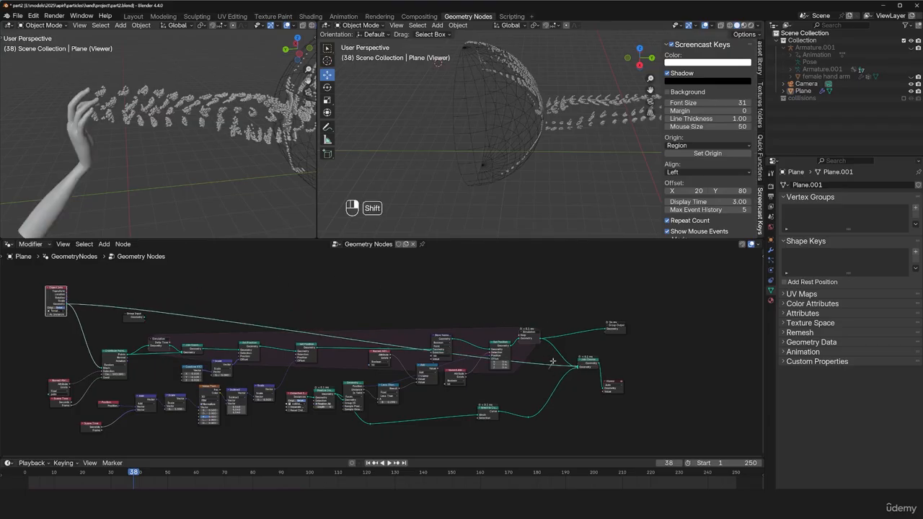
Add reroute points to the hand geometry link and route it above the node tree
shift+right_drag(553, 361, 550, 372)
key(g)
click(566, 280)
shift+right_drag(152, 296, 156, 306)
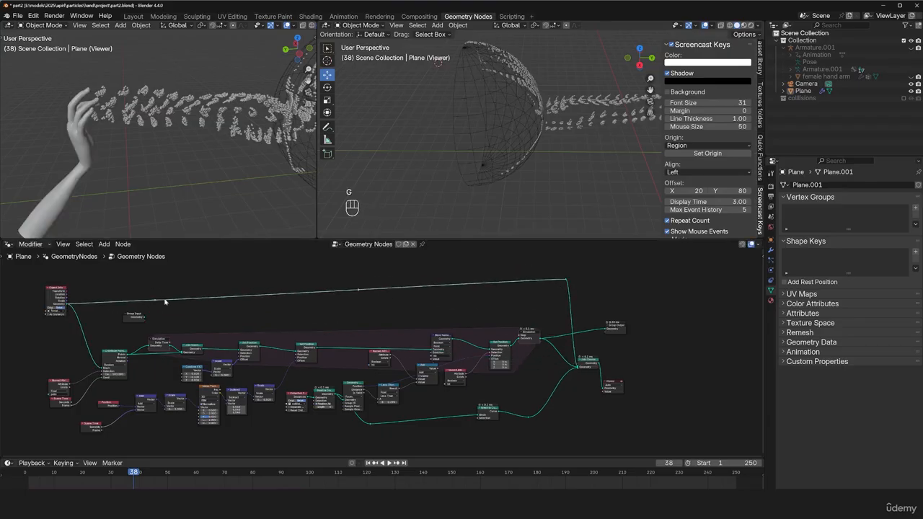
key(g)
click(143, 274)
Replay the simulation from the start to frame 73, examining how particles leave the visible hand
click(21, 481)
key(space)
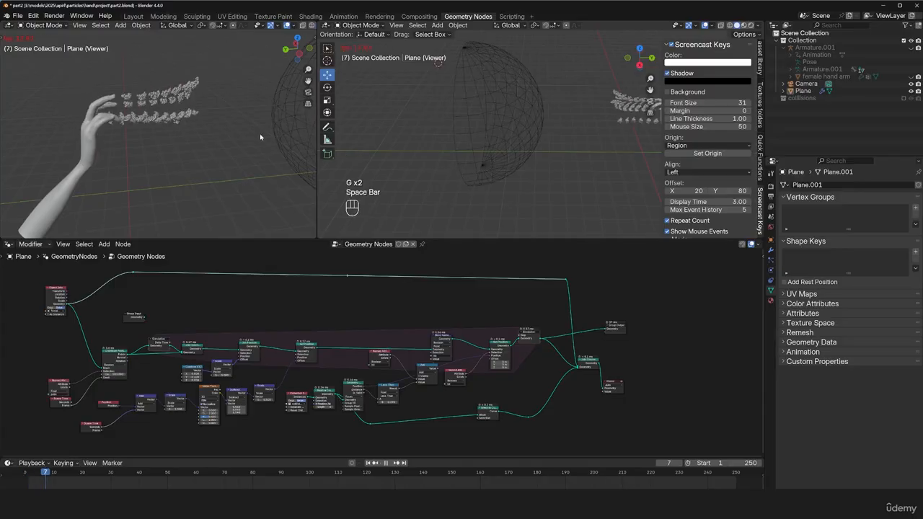
middle_drag(236, 156, 130, 108)
key(space)
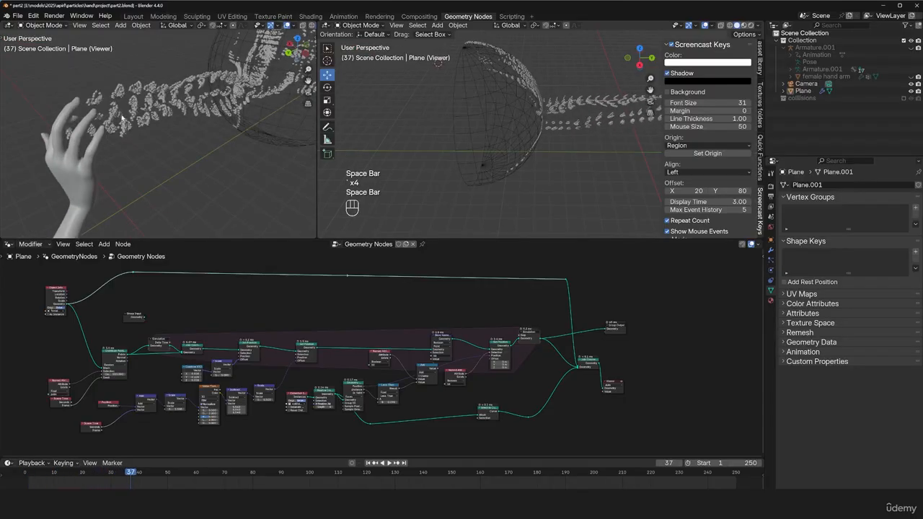
key(space)
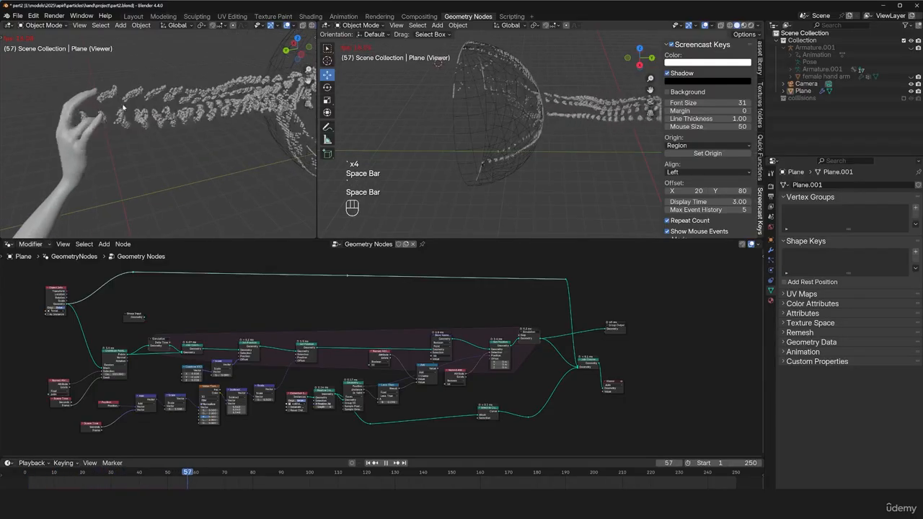
key(space)
key(space)
key(space)
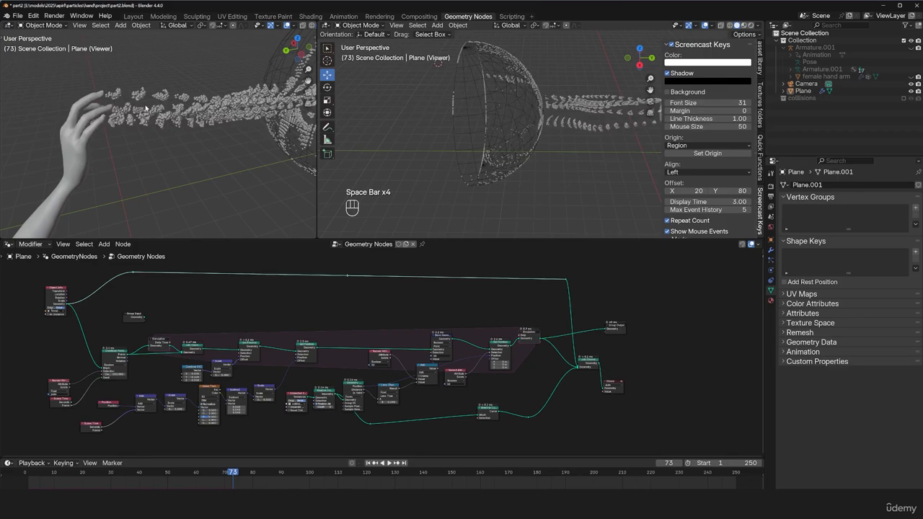
middle_drag(146, 108, 135, 97)
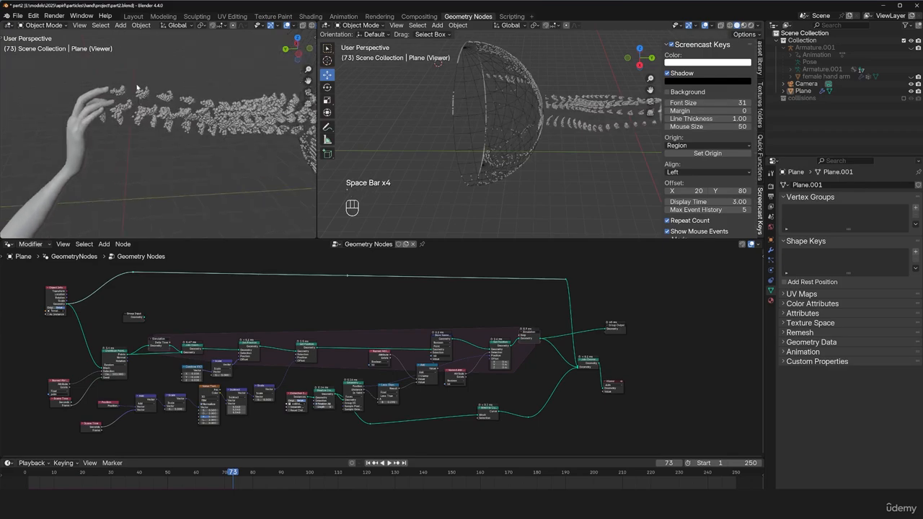
Move the noise nodes down and the Combine XYZ node left to make room before the first Scale node
middle_drag(284, 299, 470, 296)
scroll(402, 342, up, 7)
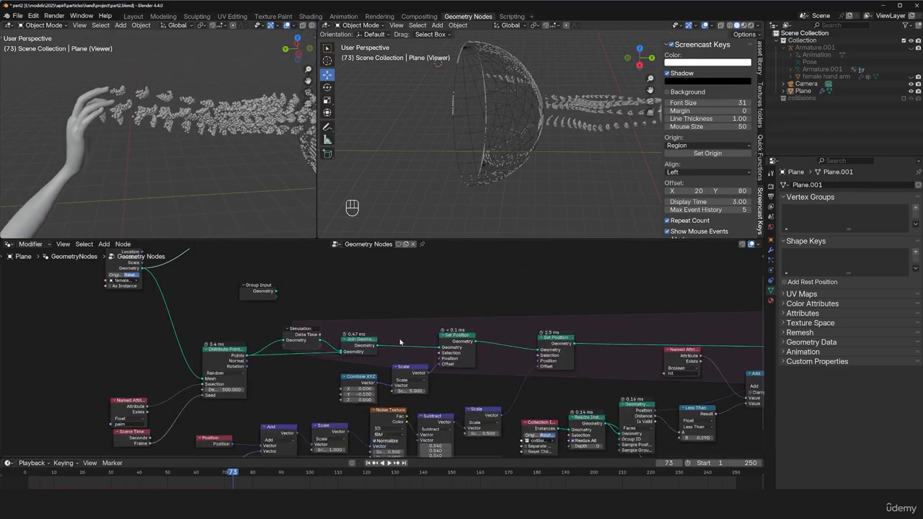
middle_drag(307, 432, 381, 324)
scroll(393, 361, up, 3)
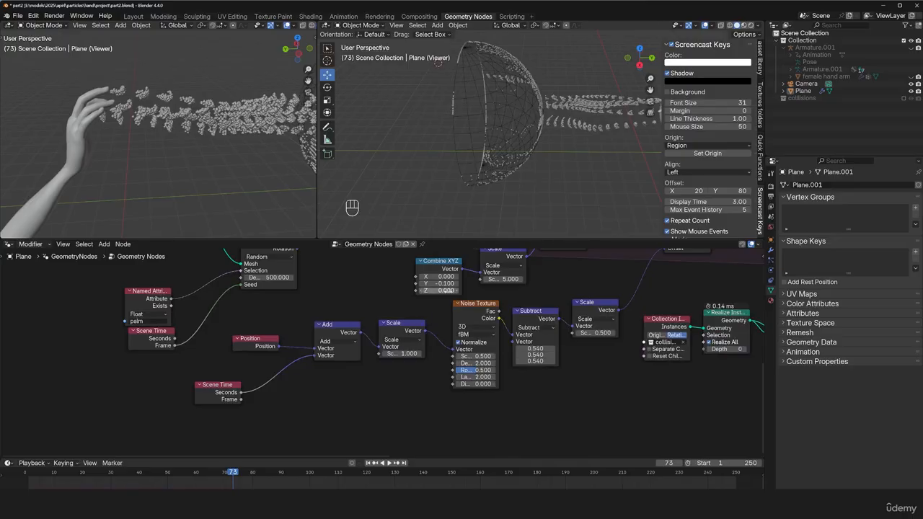
middle_drag(447, 289, 463, 329)
scroll(404, 339, down, 2)
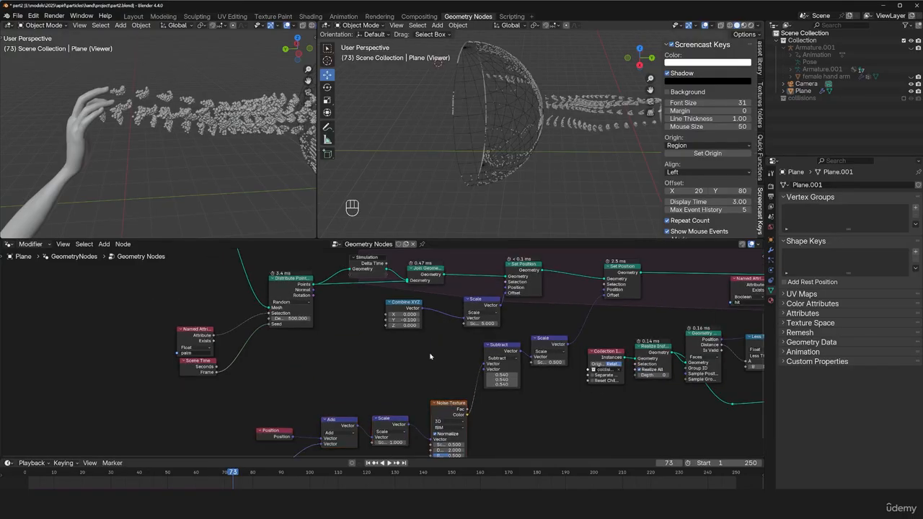
drag(426, 306, 343, 305)
scroll(454, 310, up, 1)
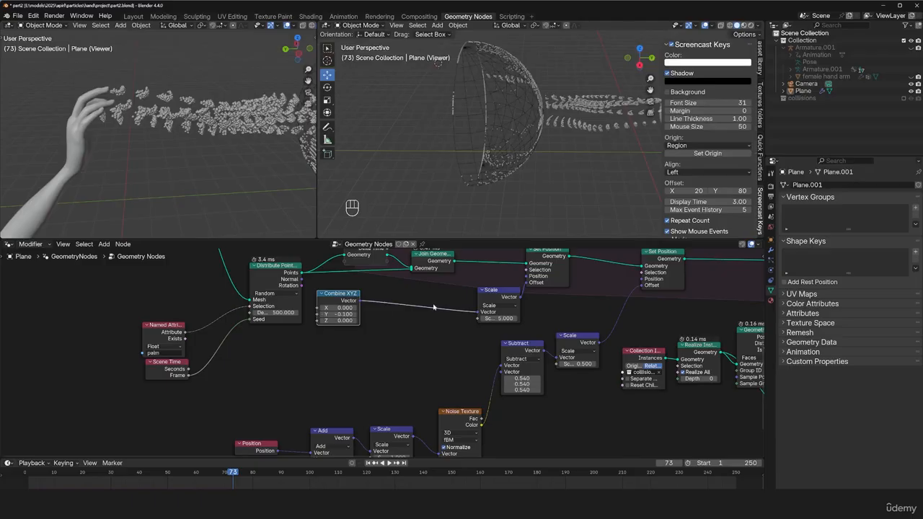
Duplicate the 5.000 Scale node and insert the copy between Combine XYZ and the original Scale
click(496, 302)
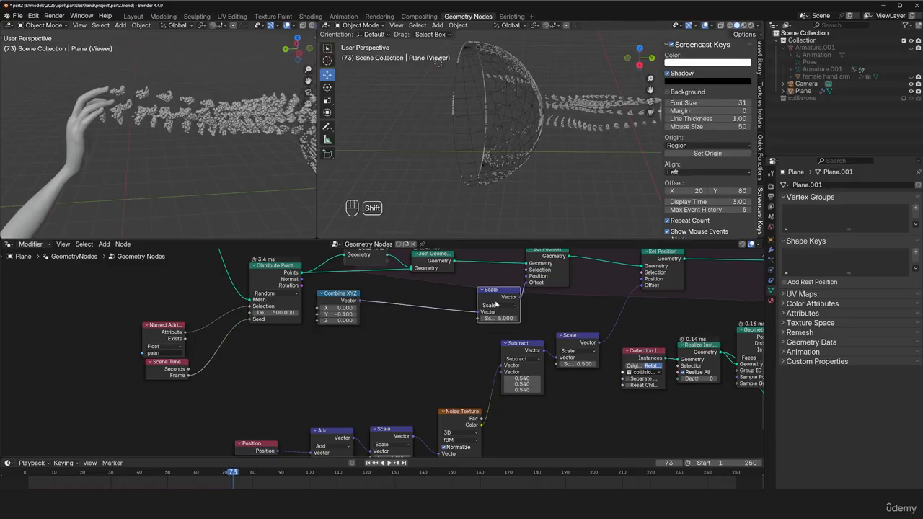
key(shift+d)
click(428, 315)
Add a Float Random Value node and connect its Value to the new Scale node's Scale input
middle_drag(358, 344, 452, 315)
key(shift+a)
text(random)
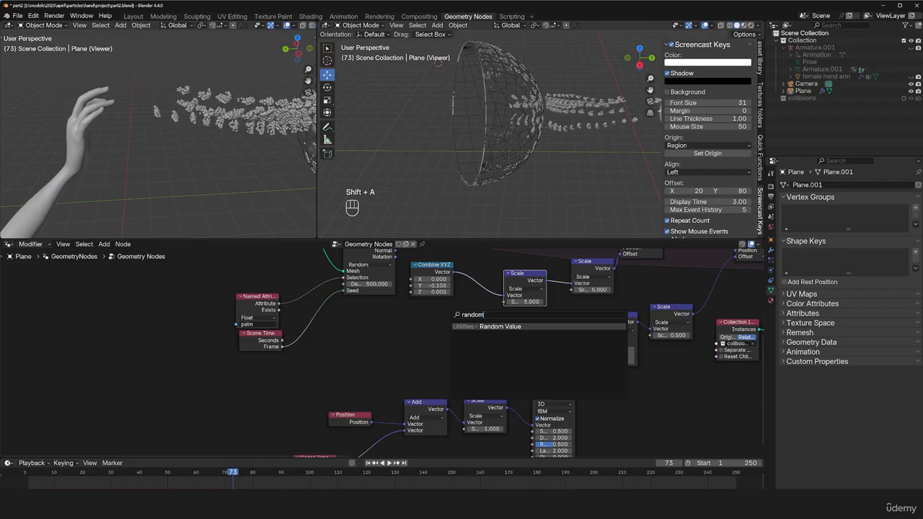
key(Return)
click(448, 353)
drag(467, 342, 506, 303)
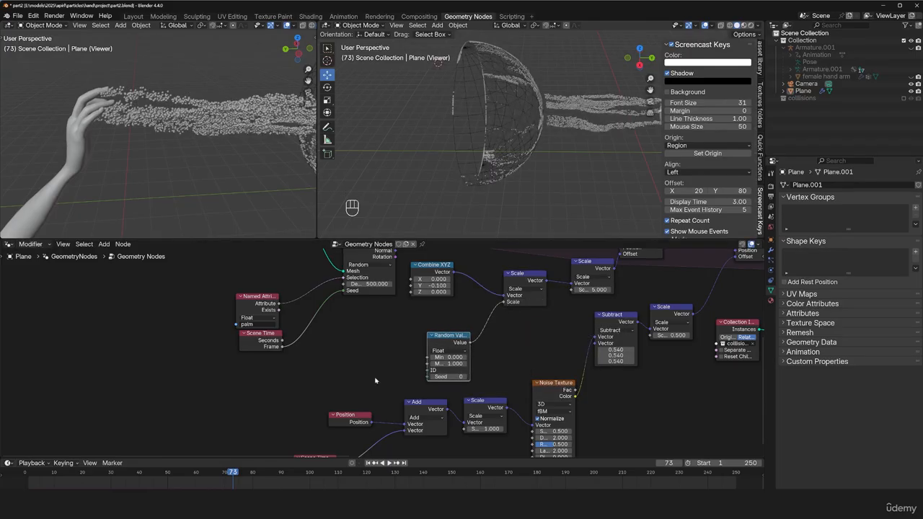
Replay the simulation from the start, examining how the randomized speeds spread the particles around the hand
click(49, 486)
key(space)
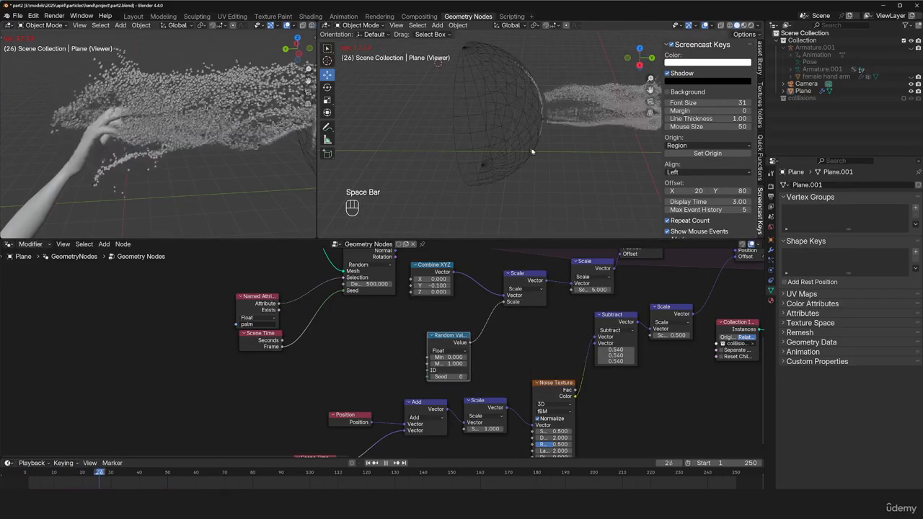
key(Escape)
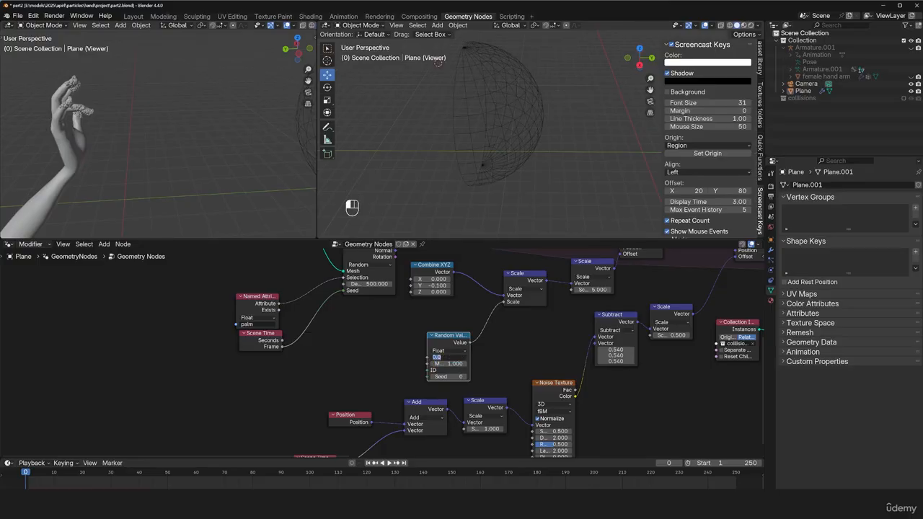
Try a Min of 0.9 on the Random Value node and briefly preview the simulation
key(Return)
key(space)
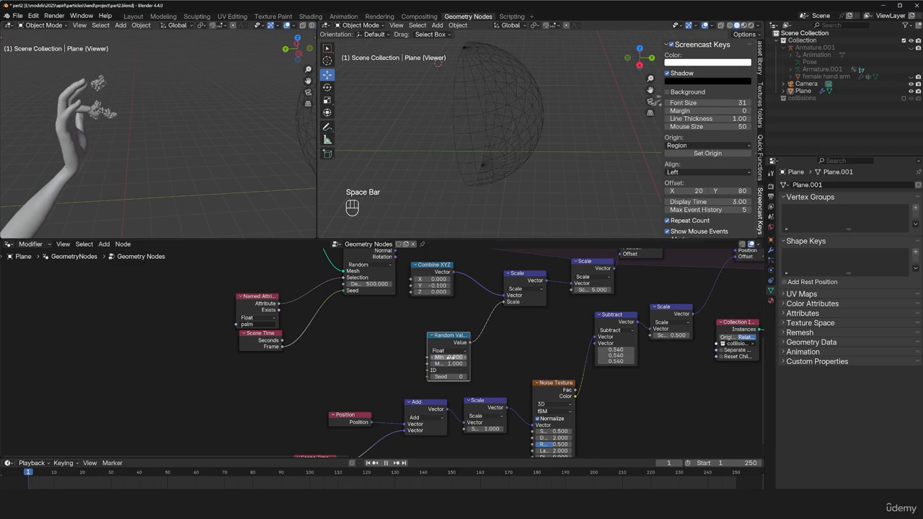
key(Escape)
Set the Random Value node's Min to 0.5 and play the simulation to frame 106, examining the particles on the sphere
click(448, 357)
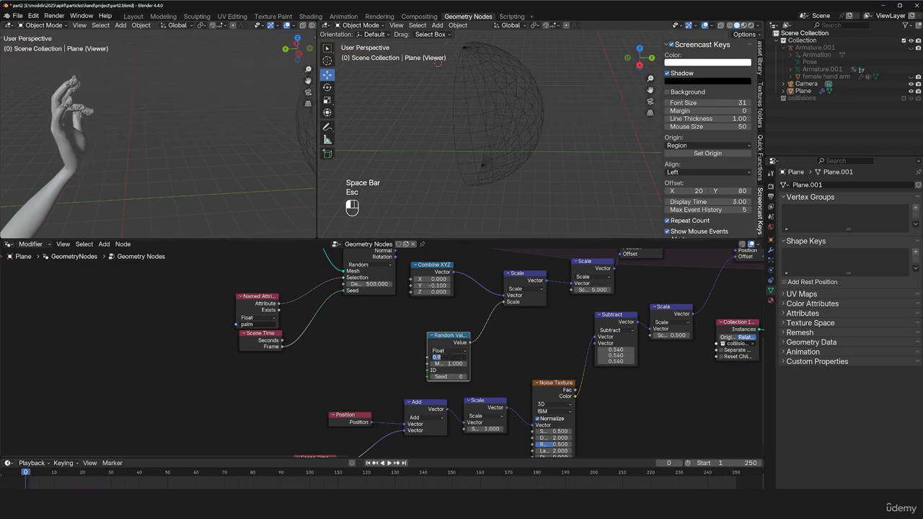
key(space)
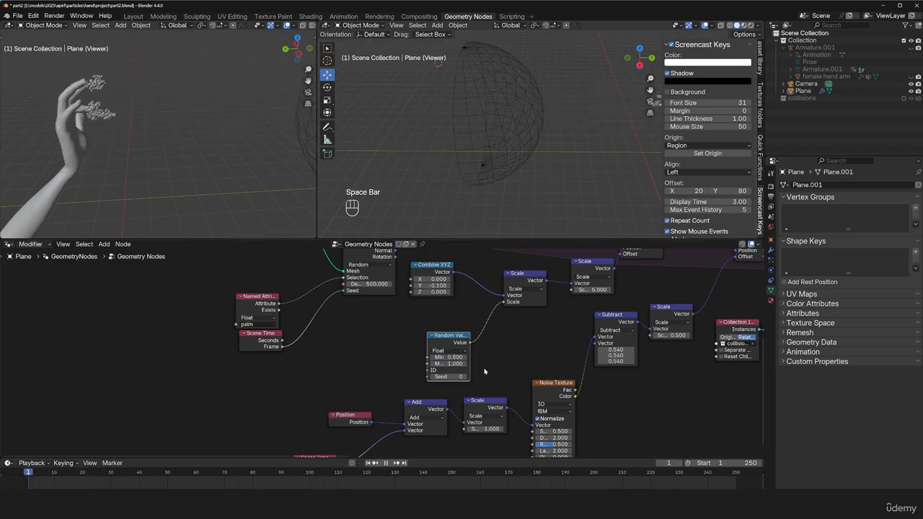
mouse_move(223, 135)
middle_down()
mouse_move(271, 146)
mouse_move(240, 129)
middle_up()
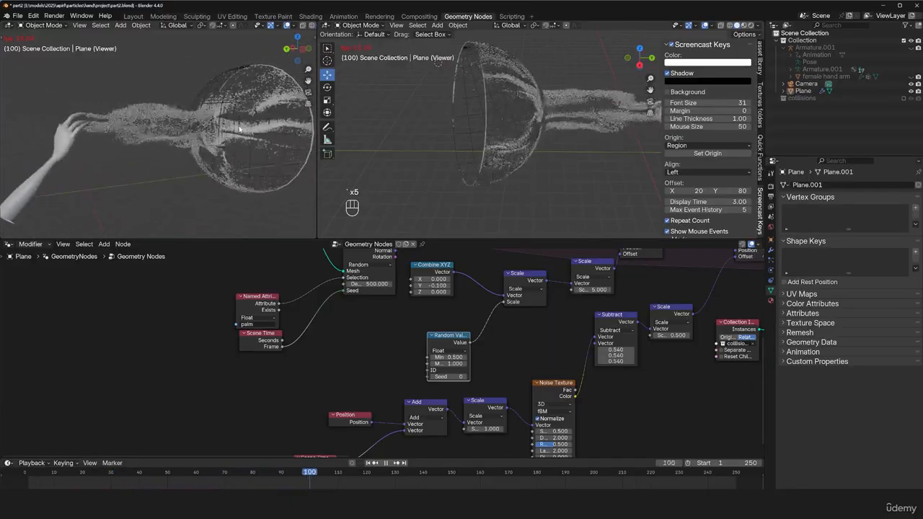
key(space)
Set the Scale node after Subtract to 0.690 and replay the simulation from the start to frame 173, inspecting it from several angles
middle_drag(627, 344, 361, 362)
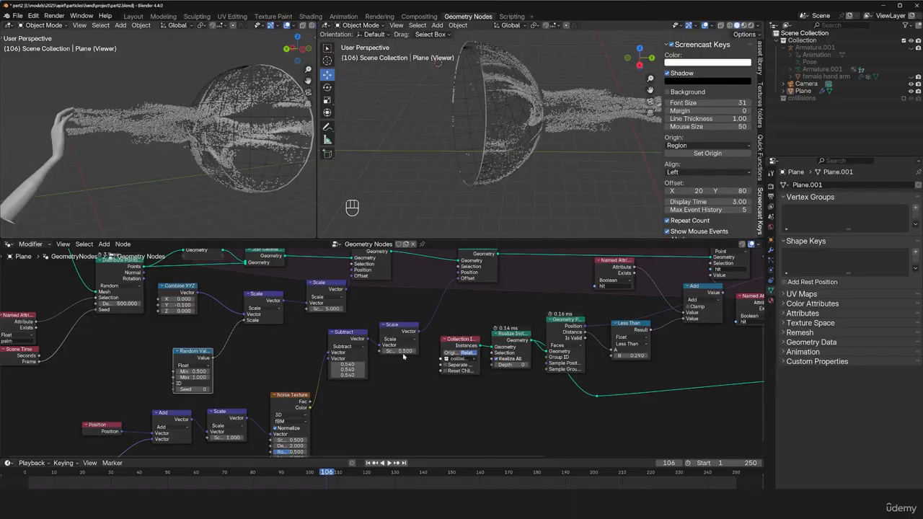
key(shift+Left)
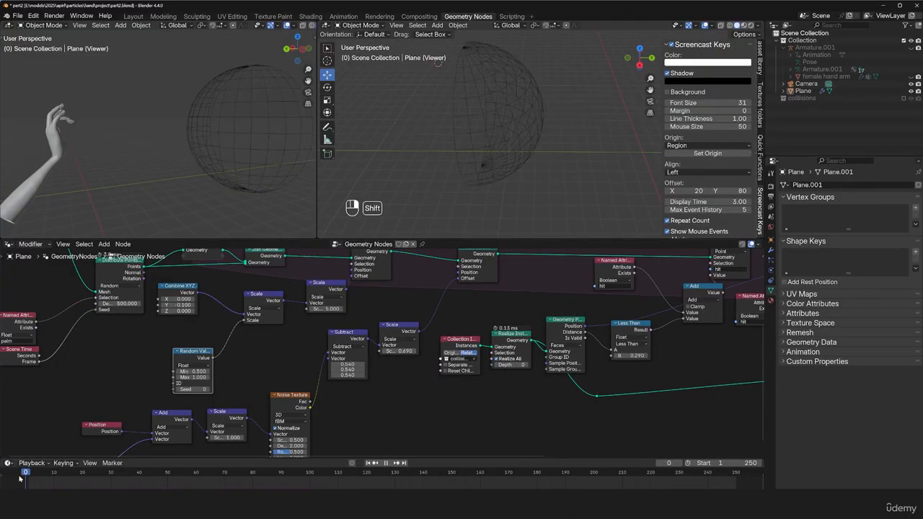
key(space)
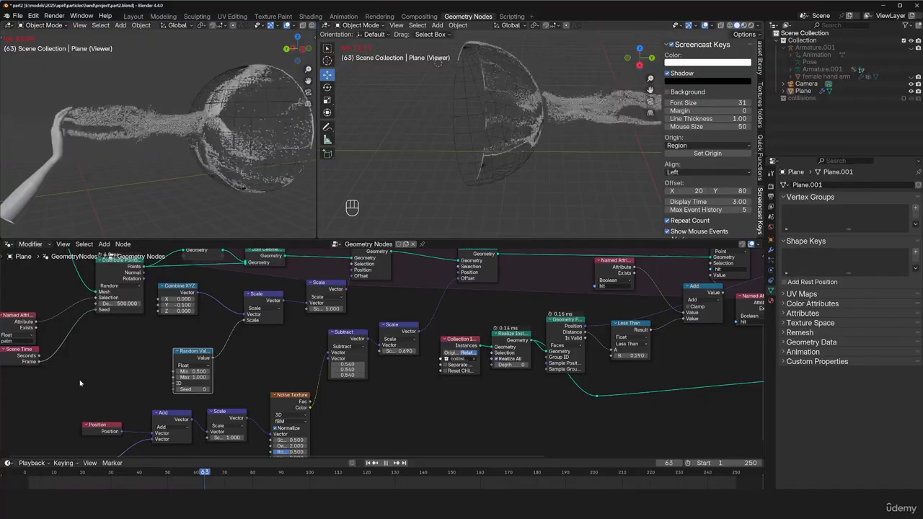
scroll(225, 154, down, 3)
middle_drag(225, 150, 256, 169)
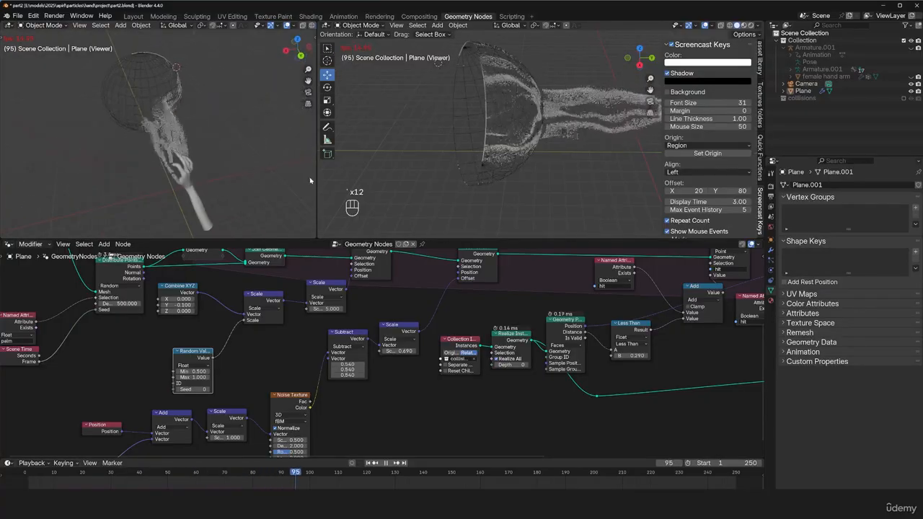
middle_drag(469, 144, 447, 162)
key(space)
middle_drag(231, 159, 260, 155)
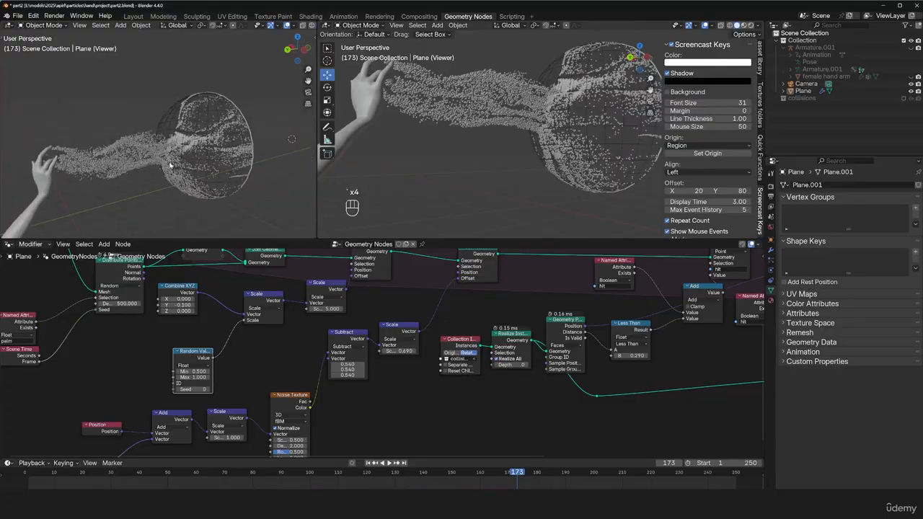
Switch the hand viewport to Rendered shading and set the World background strength to 0
scroll(381, 358, down, 2)
scroll(292, 25, down, 2)
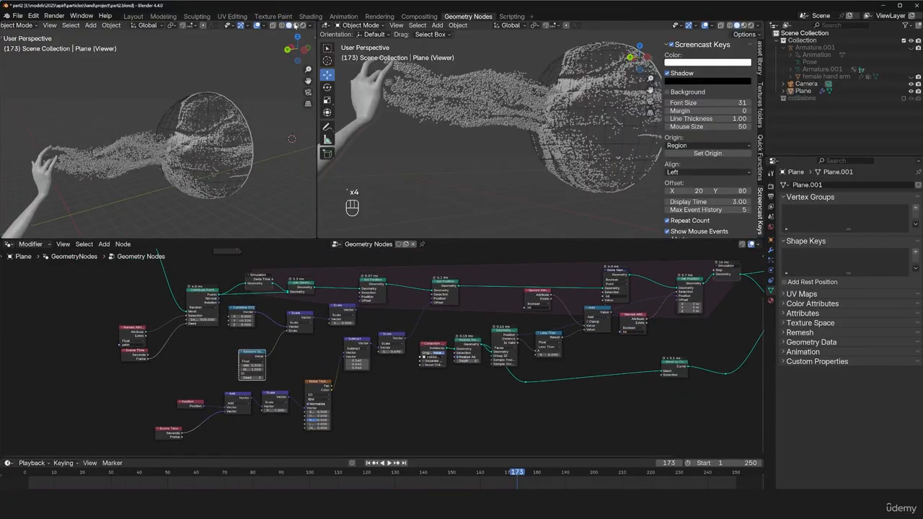
click(303, 26)
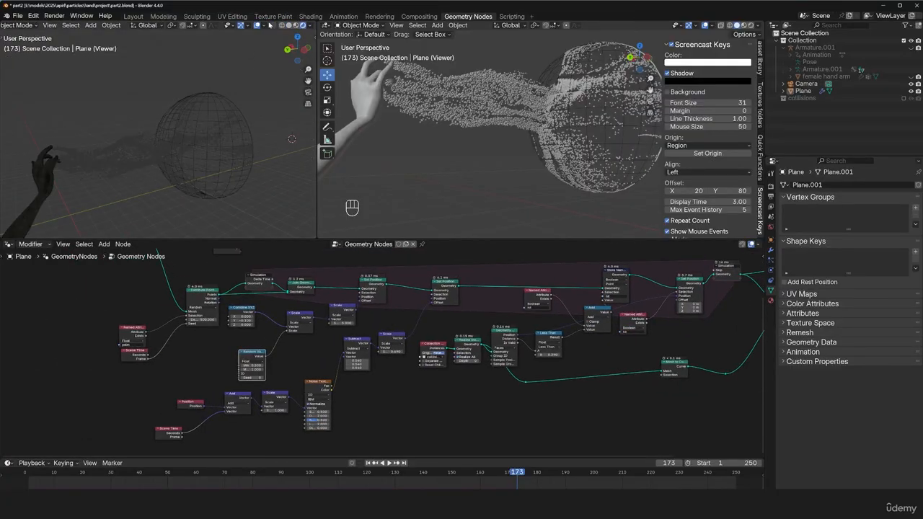
click(771, 216)
click(771, 227)
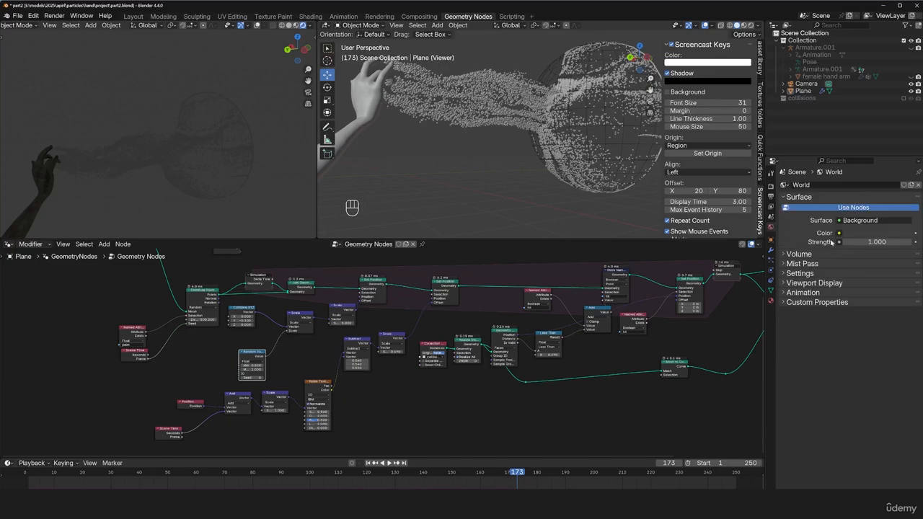
key(BackSpace)
Shift the Join Geometry and Viewer nodes away from the simulation output to make room, and save the project as part2.blend
ctrl+scroll(562, 319, right, 8)
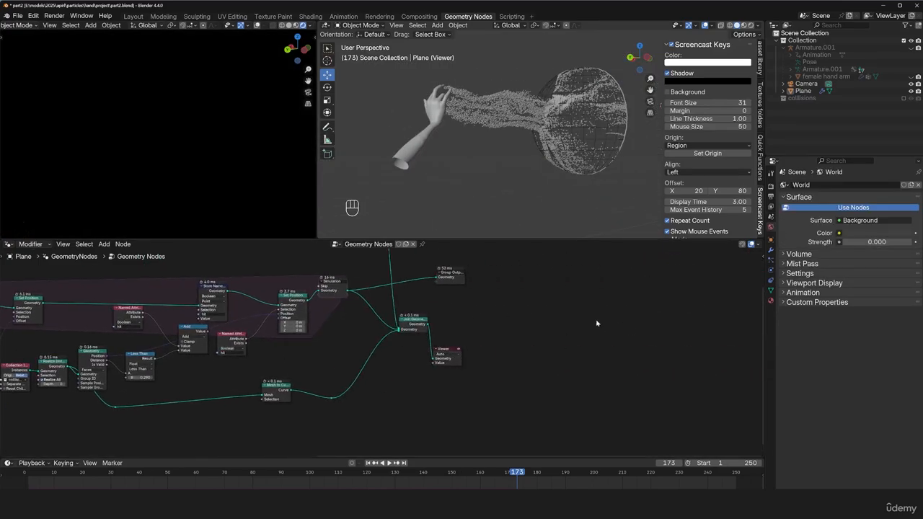
key(ctrl+shift+s)
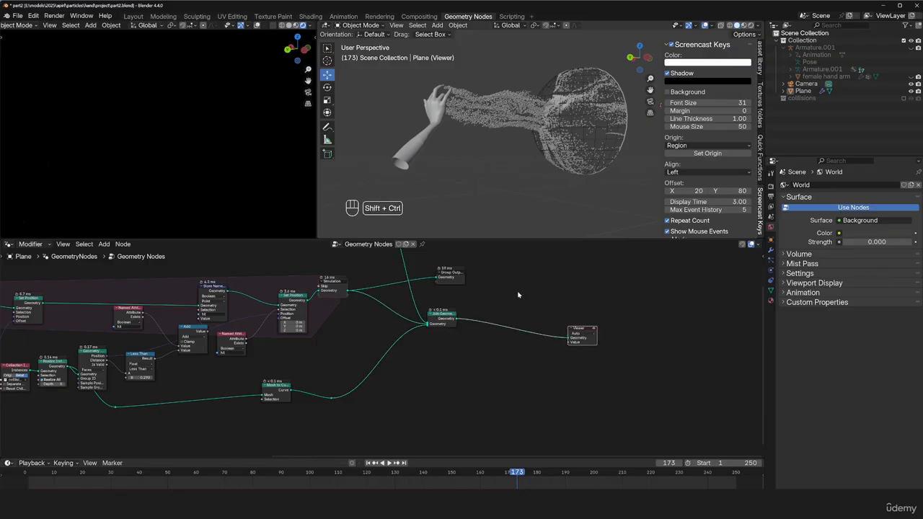
double_click(357, 202)
Insert a Set Material node between the Simulation output and Join Geometry
scroll(433, 317, up, 3)
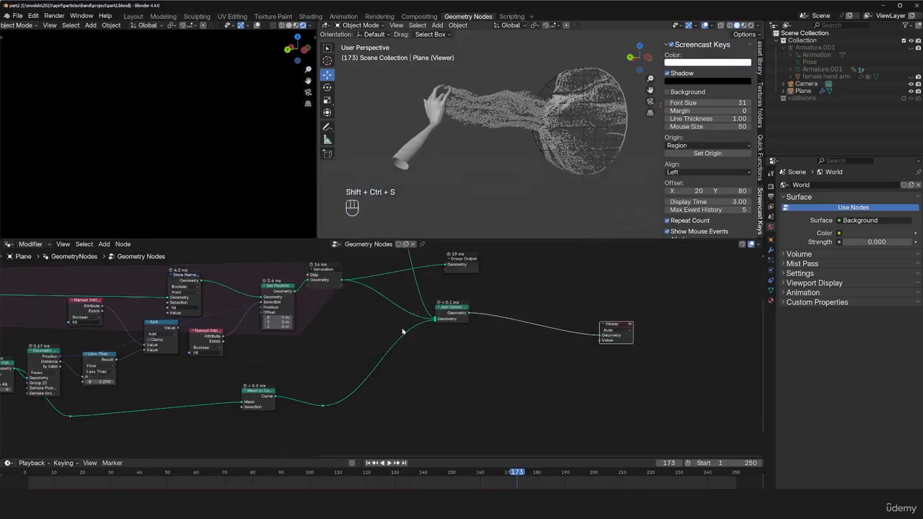
key(shift+a)
text(set)
key(Return)
click(411, 304)
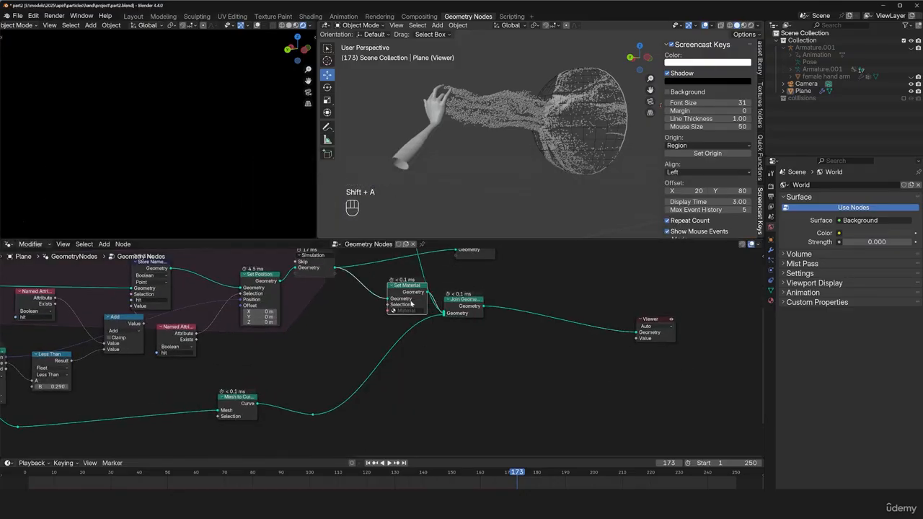
Rename the plane's material to lights and assign it in the Set Material node
click(771, 300)
click(858, 215)
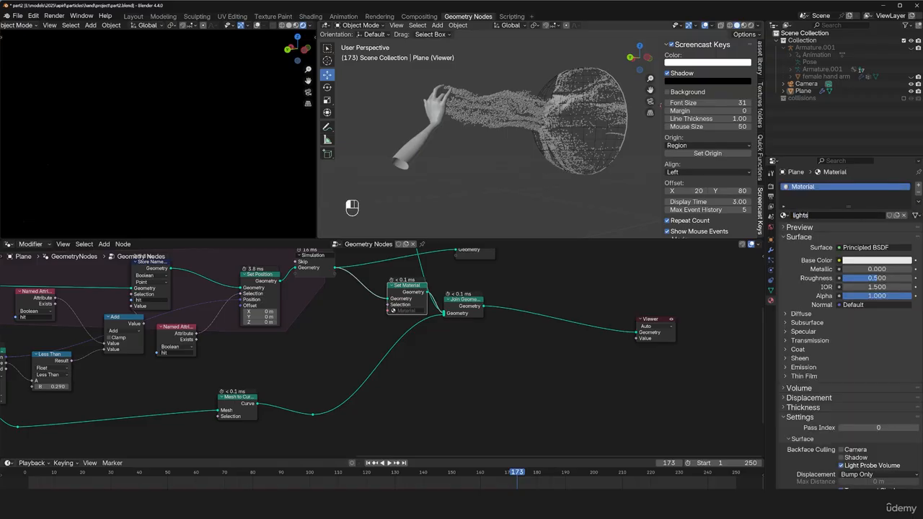
click(402, 311)
click(418, 325)
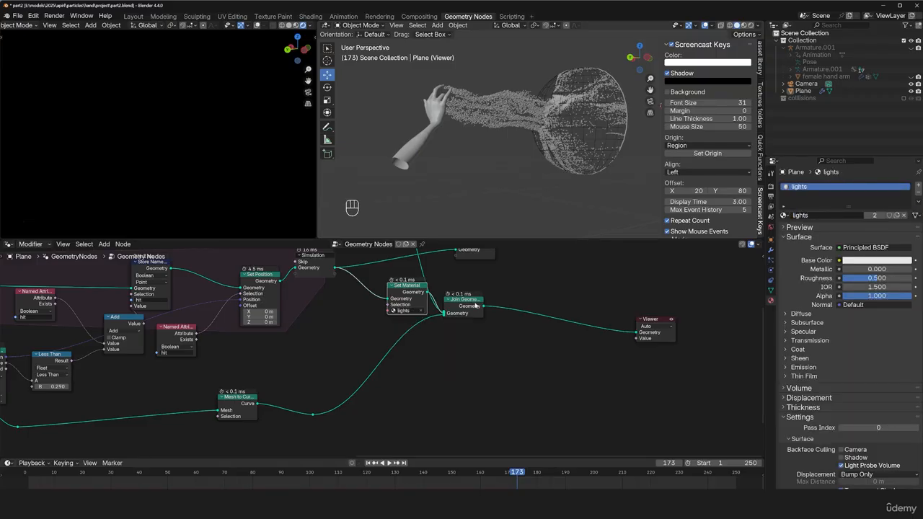
Preview the Join Geometry node through the Viewer and save the project
ctrl+shift+click(476, 306)
scroll(476, 306, down, 3)
key(ctrl+s)
Open the lights material in the Shader Editor and check the reference shockwave video in VLC media player before returning to Blender
click(6, 245)
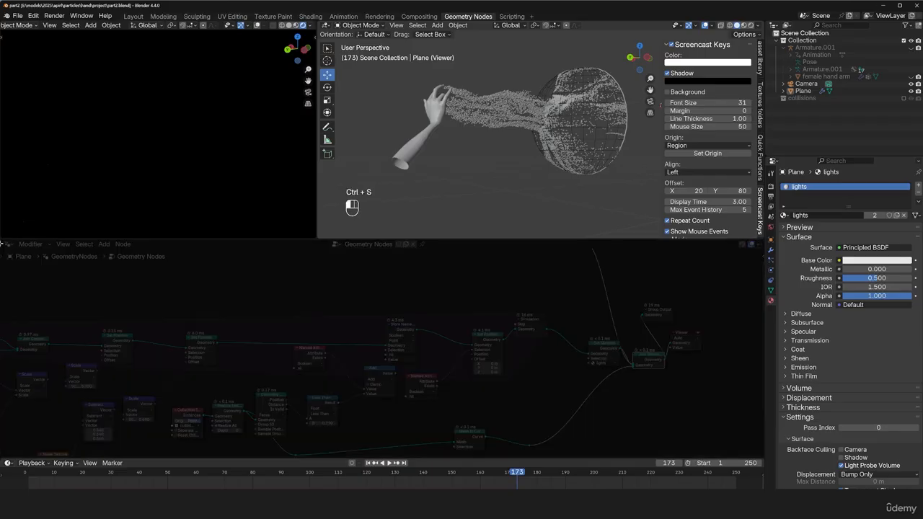
click(33, 303)
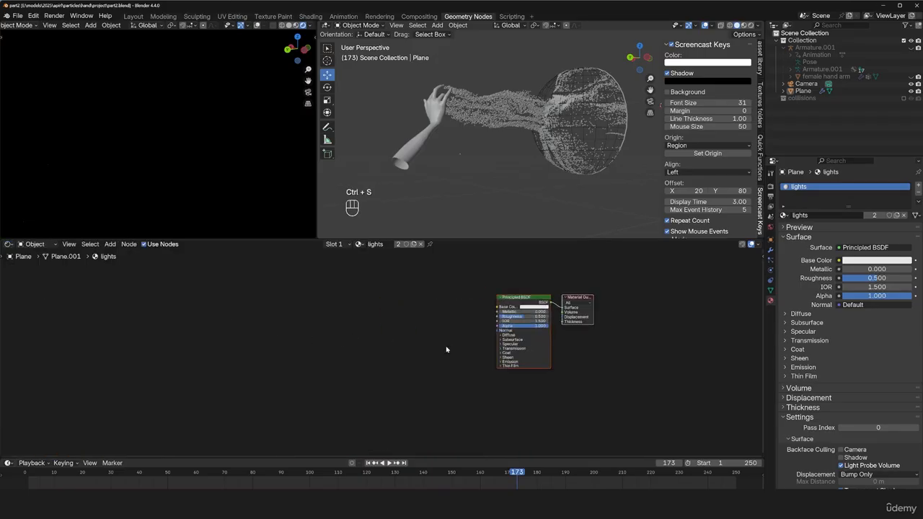
key(shift+a)
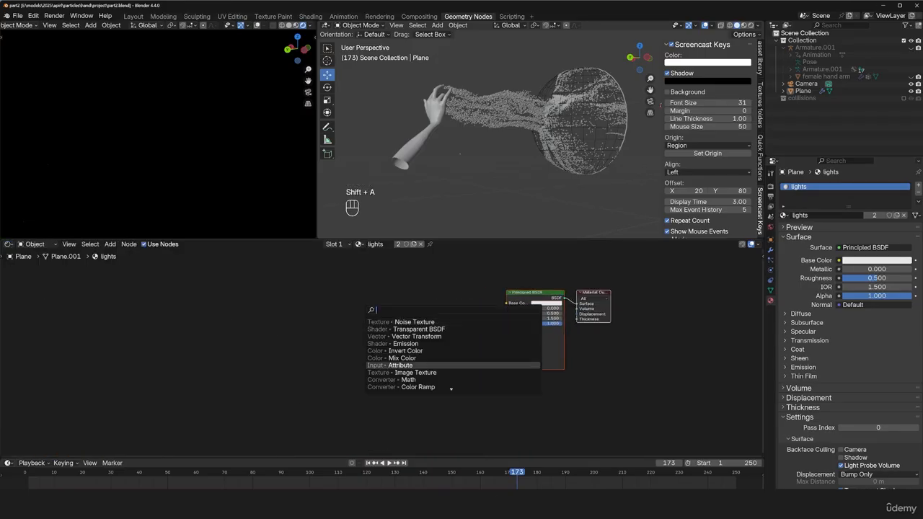
key(alt+Tab)
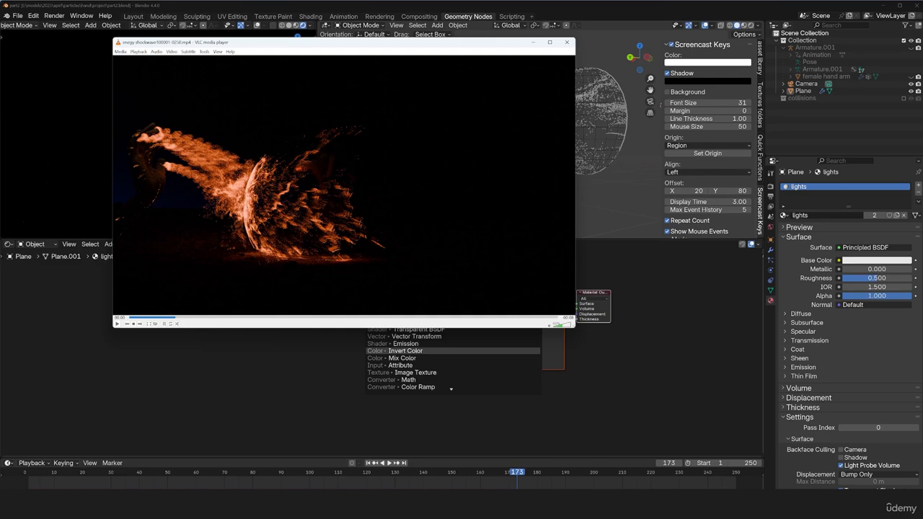
key(alt+Tab)
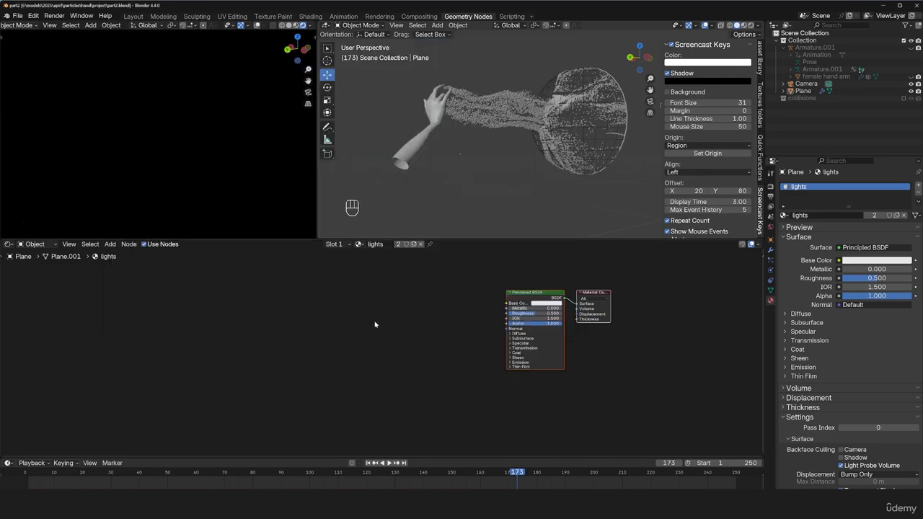
Add an Emission shader to the lights material and delete the Principled BSDF node
key(shift+a)
text(emiss)
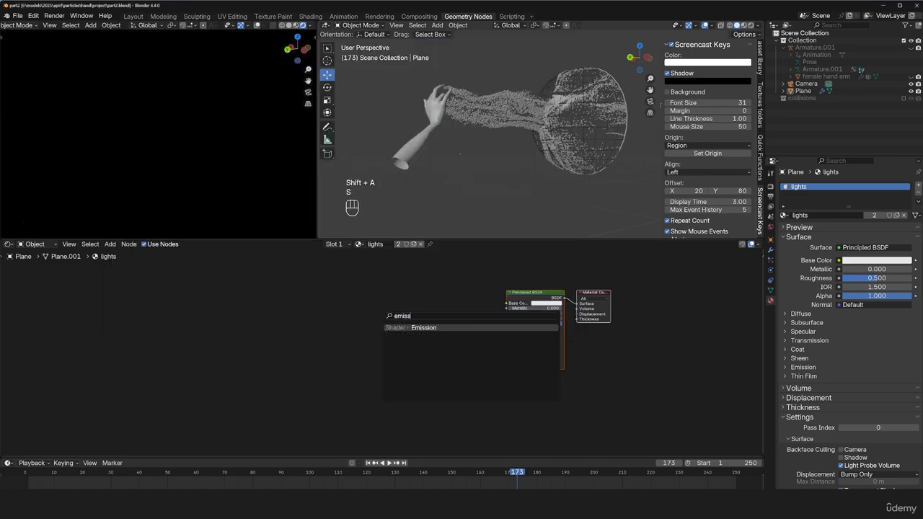
key(Return)
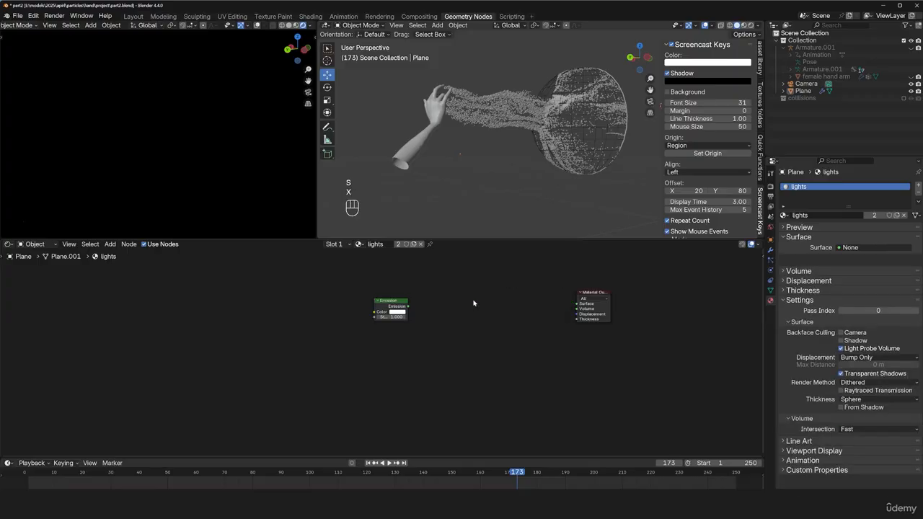
key(x)
Add a Transparent BSDF node and place it below the Emission node
key(shift+a)
text(tra)
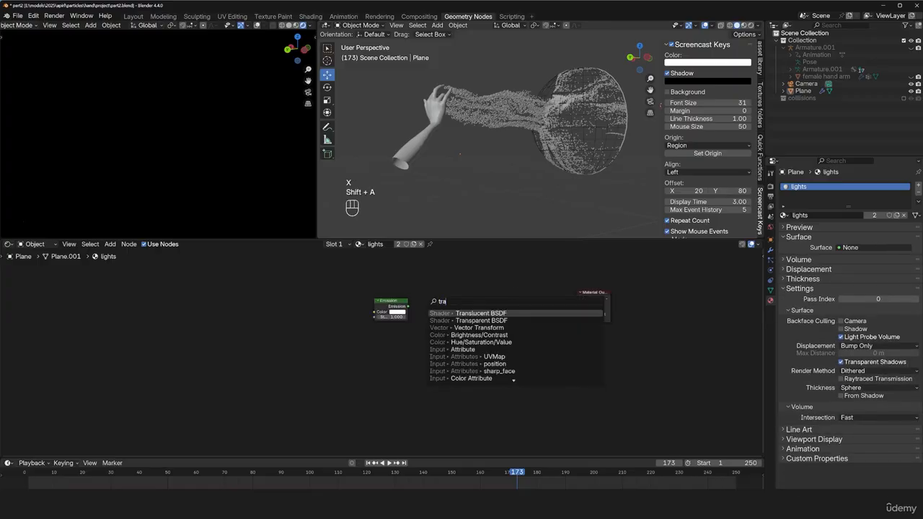
key(Down)
key(Return)
click(366, 331)
scroll(555, 154, up, 8)
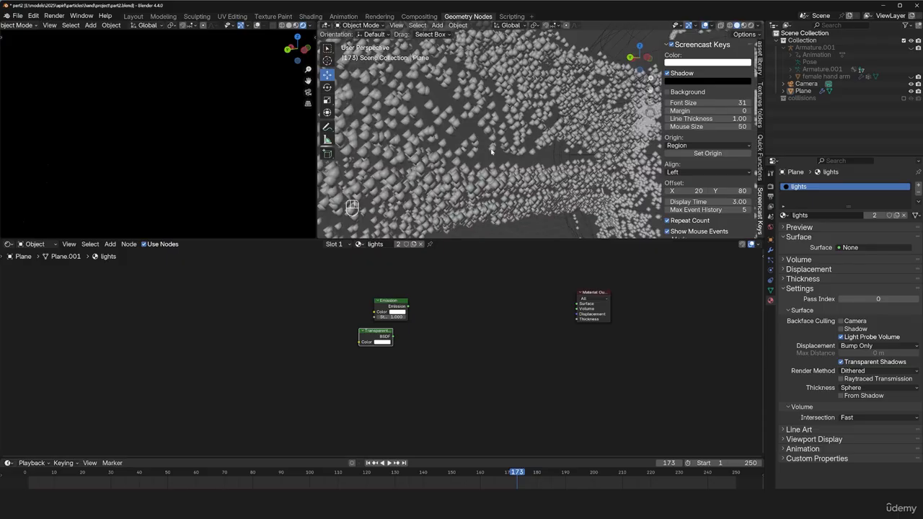
scroll(560, 165, down, 3)
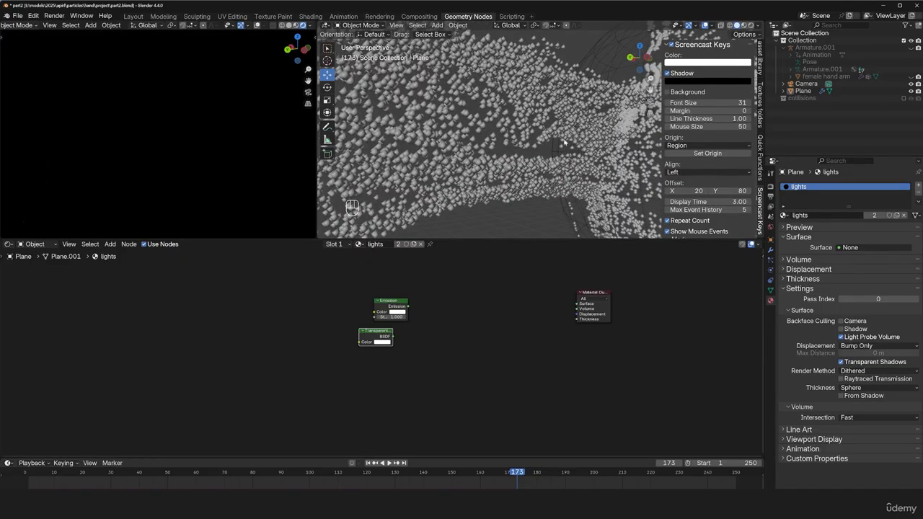
scroll(564, 142, down, 2)
scroll(496, 82, down, 2)
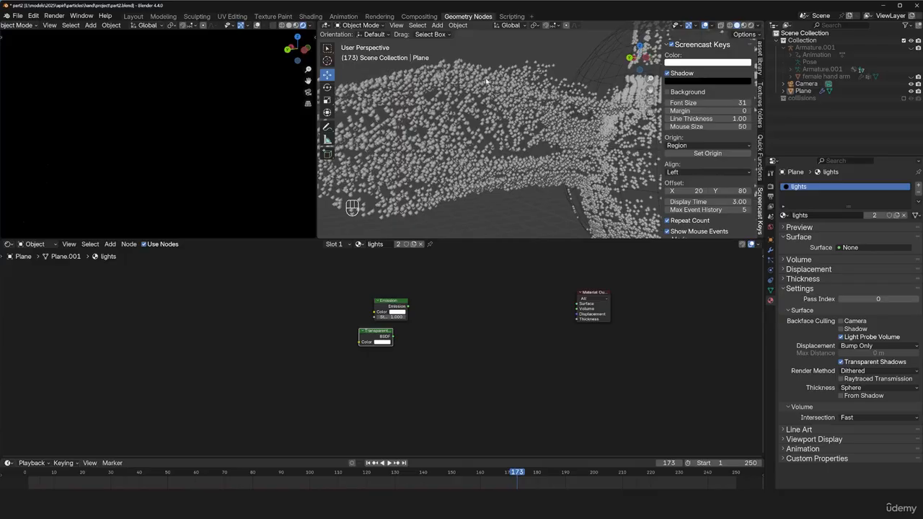
scroll(494, 115, down, 2)
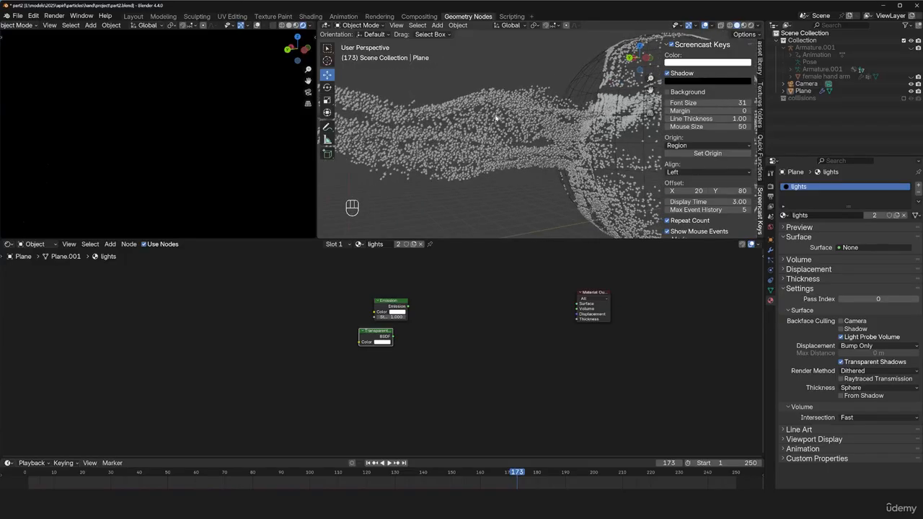
Combine Emission and Transparent BSDF with a Mix Shader and connect it to the Material Output's Surface
scroll(433, 295, up, 2)
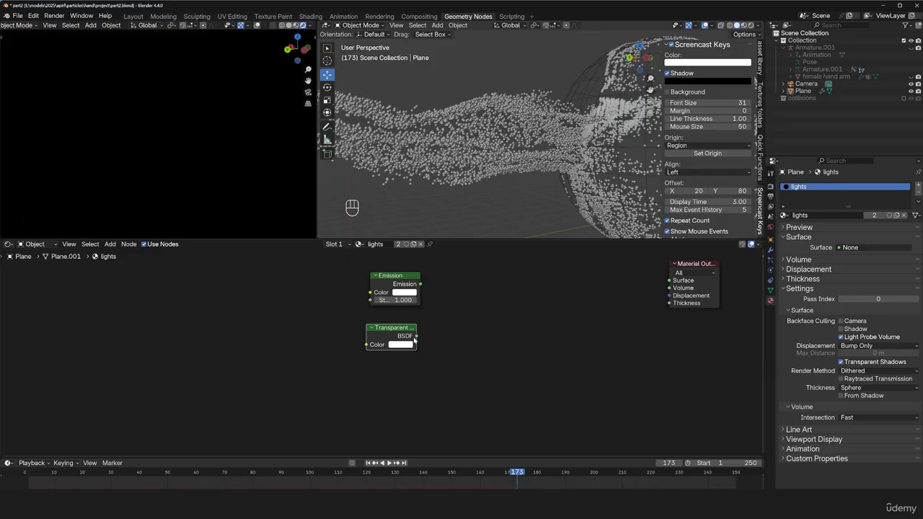
ctrl+shift+right_drag(415, 339, 413, 294)
drag(503, 310, 495, 305)
ctrl+shift+click(495, 305)
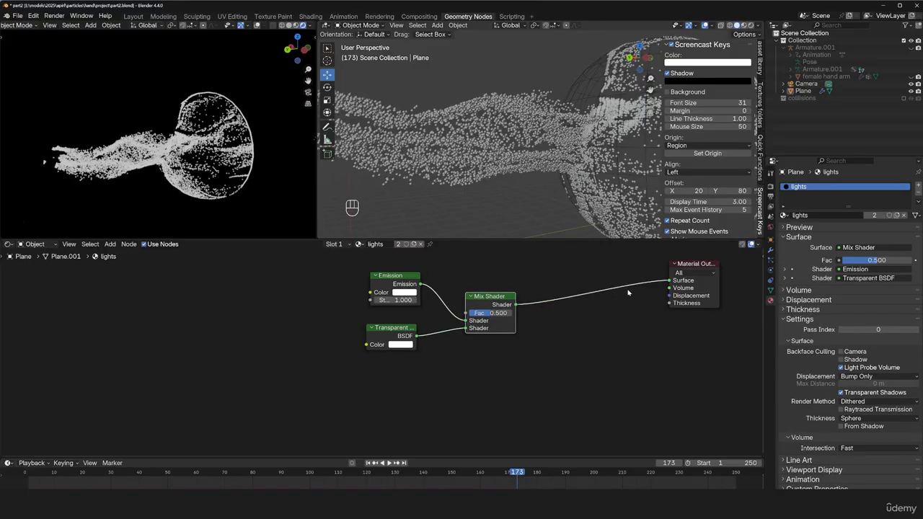
scroll(503, 306, up, 1)
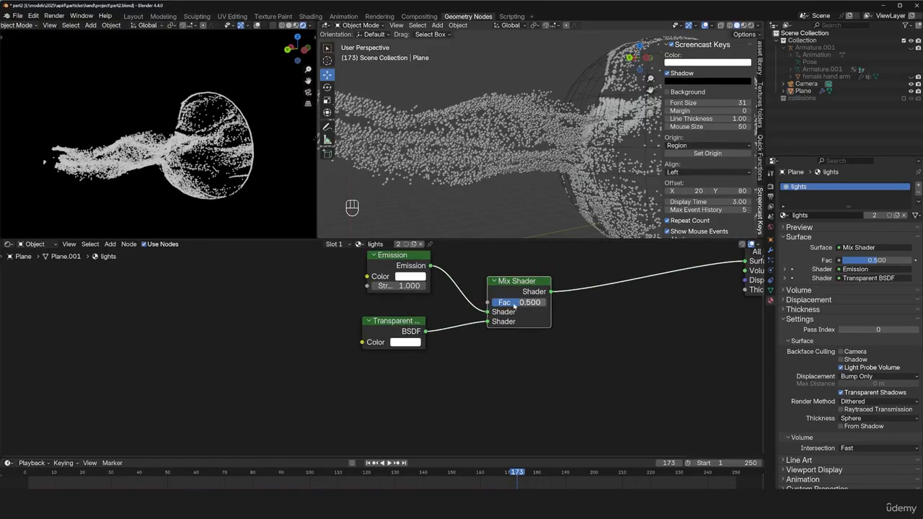
Set the Mix Shader's Fac to 0.987 to make the lights material mostly transparent
drag(514, 306, 540, 306)
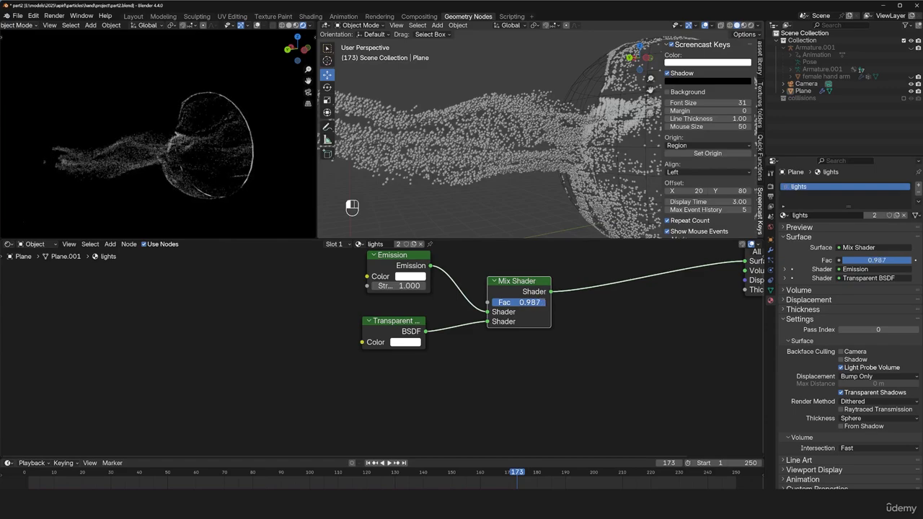
scroll(202, 147, up, 4)
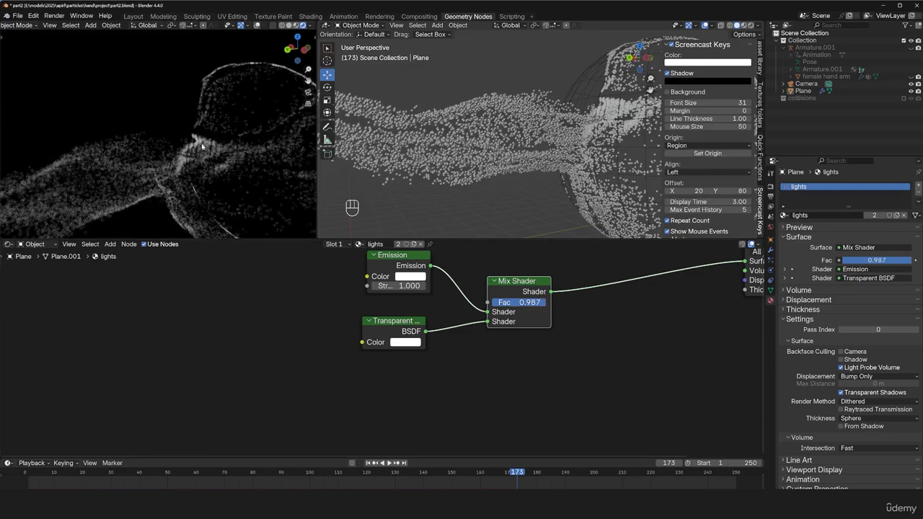
scroll(209, 103, down, 3)
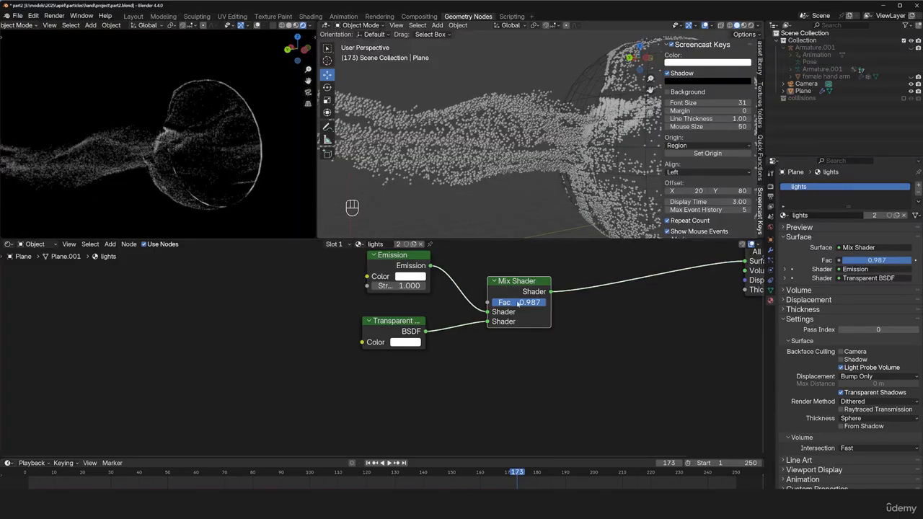
Give the Emission node a saturated purple color and set its Strength to 6.5
click(411, 276)
click(433, 204)
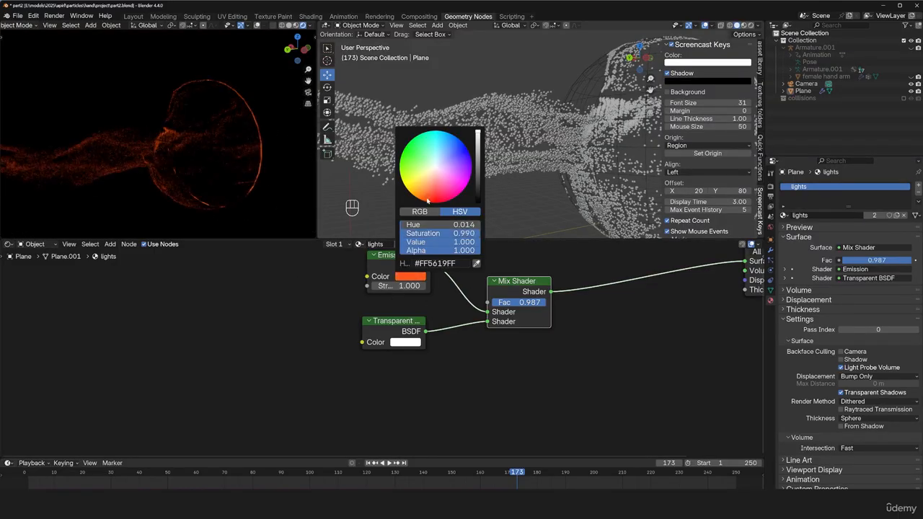
drag(434, 204, 408, 197)
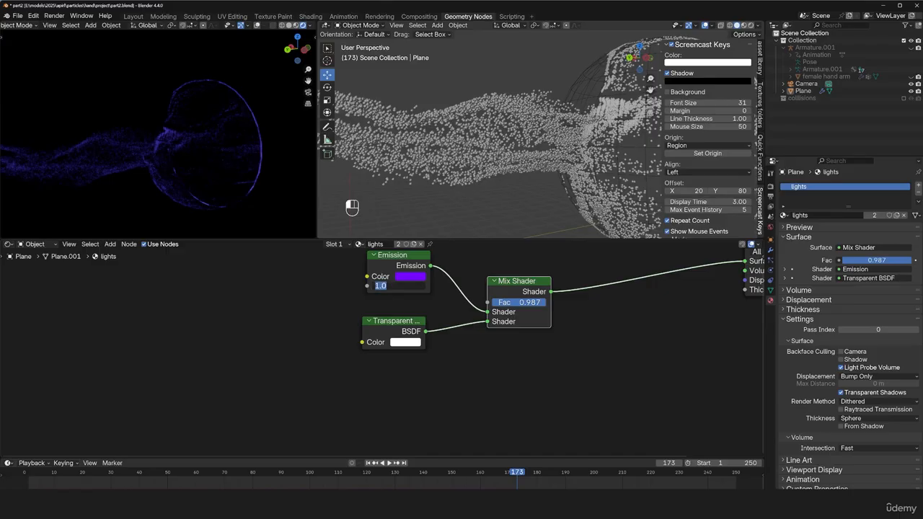
text(6.5)
key(Return)
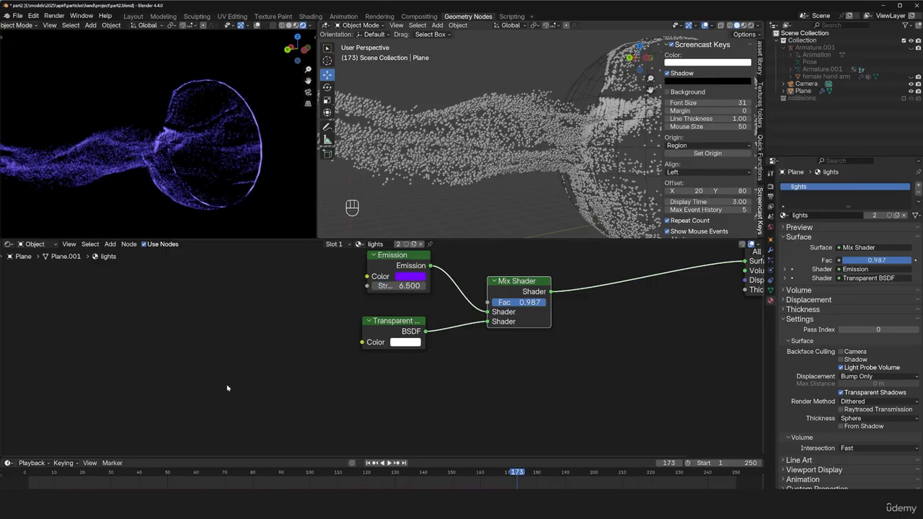
Replay the particle simulation from the start to preview the purple glowing particles
key(space)
key(space)
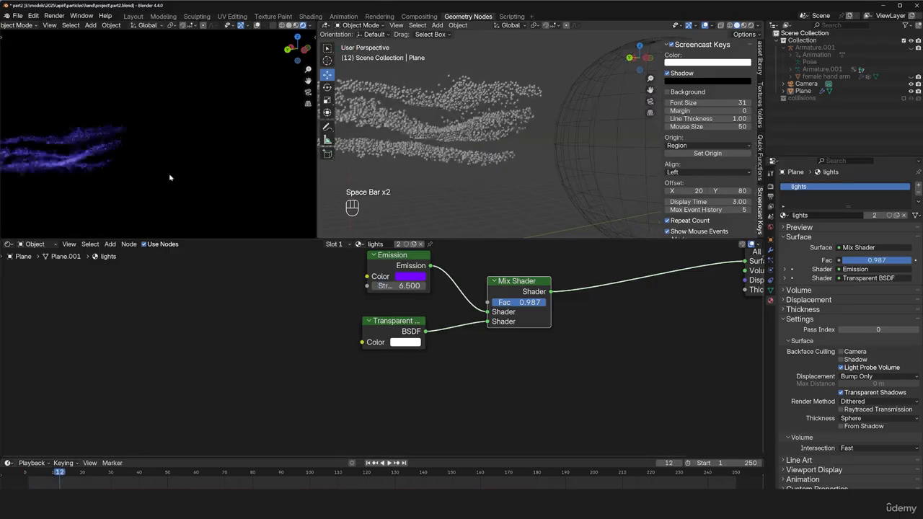
key(space)
key(space)
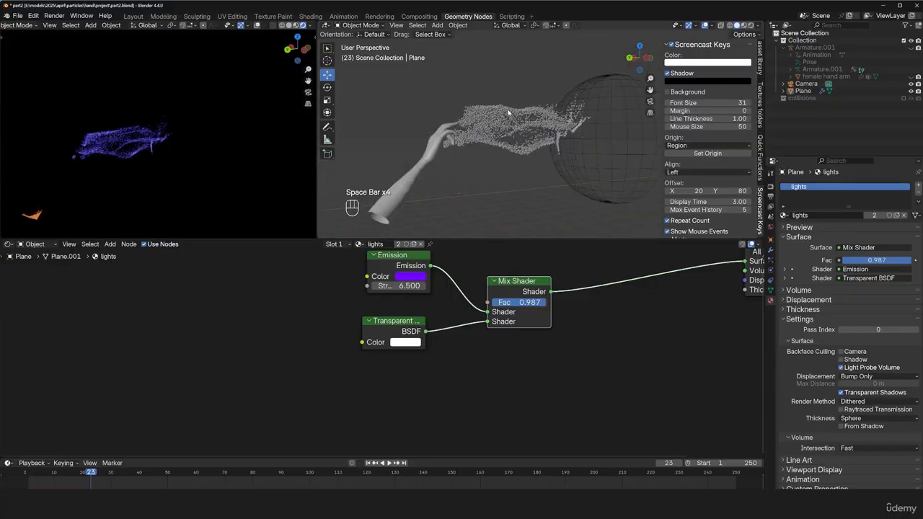
Align the camera to the current viewport view and enable Raytracing in the EEVEE render settings
key(ctrl+alt+KP_0)
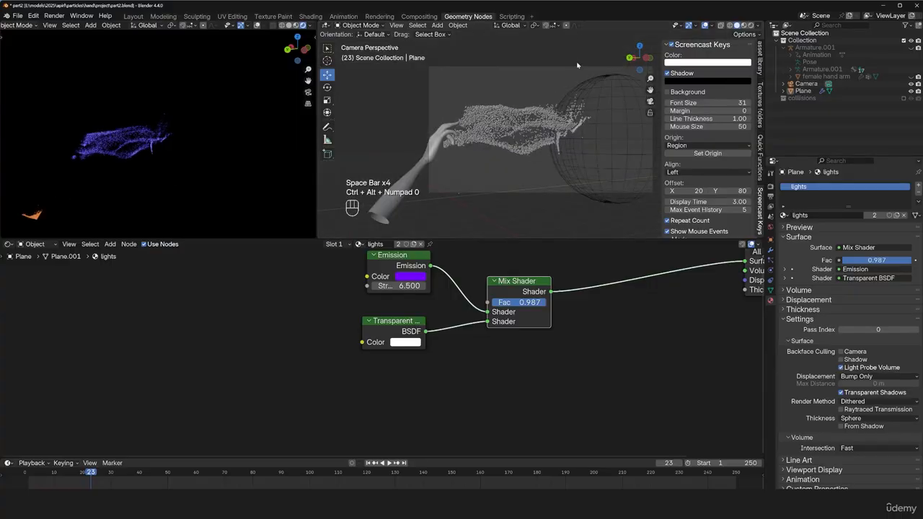
click(575, 68)
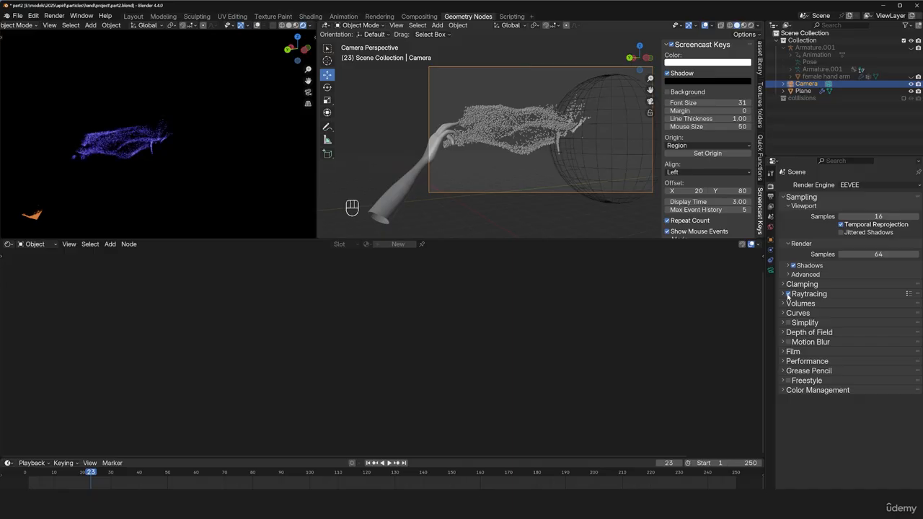
mouse_move(564, 137)
middle_down()
mouse_move(542, 151)
mouse_move(564, 155)
middle_up()
click(565, 155)
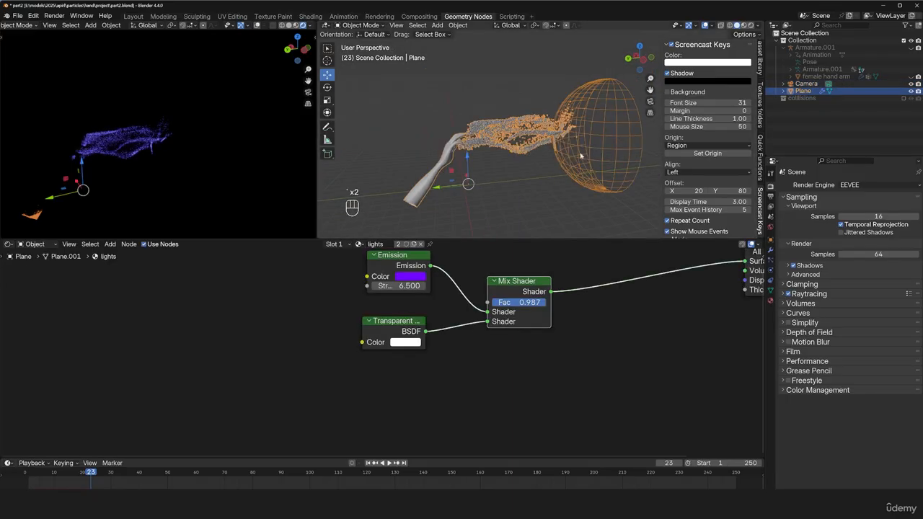
Add the ground rocks soil asset from the asset library's uncategorized category and move it along Z under the hand
scroll(547, 172, down, 3)
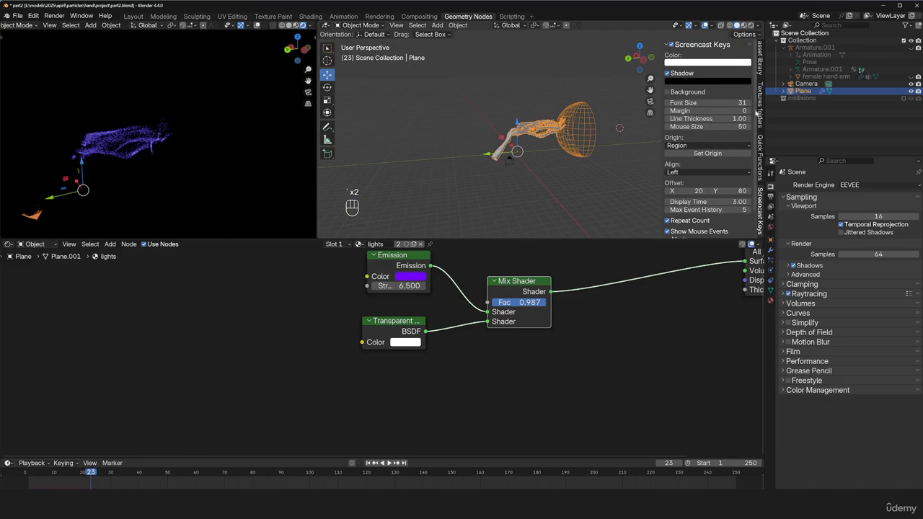
click(757, 113)
click(758, 162)
click(760, 207)
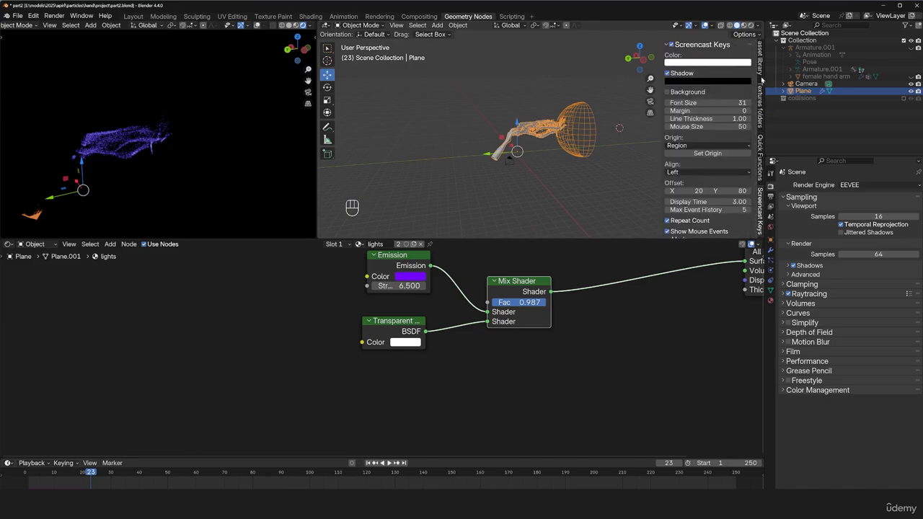
click(760, 65)
click(706, 176)
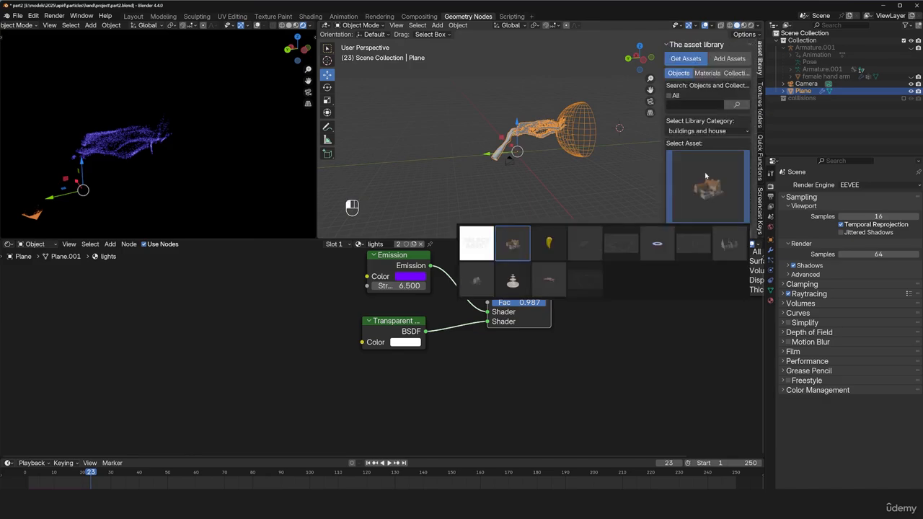
click(705, 132)
click(705, 157)
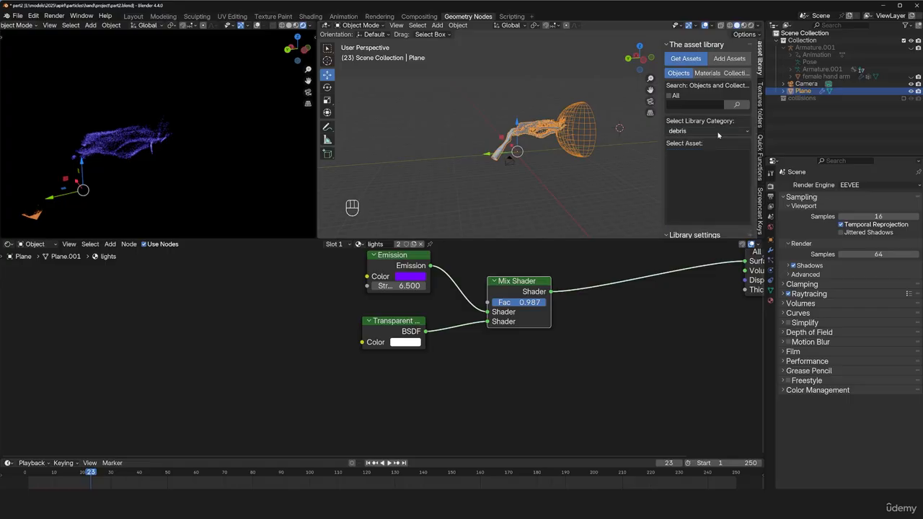
click(707, 132)
click(704, 148)
click(703, 130)
click(704, 140)
scroll(716, 201, down, 2)
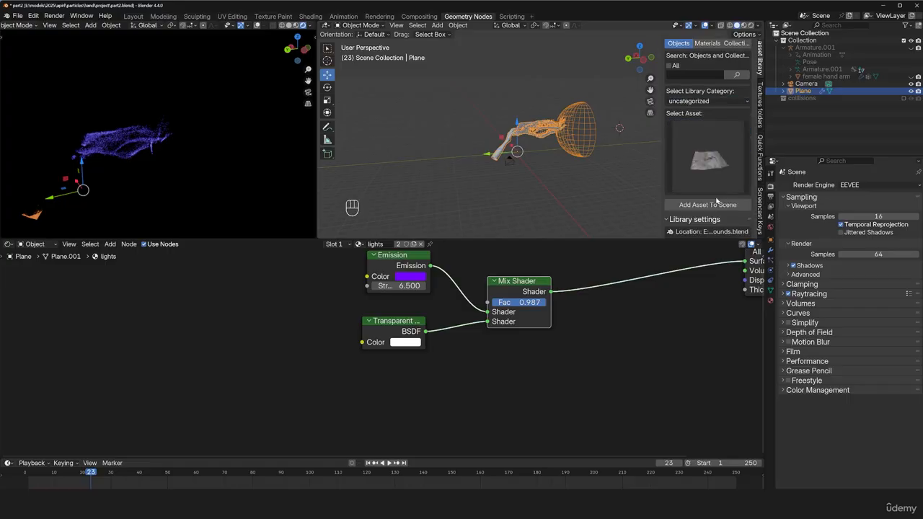
click(707, 205)
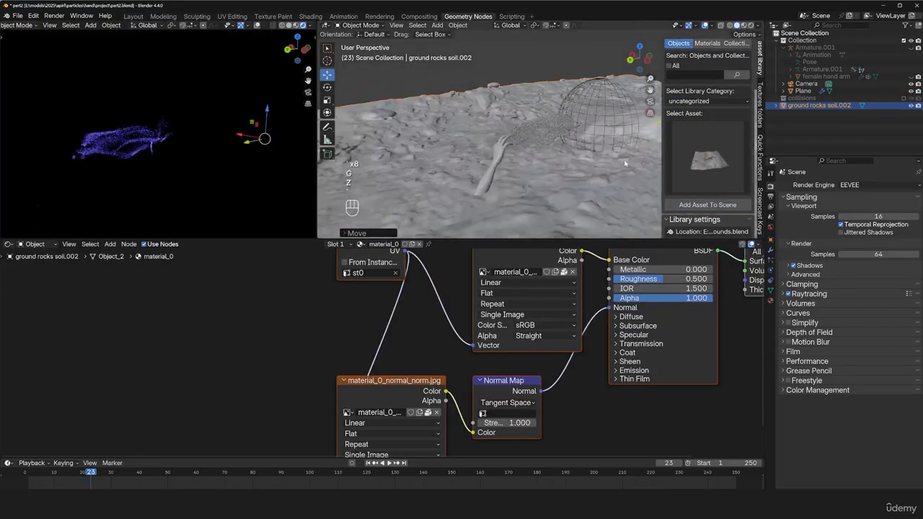
Examine the ground around the hand and sphere, playing the simulation to frame 39 and previewing the ground's texture
middle_drag(620, 206, 505, 157)
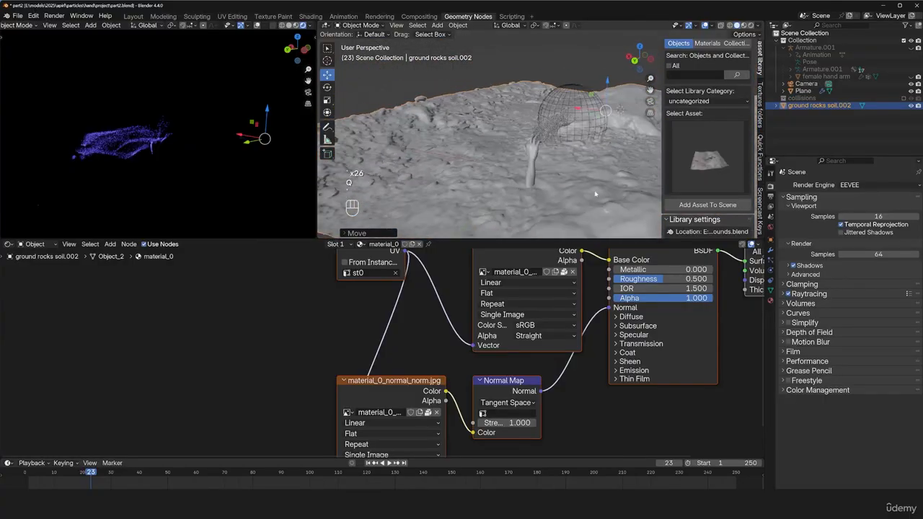
key(Home)
middle_drag(588, 131, 497, 125)
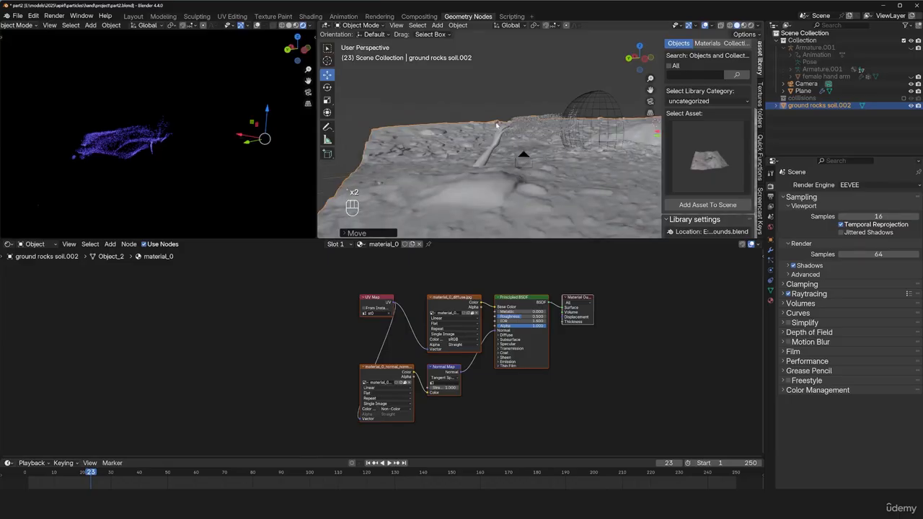
scroll(545, 153, up, 3)
middle_drag(518, 145, 574, 165)
key(space)
key(space)
click(744, 26)
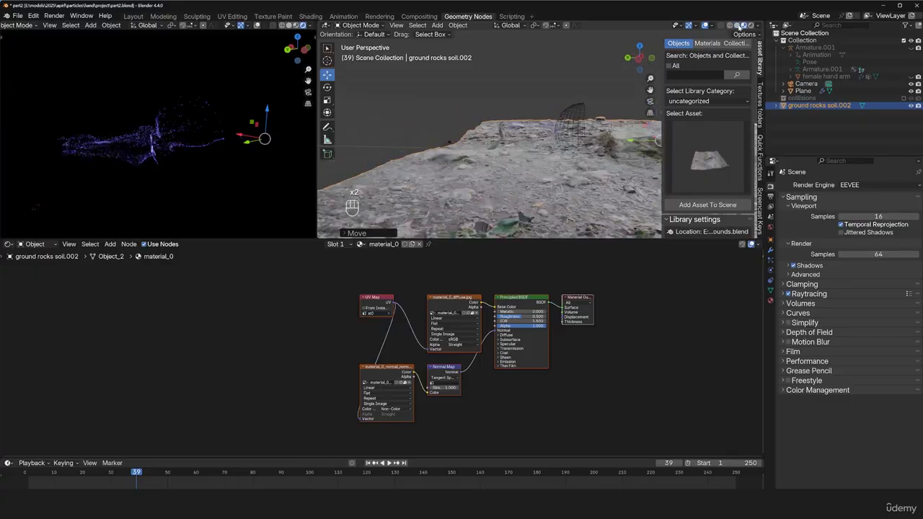
mouse_move(577, 116)
middle_down()
mouse_move(559, 155)
mouse_move(519, 109)
mouse_move(562, 133)
mouse_move(533, 94)
mouse_move(462, 115)
middle_up()
click(737, 26)
Add a mesh plane, scale it up and position it above the ground beneath the hand and sphere area
key(shift+a)
mouse_move(440, 112)
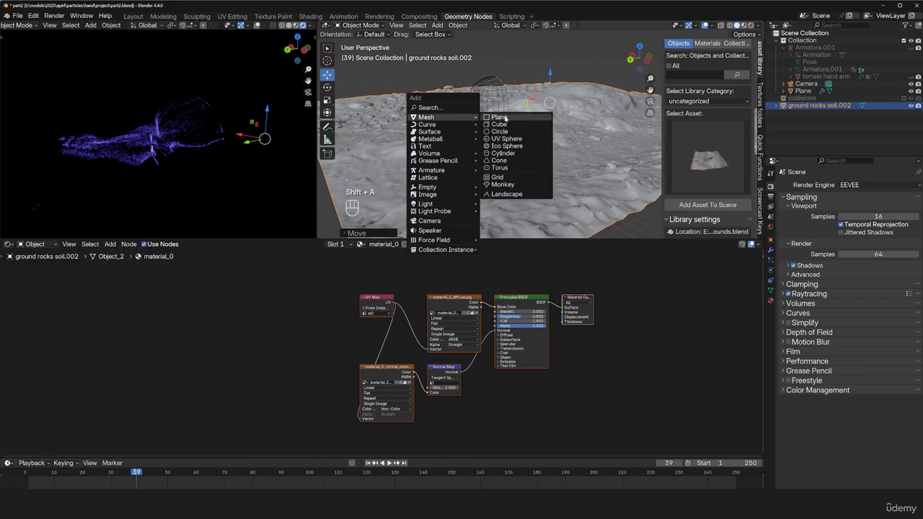
click(505, 117)
key(s)
click(530, 98)
key(g)
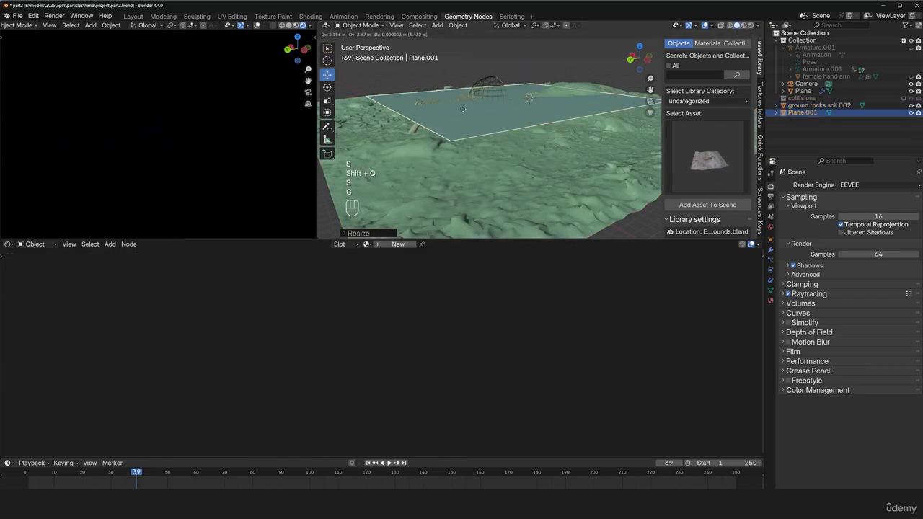
click(472, 98)
Subdivide the new plane several times in Edit Mode to give it a dense grid
key(Tab)
right_click(477, 90)
click(477, 90)
right_click(477, 89)
click(477, 89)
right_click(477, 89)
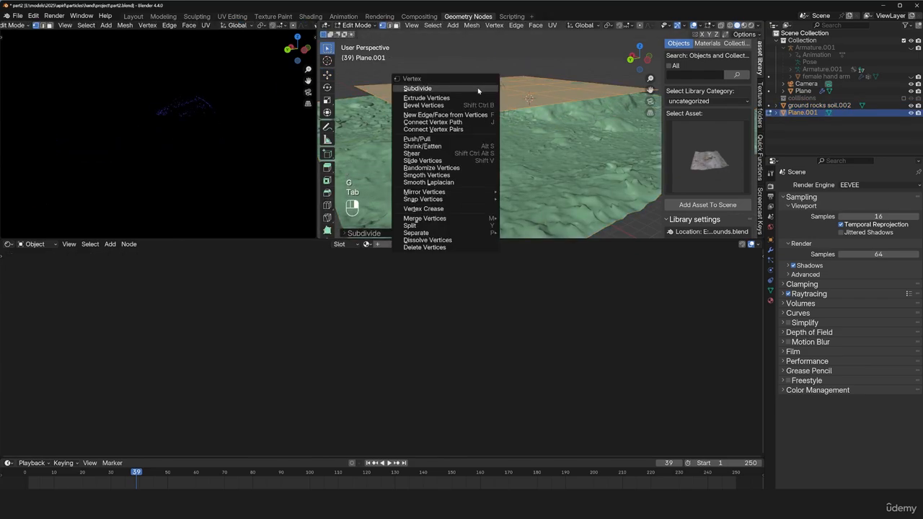
click(477, 89)
key(Tab)
Add a Shrinkwrap modifier to the plane, targeting the ground rocks soil object with the Project wrap method
click(771, 251)
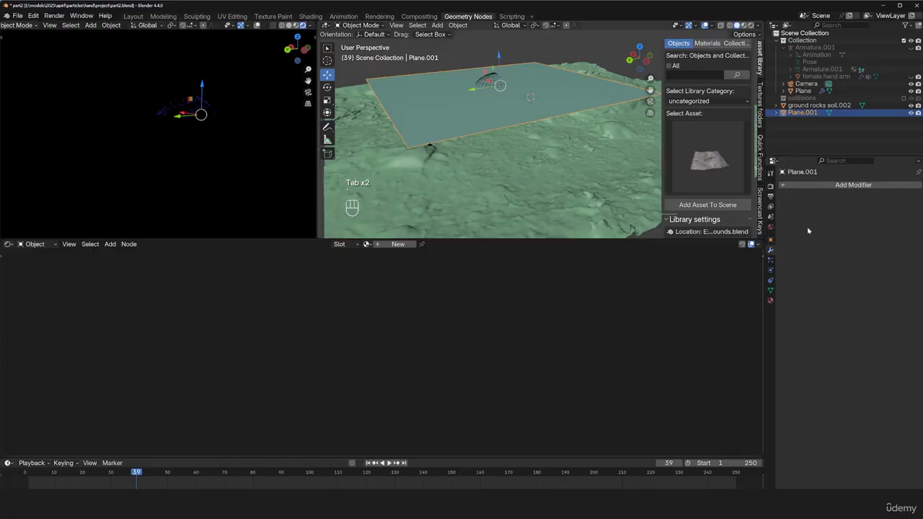
click(848, 187)
click(849, 186)
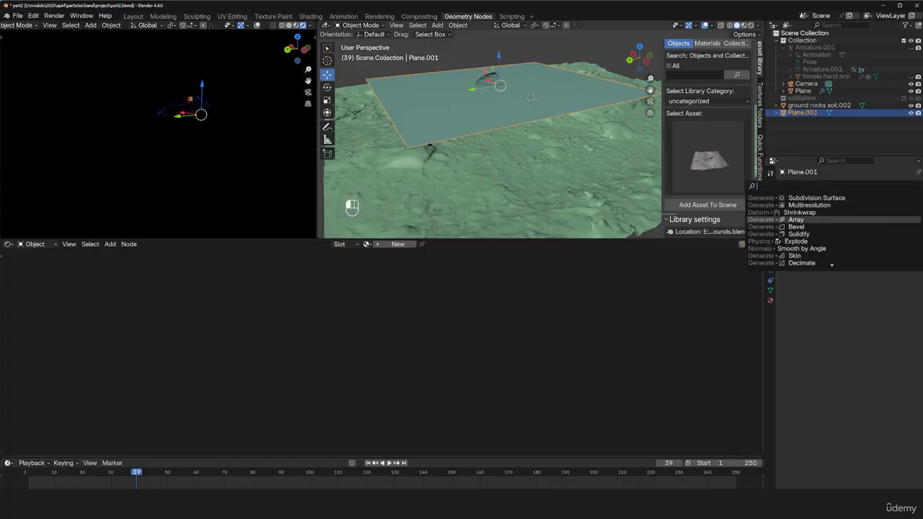
click(901, 213)
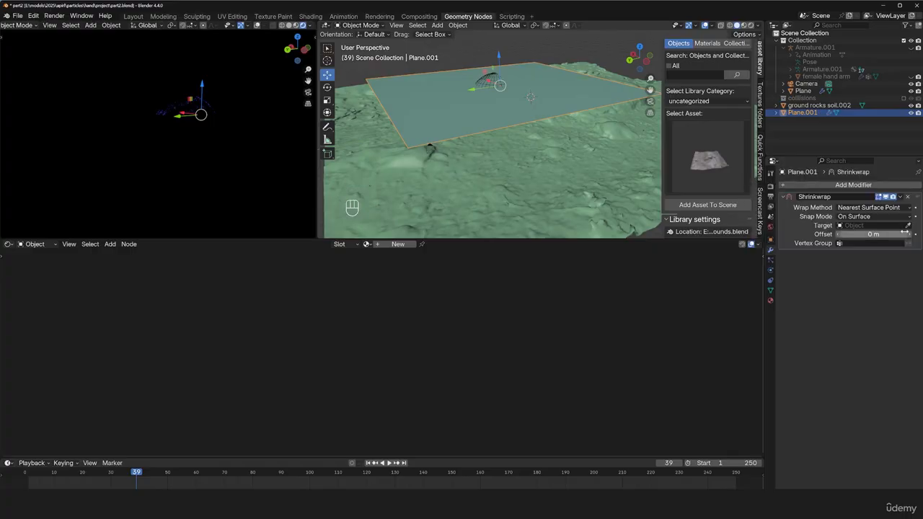
click(603, 157)
click(871, 207)
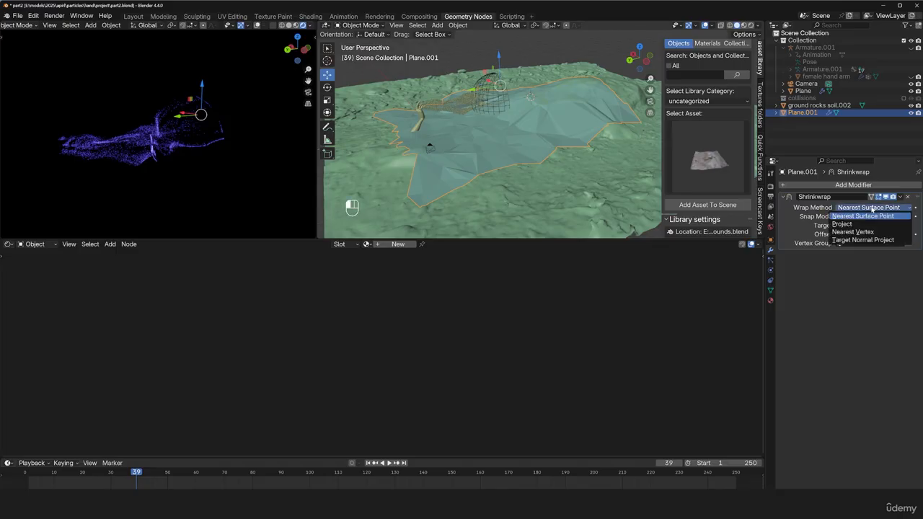
click(867, 225)
Set the Shrinkwrap offset to 0.002 m and apply Shade Smooth to the plane
middle_drag(521, 80, 614, 71)
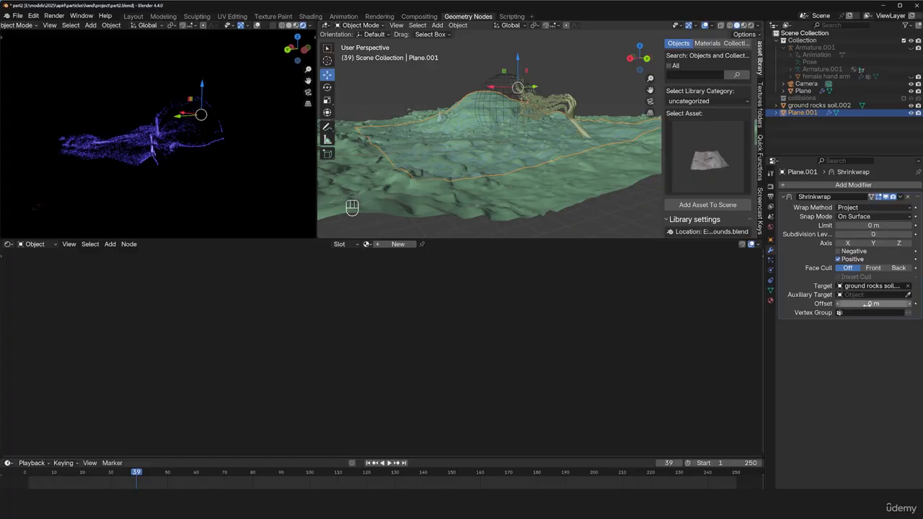
shift+drag(872, 303, 890, 303)
right_click(560, 175)
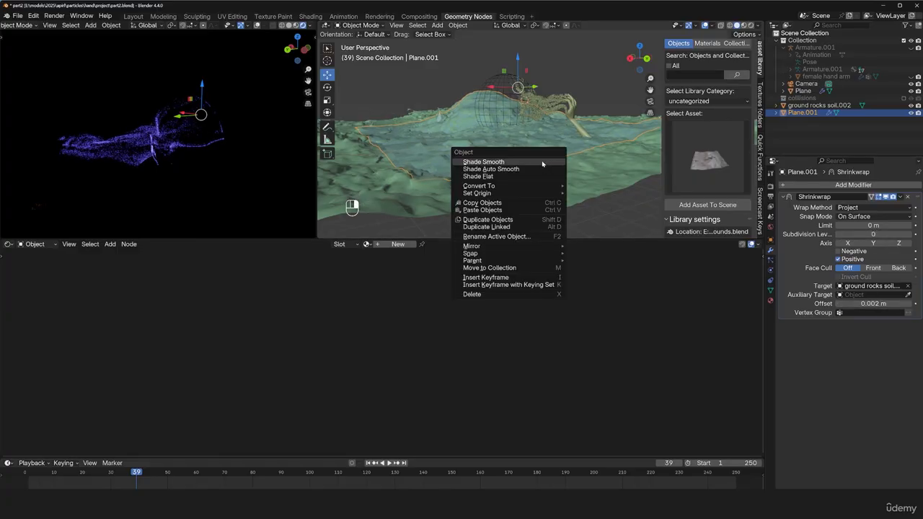
click(505, 159)
Inspect how the shrinkwrapped plane follows the ground, temporarily switching the viewport to textured display
middle_drag(505, 159, 466, 158)
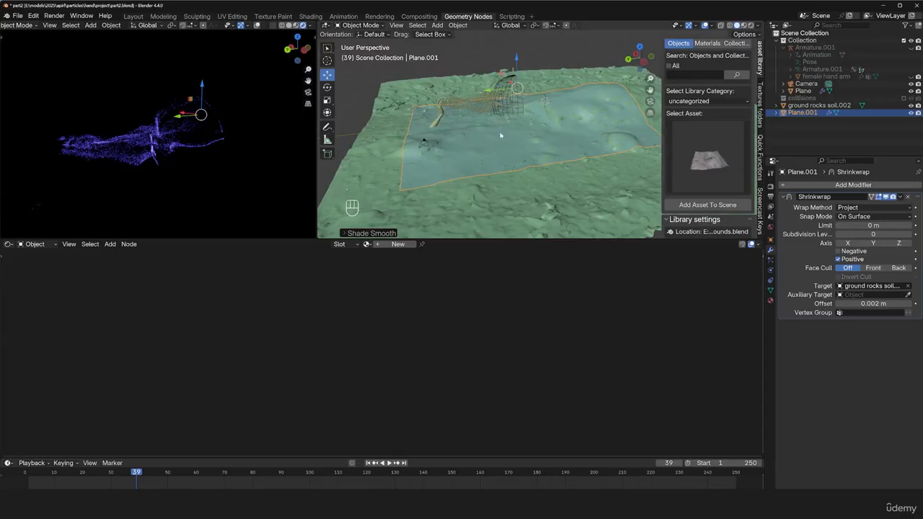
scroll(500, 135, up, 14)
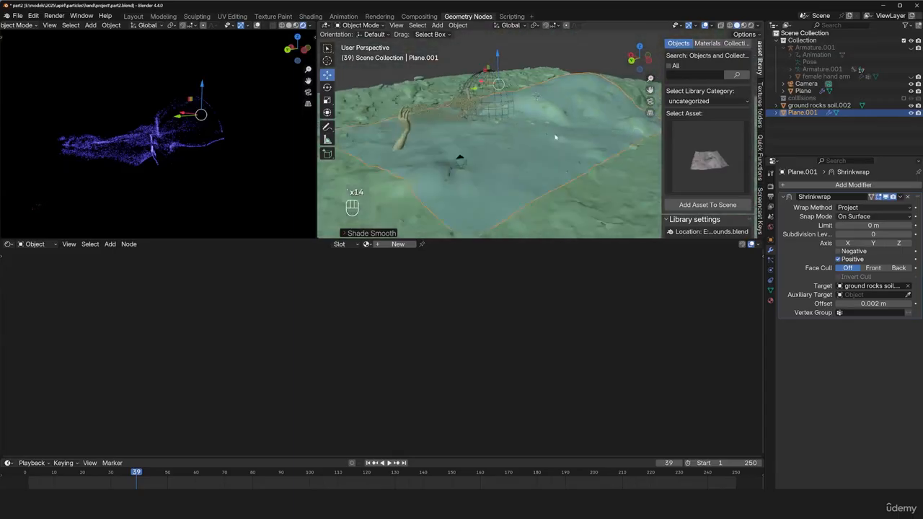
scroll(556, 137, up, 10)
key(q)
click(552, 166)
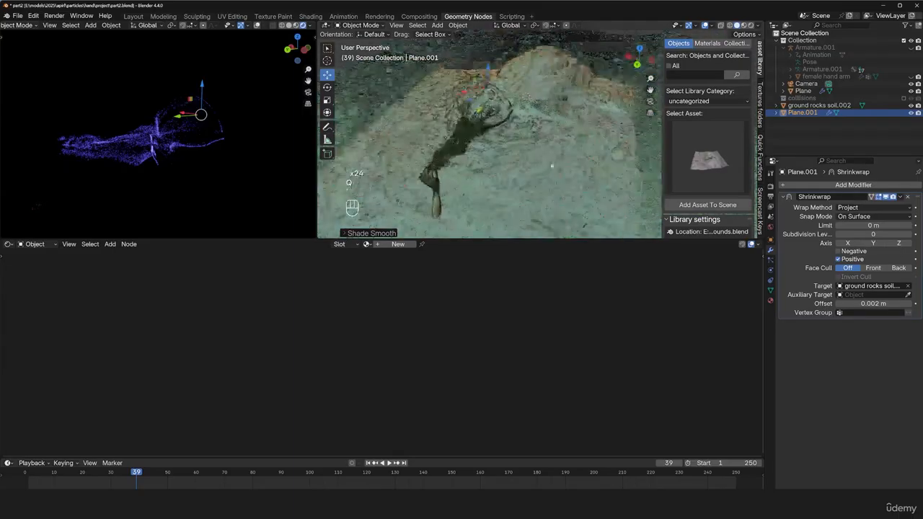
key(q)
click(566, 95)
middle_drag(555, 194, 538, 192)
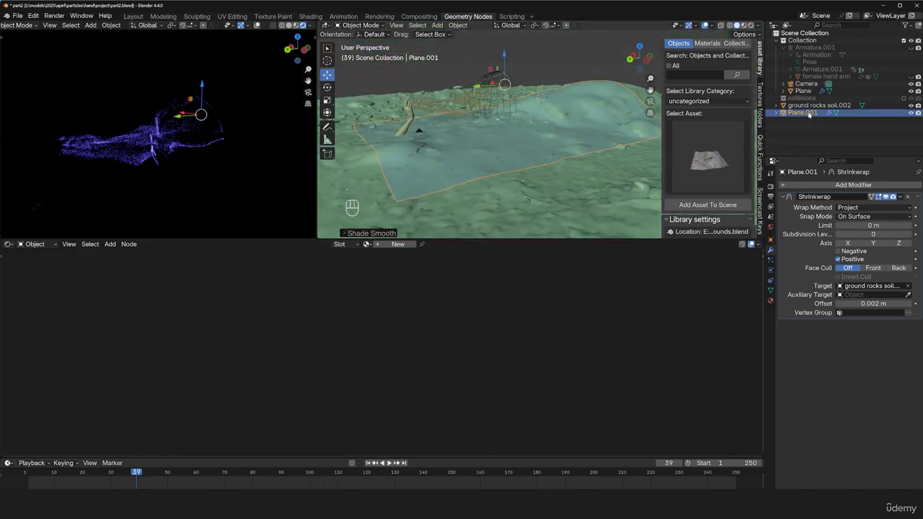
Move the shrinkwrapped plane into the collisions collection and hide the ground rocks soil object in the viewport
drag(798, 114, 810, 99)
click(602, 159)
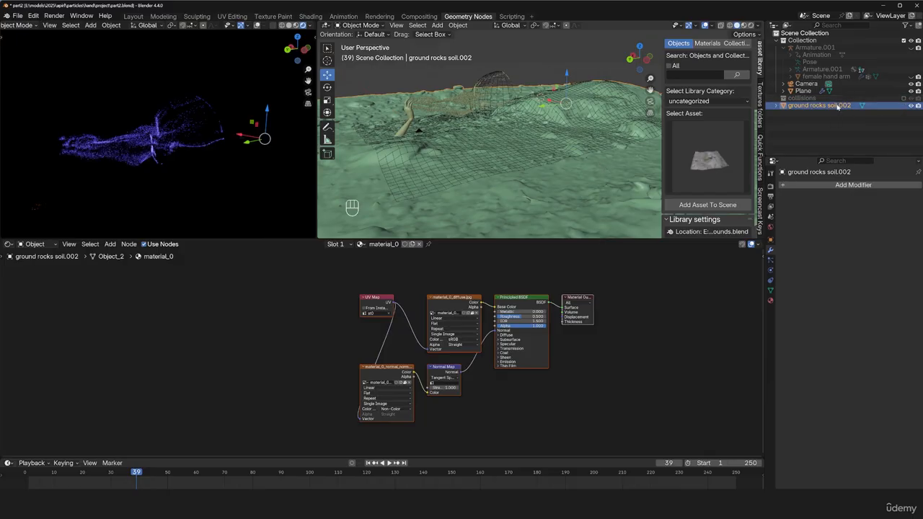
click(912, 106)
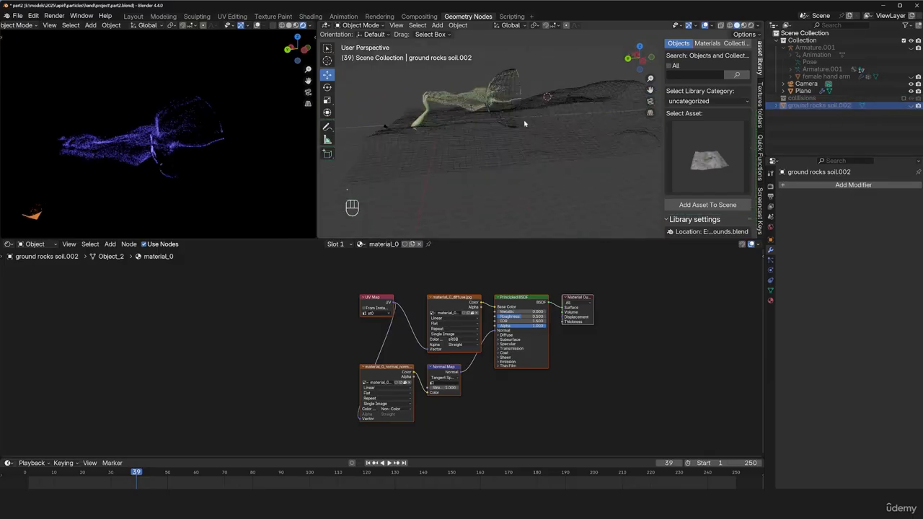
Play the simulation from the first frame and examine how the particles meet the sphere and the shrinkwrapped ground plane
key(shift+Left)
key(space)
key(space)
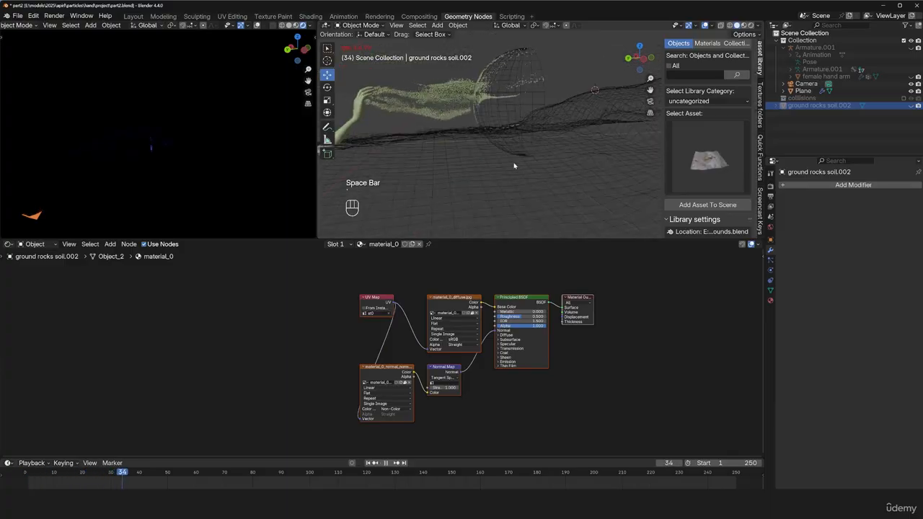
key(space)
middle_drag(538, 142, 561, 69)
click(578, 147)
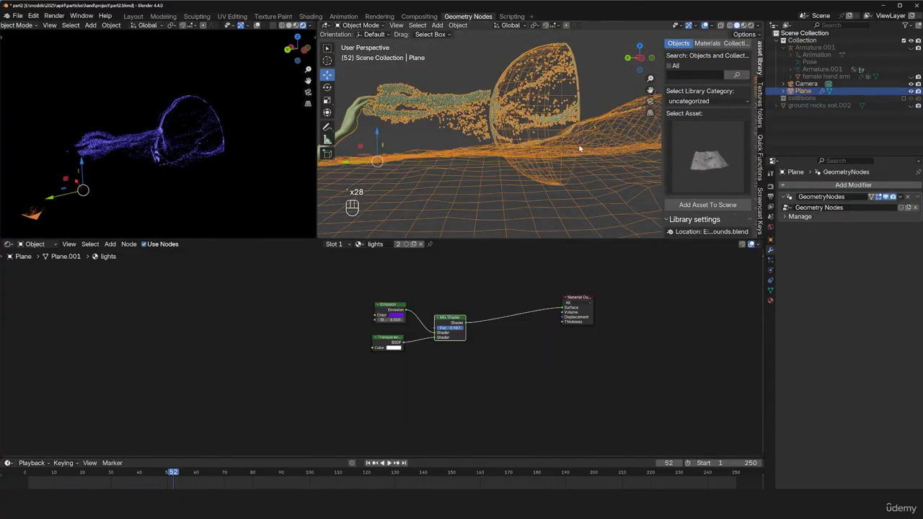
key(alt+a)
key(space)
middle_drag(580, 148, 489, 112)
key(space)
key(alt+a)
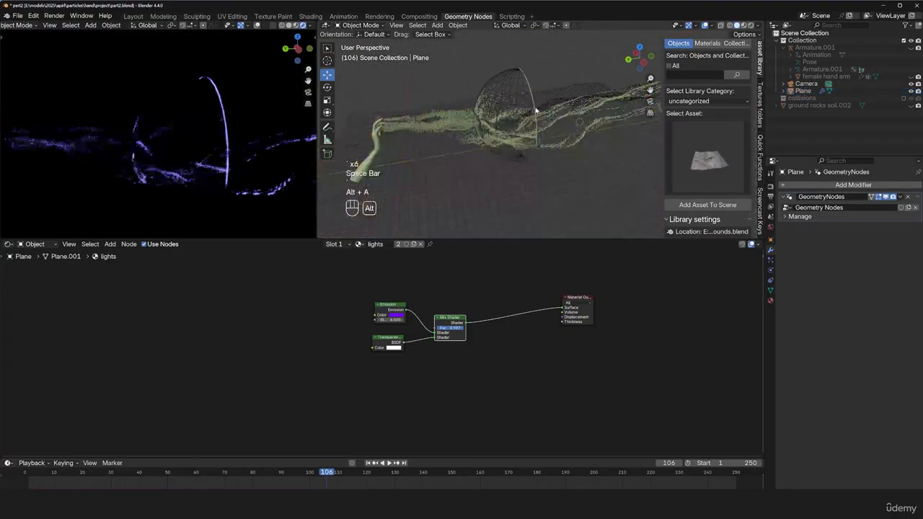
Examine the particle trails beyond the sphere at frame 106 from several angles and in the top view
middle_drag(504, 121, 557, 130)
click(527, 117)
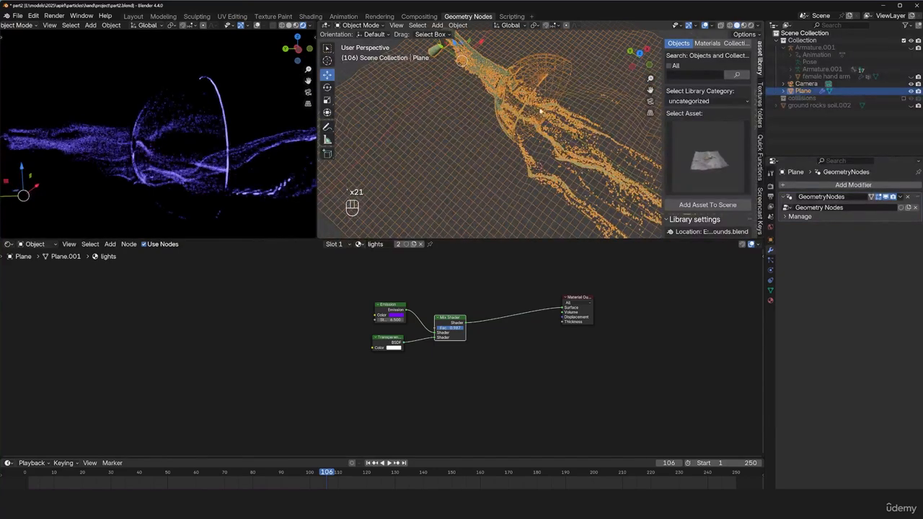
middle_drag(547, 160, 516, 115)
middle_drag(452, 128, 488, 148)
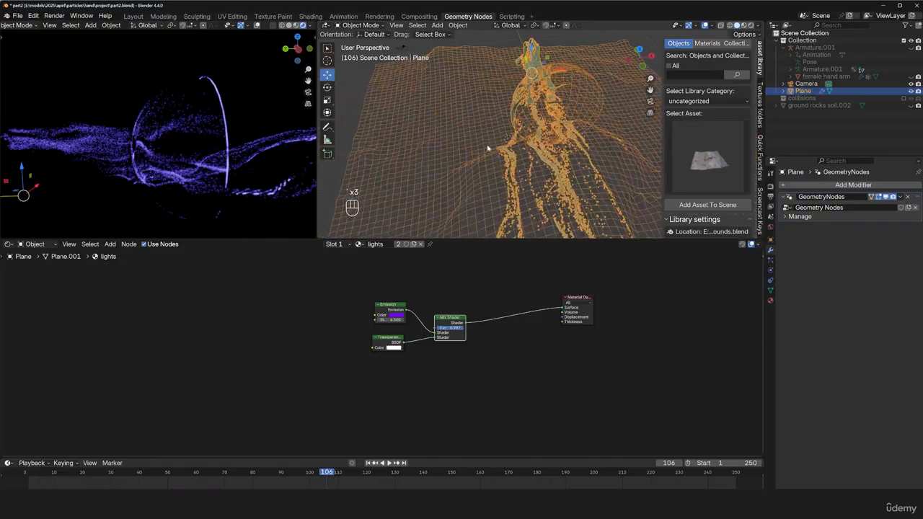
key(KP_7)
key(alt+a)
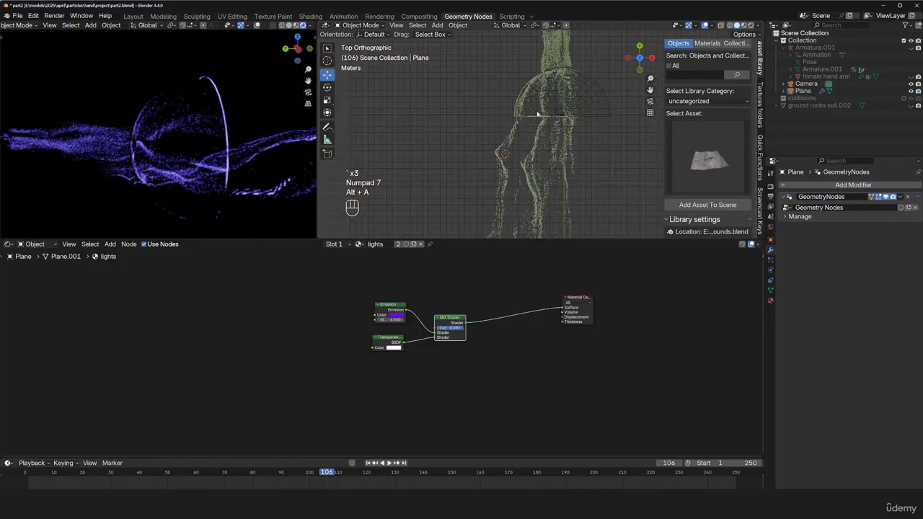
click(586, 159)
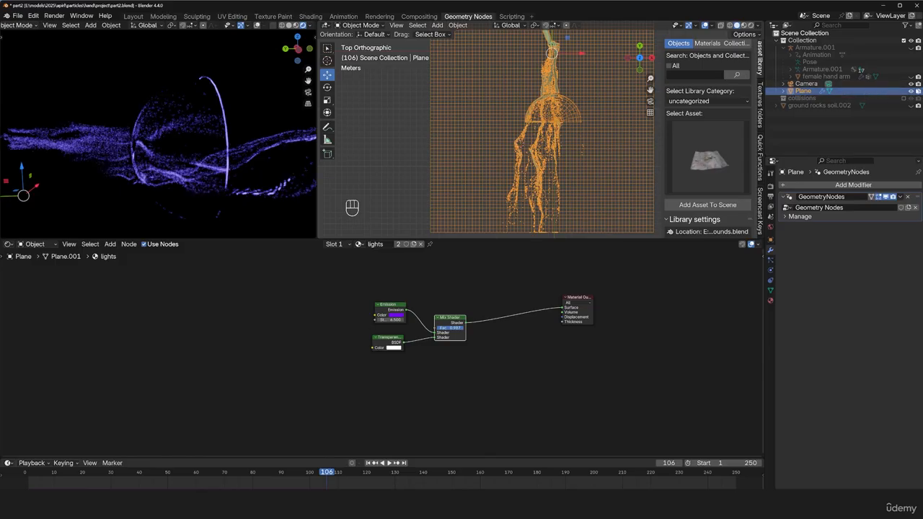
Enable the collisions collection and switch the viewport to wireframe display
click(908, 98)
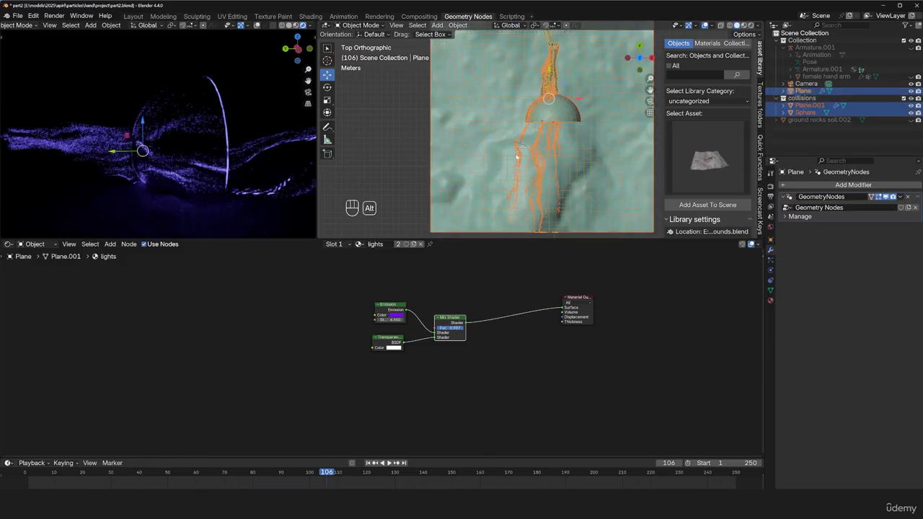
key(alt+a)
key(shift+a)
key(Tab)
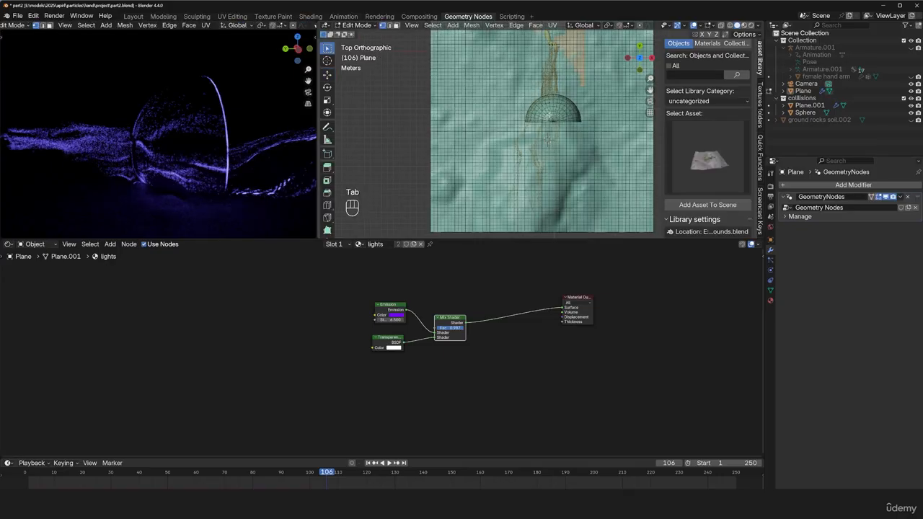
key(alt+a)
key(z)
key(alt+a)
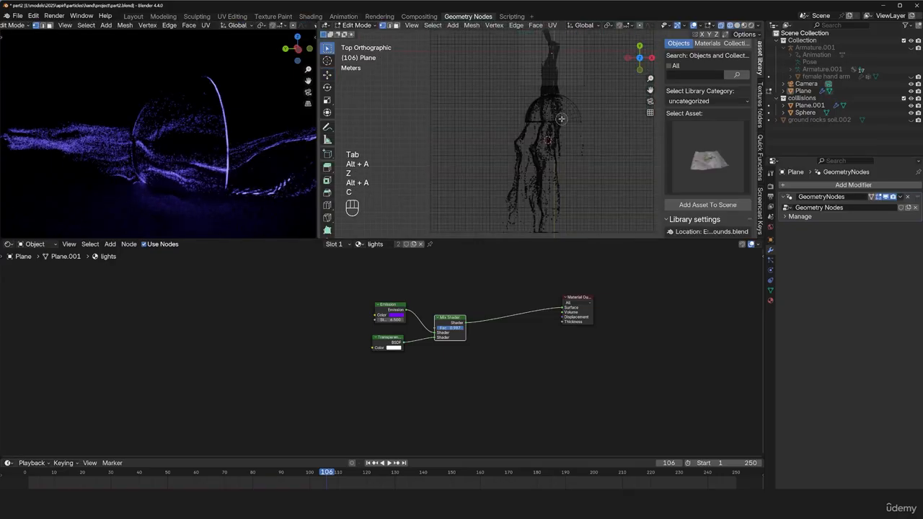
key(Tab)
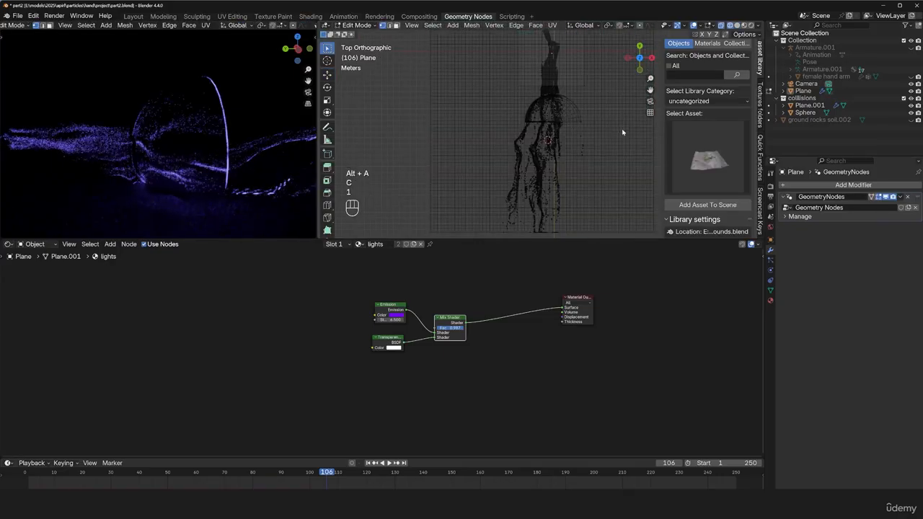
Circle-select a wide strip of vertices on the collision plane, from under the sphere to the plane's far edge along the particle path
click(621, 128)
key(Tab)
key(1)
key(alt+a)
key(c)
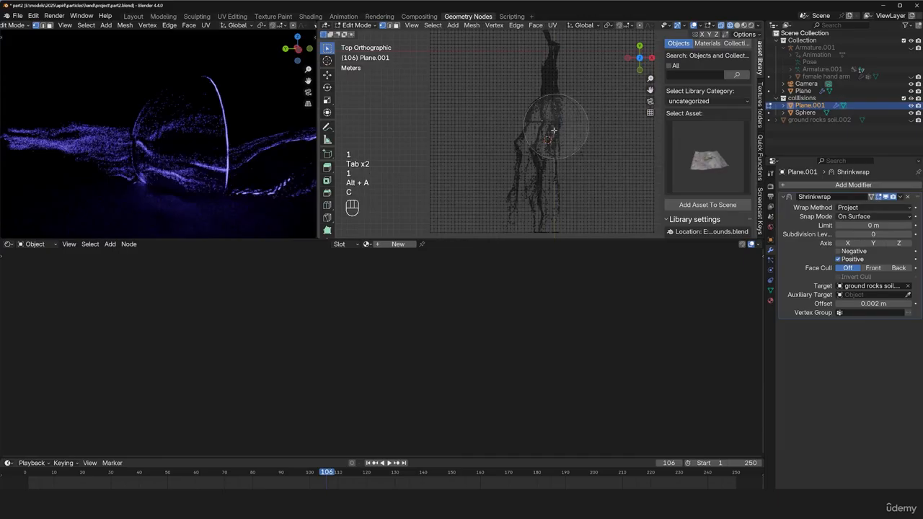
drag(553, 130, 553, 229)
key(alt+a)
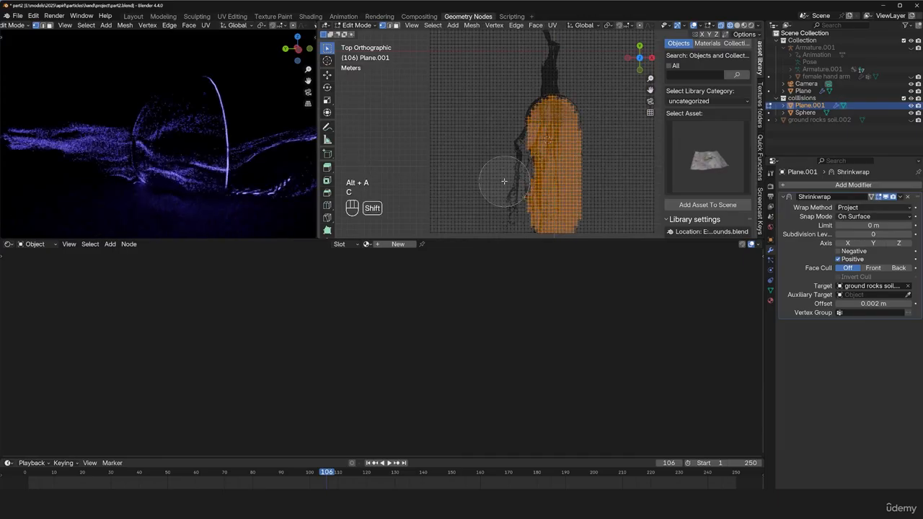
right_click(497, 173)
Create a vertex group named remove on the collision plane and assign the selected vertices to it
middle_drag(562, 122, 584, 75)
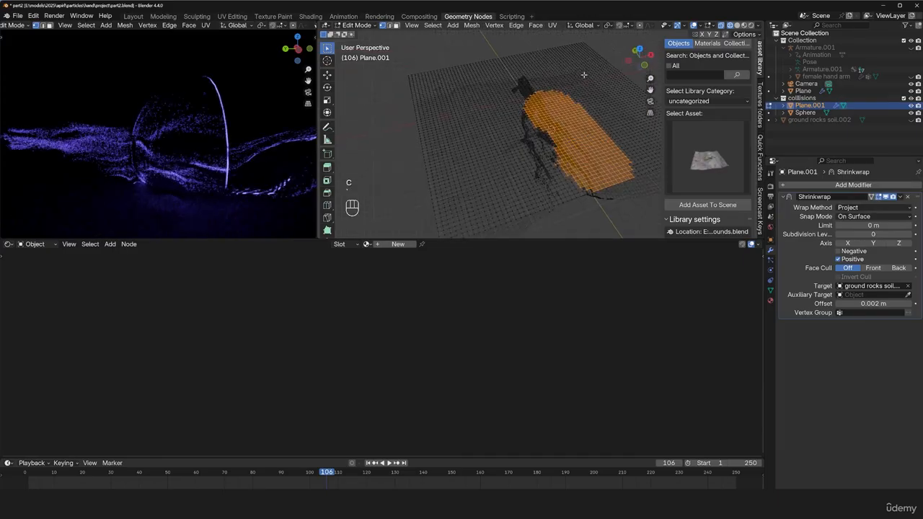
click(771, 290)
click(914, 209)
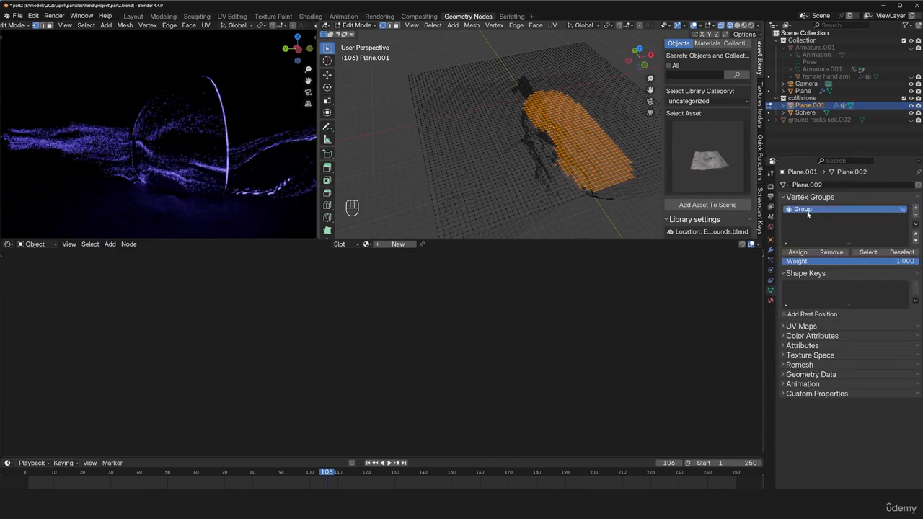
text(remove)
click(798, 251)
Return the collision plane to Object Mode with solid shading and exclude the collisions collection from the view layer
key(Tab)
key(Tab)
key(z)
key(grave)
key(grave)
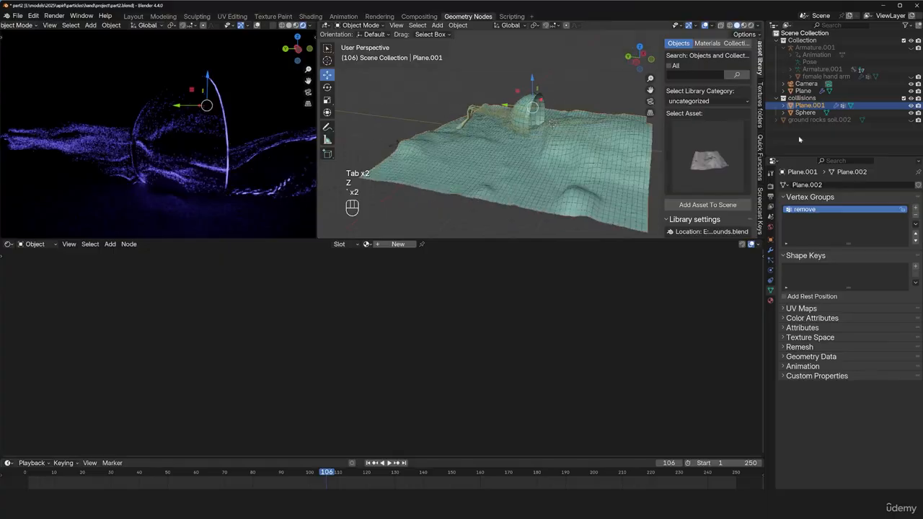
click(904, 99)
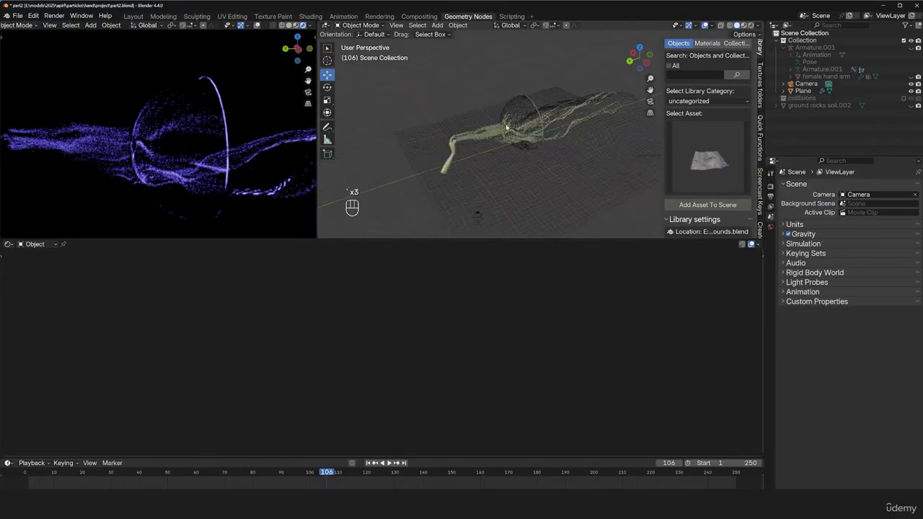
Select the particle object and preview the collision collection's Realize Instances output with the Viewer, leaving room for another node
click(507, 127)
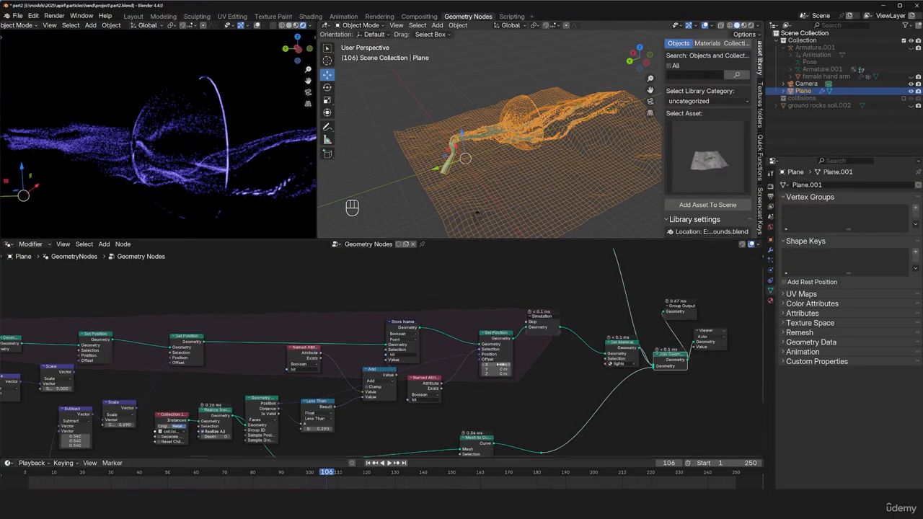
middle_drag(229, 412, 370, 299)
drag(342, 346, 302, 409)
middle_drag(302, 409, 316, 352)
ctrl+shift+click(356, 339)
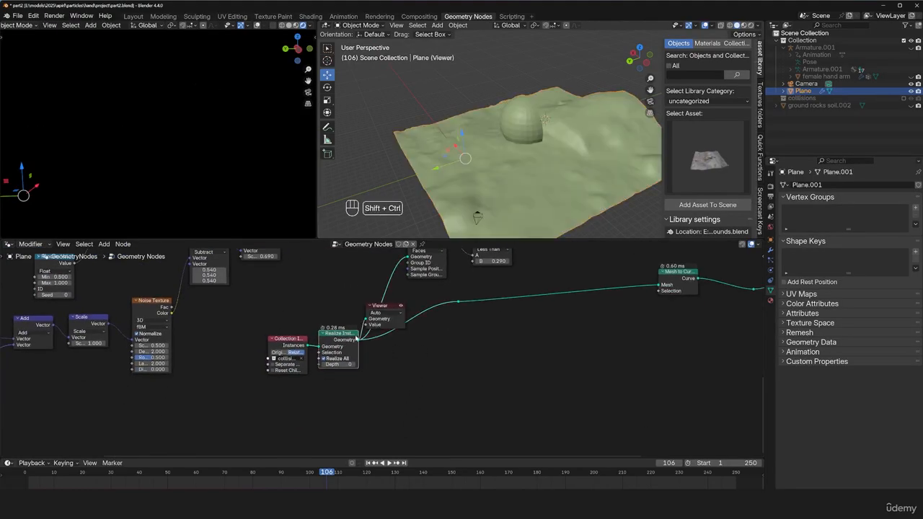
middle_drag(468, 155, 496, 150)
drag(391, 323, 553, 357)
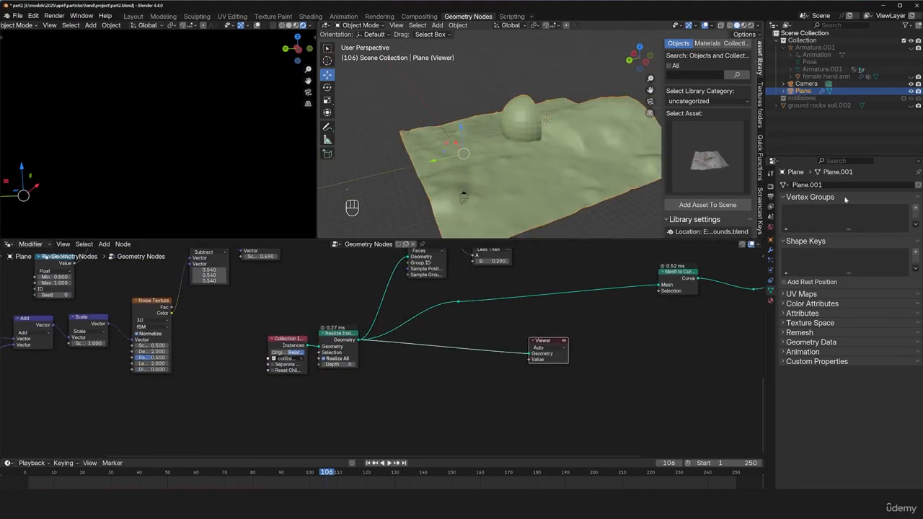
Insert a Delete Geometry node between Realize Instances and the Viewer
key(shift+a)
text(de)
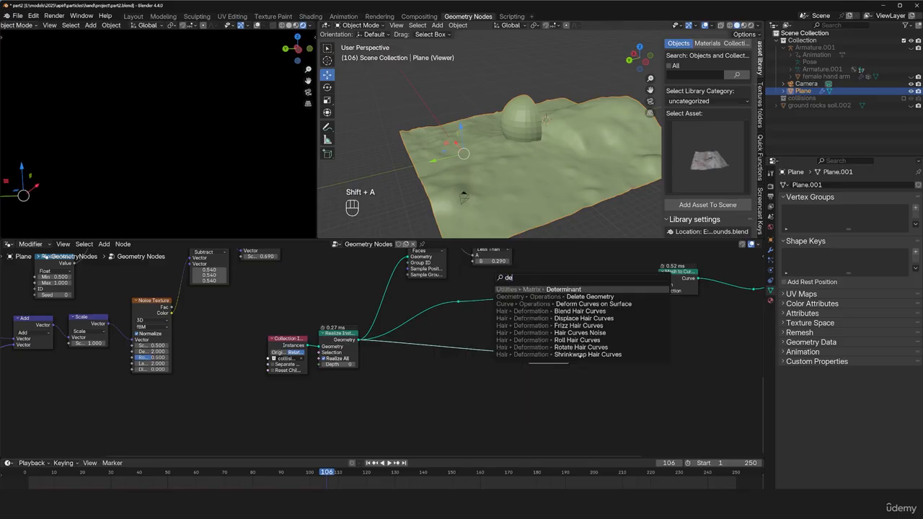
click(590, 296)
drag(395, 306, 478, 323)
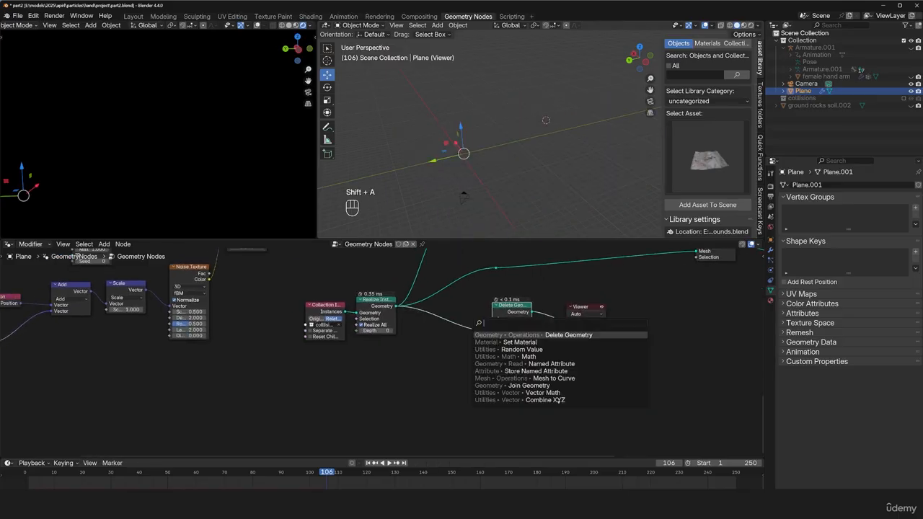
Add a Named Attribute node set to remove and use it as the Delete Geometry selection
text(named)
key(Return)
click(410, 366)
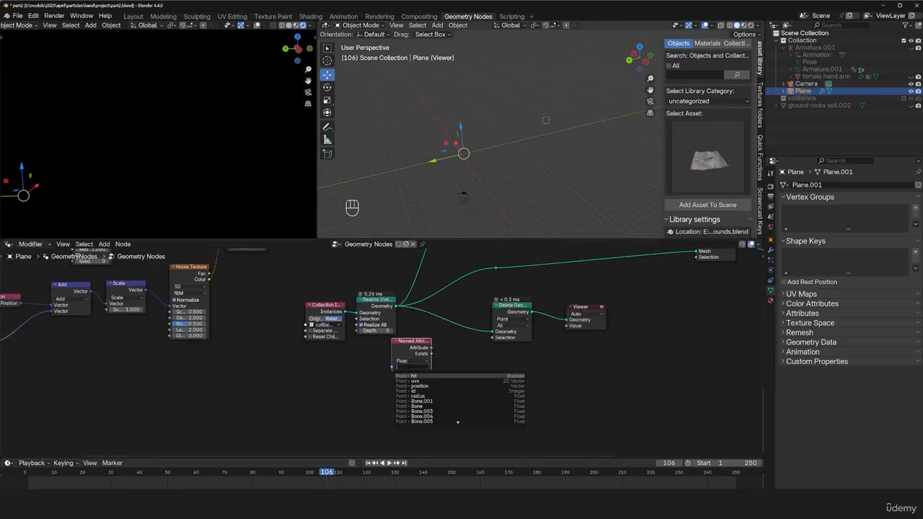
text(re)
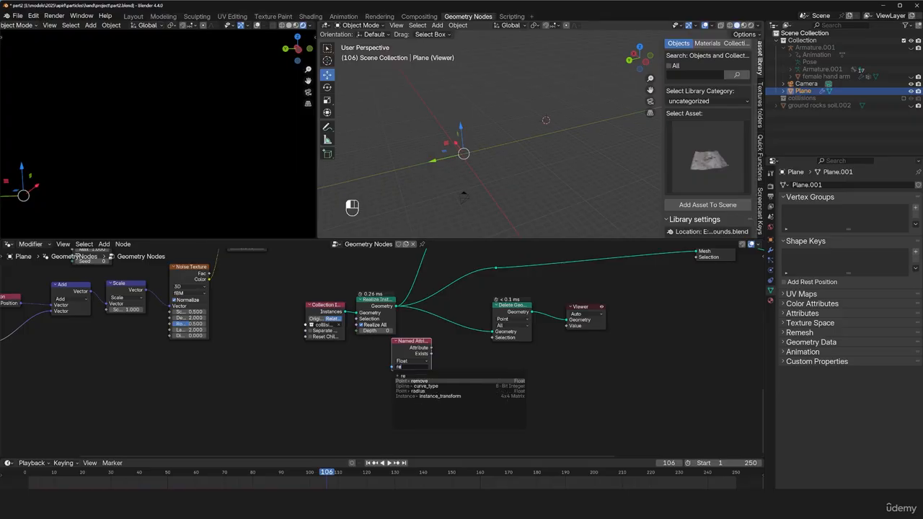
key(Return)
middle_drag(505, 144, 570, 152)
scroll(589, 317, down, 3)
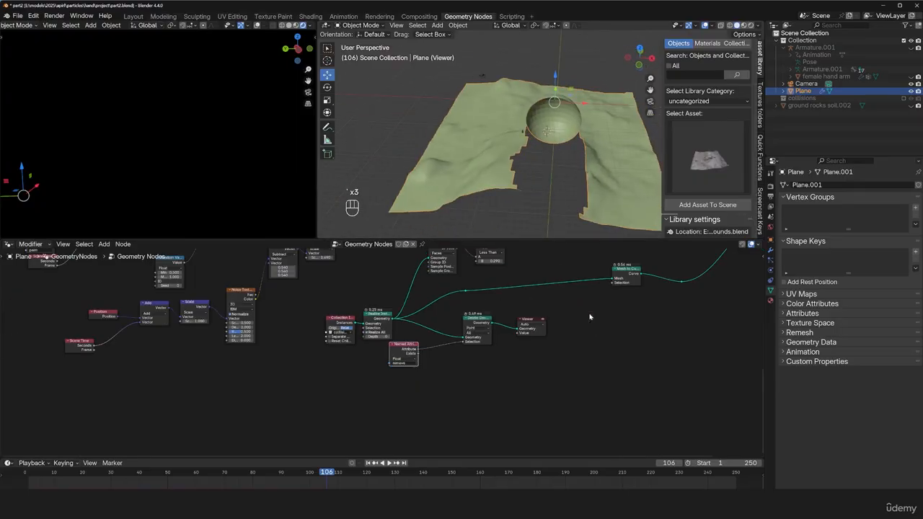
Feed the Delete Geometry output into the Geometry Proximity and Mesh to Curve branches, and replay the simulation from the first frame
middle_drag(590, 317, 501, 366)
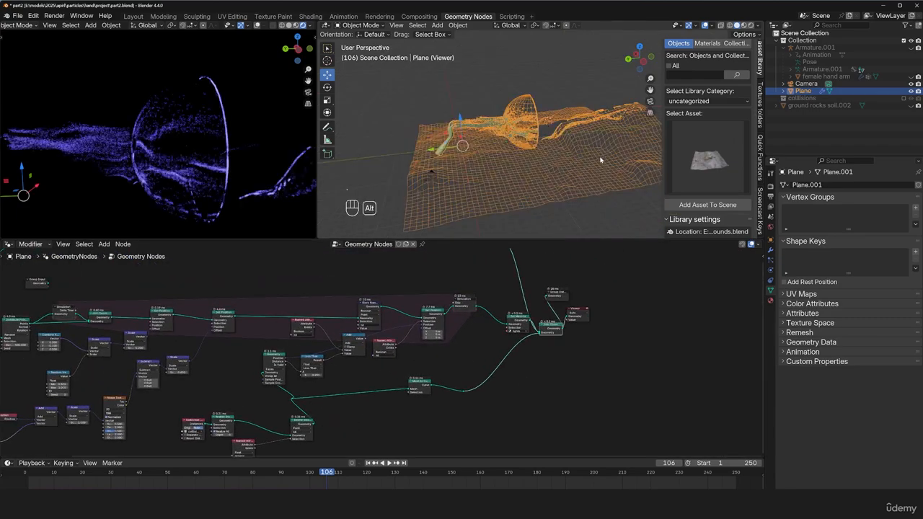
key(alt+a)
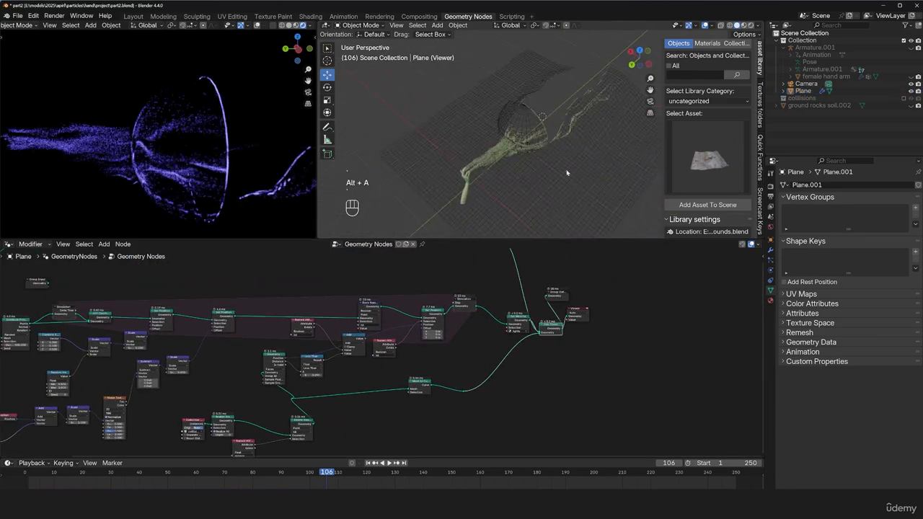
key(shift+Left)
key(space)
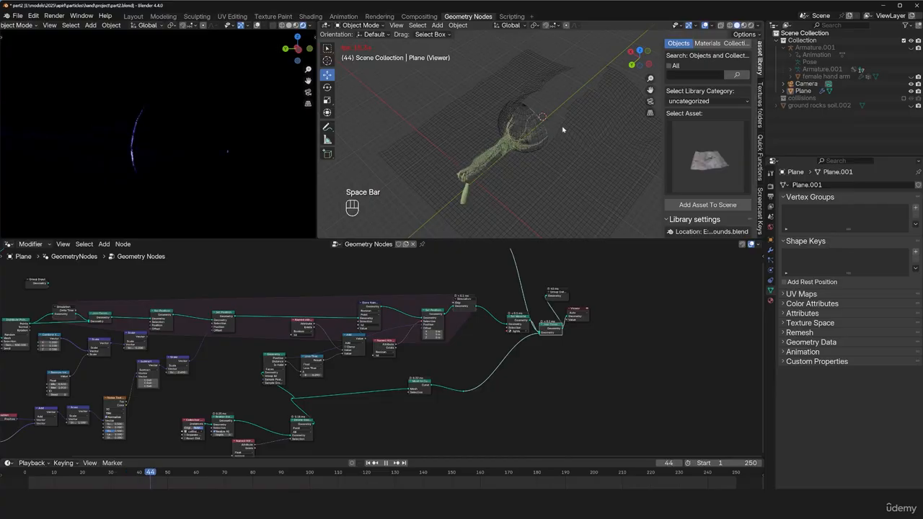
middle_drag(564, 130, 522, 111)
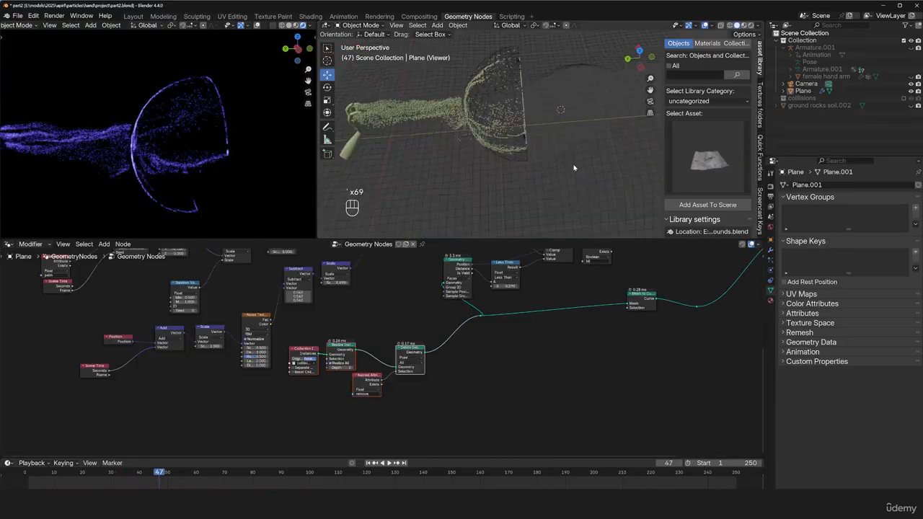
Set the Delete Geometry domain to Face and replay the simulation to inspect the particles around the ground opening
scroll(405, 350, up, 2)
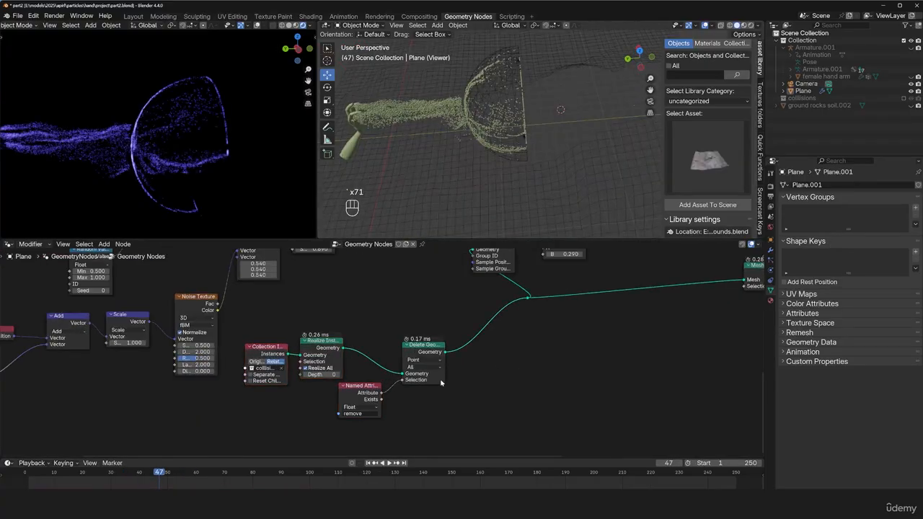
click(416, 388)
click(621, 145)
key(space)
middle_drag(620, 145, 612, 112)
key(space)
middle_drag(583, 175, 575, 181)
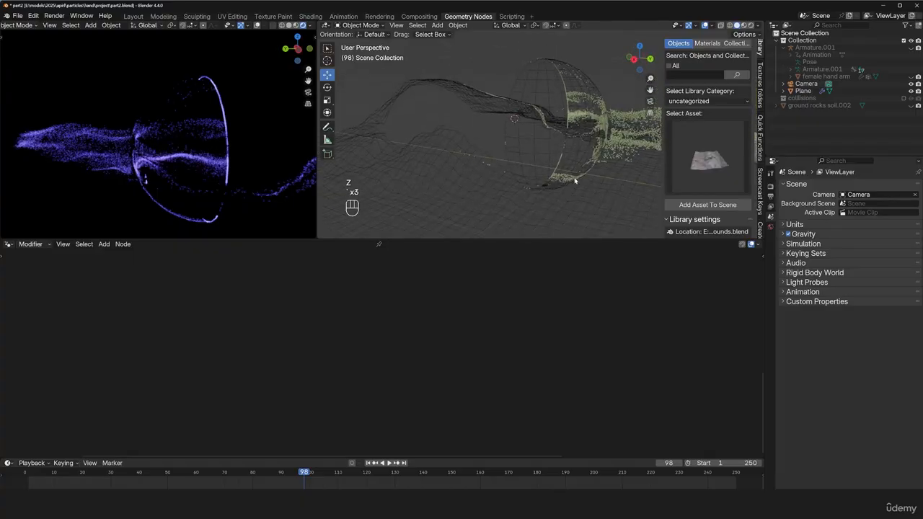
middle_drag(513, 185, 583, 156)
click(583, 156)
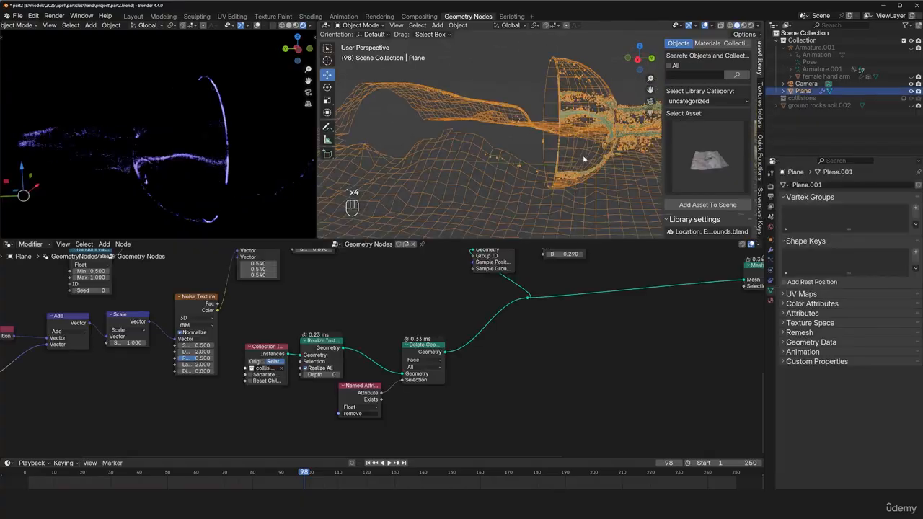
Enable the collisions collection and, from the front view with X-ray, delete the faces in the lower part of the sphere
key(KP_1)
key(Tab)
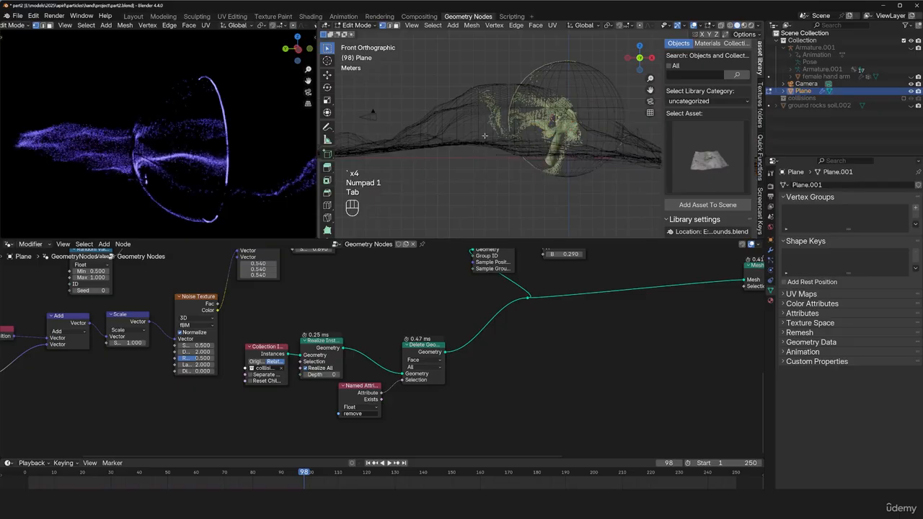
key(3)
key(Tab)
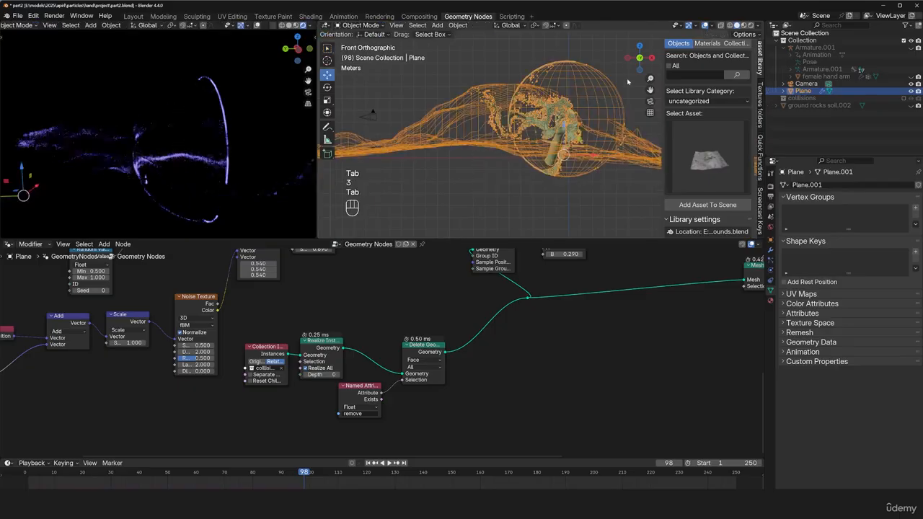
click(905, 99)
click(589, 91)
key(Tab)
key(alt+z)
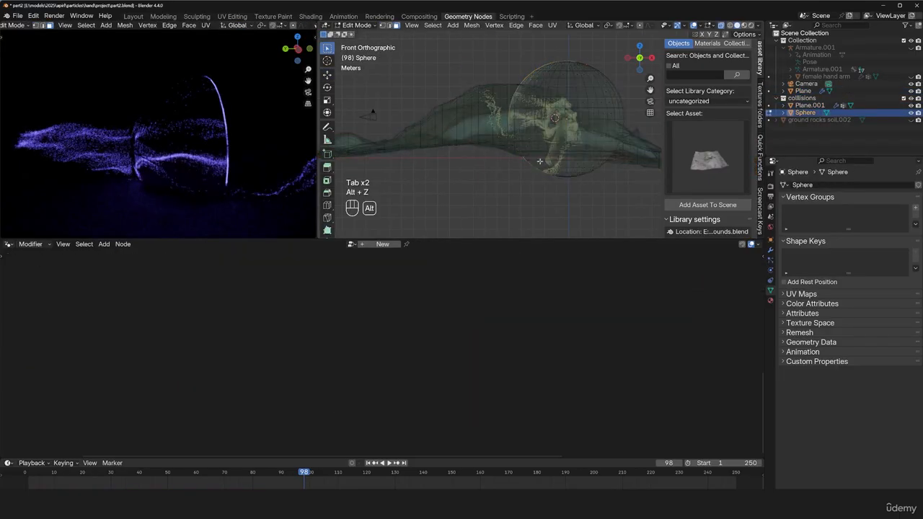
drag(496, 155, 643, 195)
key(x)
key(Tab)
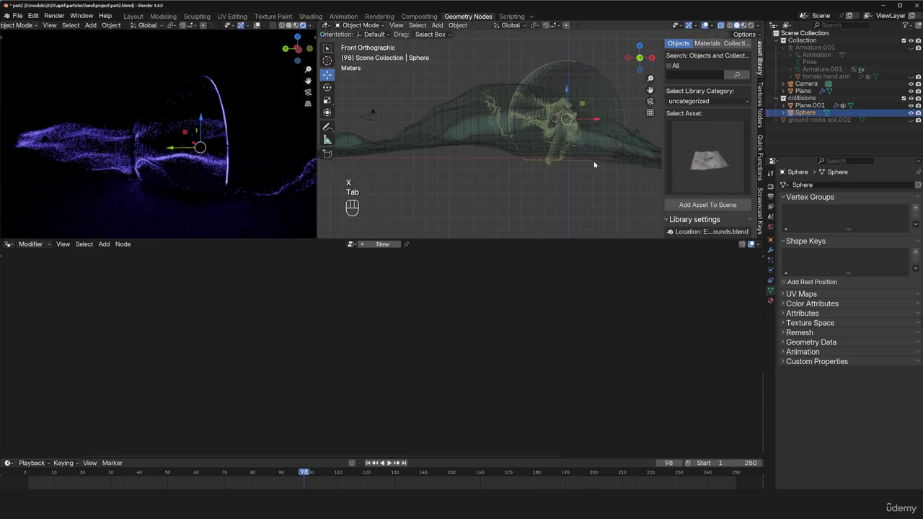
Hide the collisions collection again, replay the simulation, stop at frame 50 and unhide the ground rocks soil.002 object
key(z)
middle_drag(638, 166, 527, 171)
key(alt+a)
key(space)
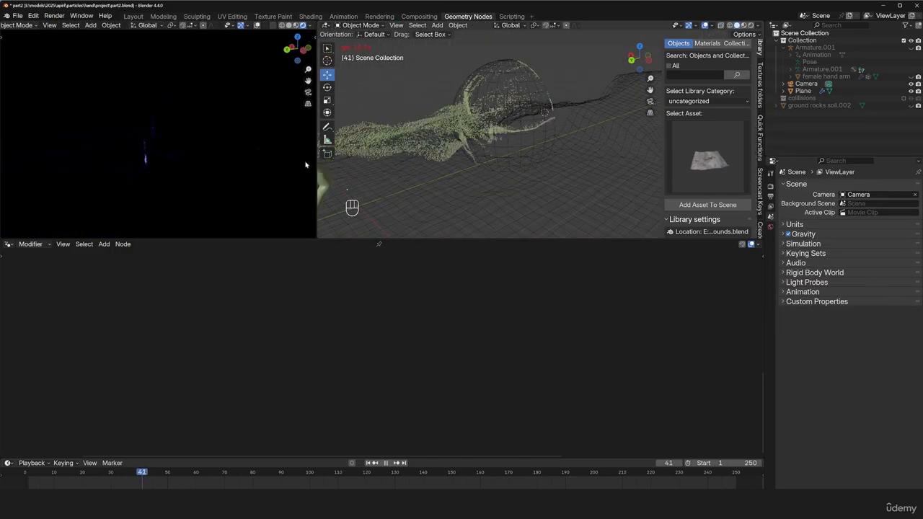
key(space)
key(space)
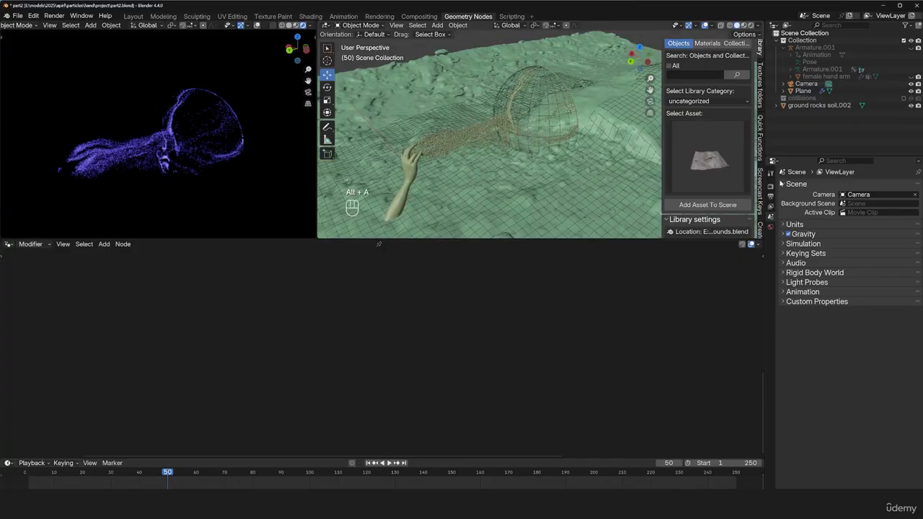
Open the render settings to check the render engine options and inspect the glowing particles up close
click(771, 186)
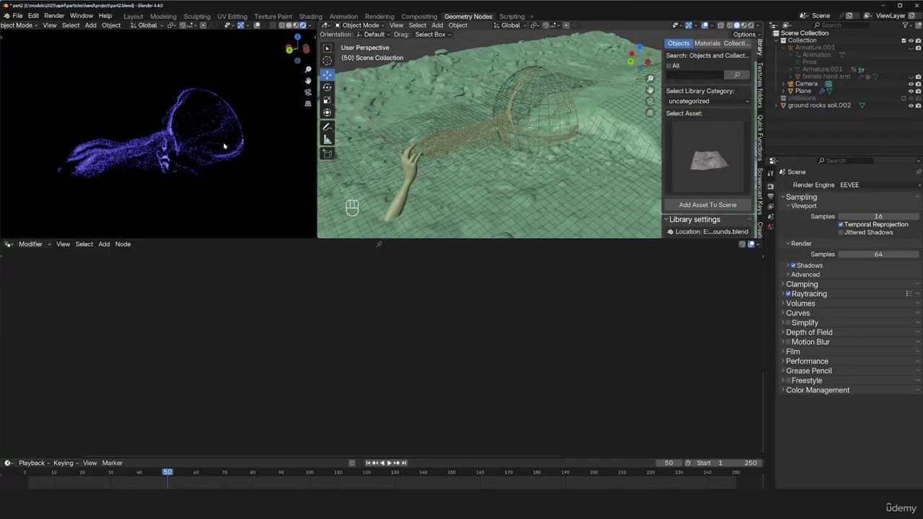
middle_drag(161, 153, 178, 149)
middle_drag(205, 166, 129, 179)
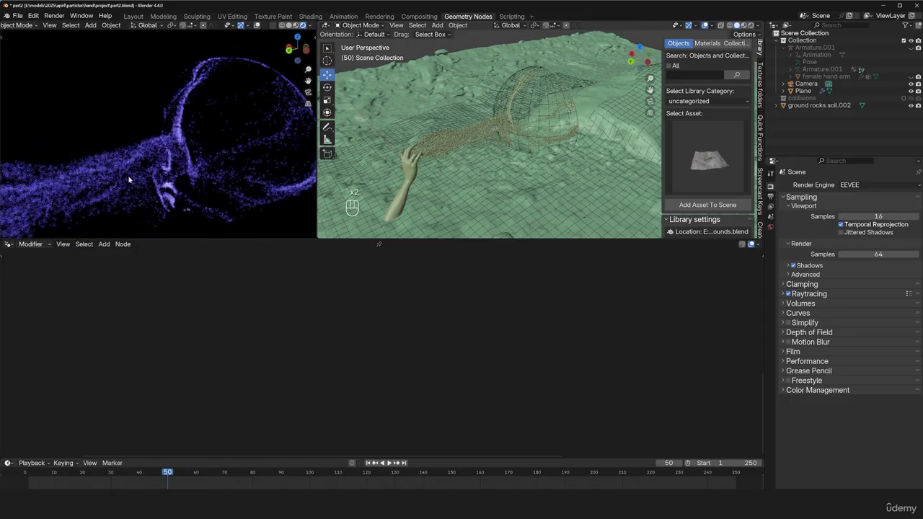
click(866, 184)
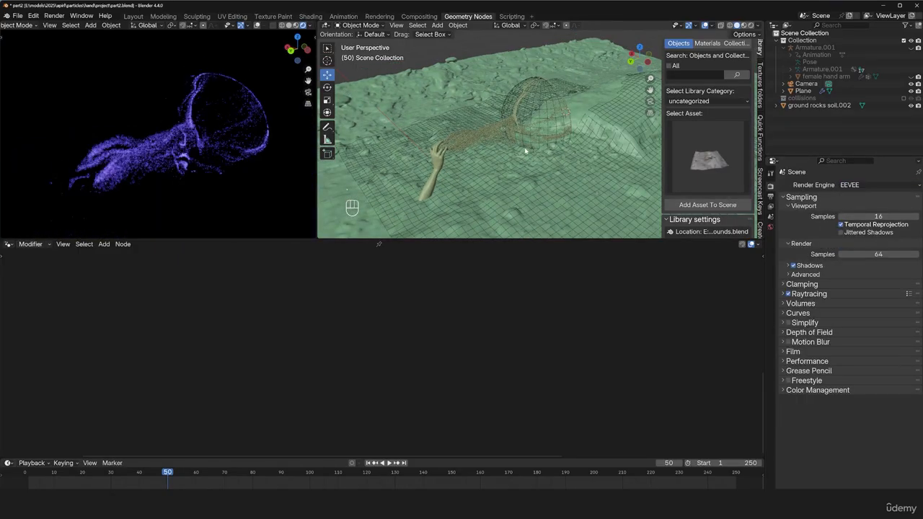
Add an area light to the scene and move it above the ground near the hand and particles
middle_drag(526, 148, 532, 107)
click(530, 106)
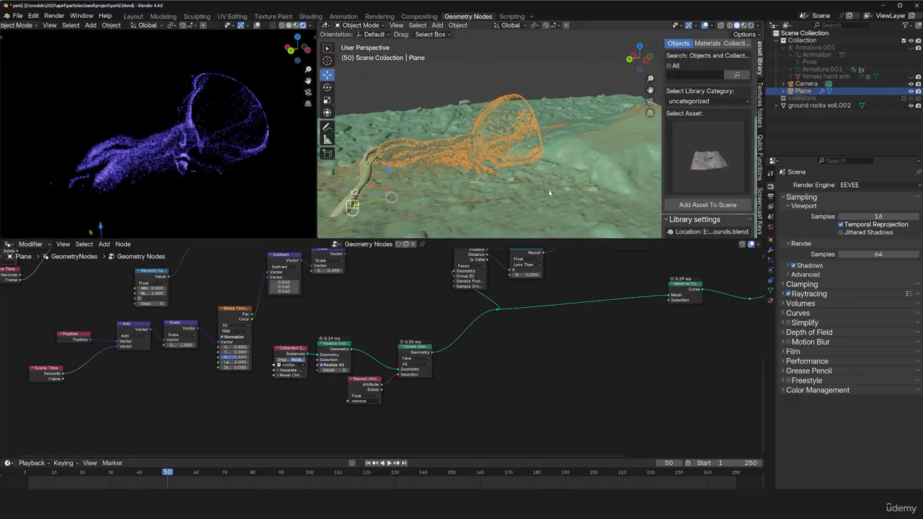
key(alt+a)
key(shift+a)
mouse_move(526, 206)
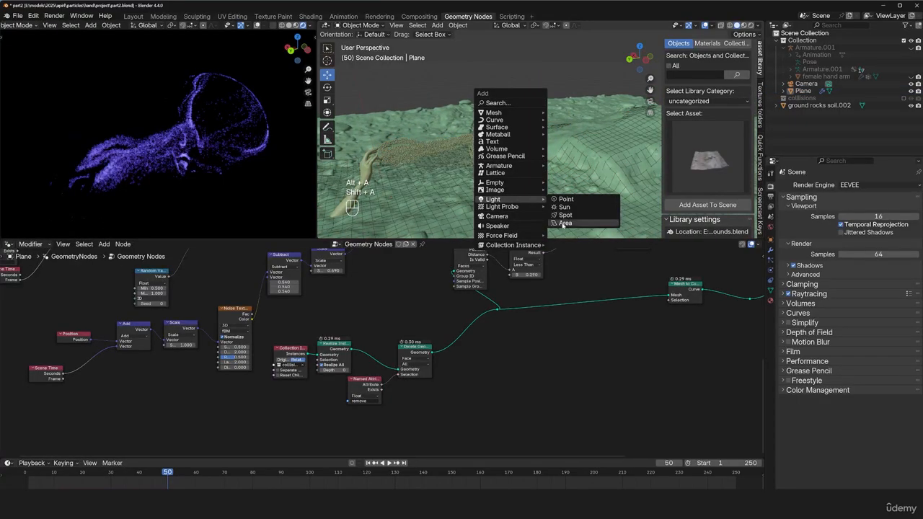
click(570, 225)
key(g)
click(495, 120)
Rotate the area light -90 degrees about the X axis and scale it up
text(rx90-)
click(496, 39)
key(s)
click(569, 78)
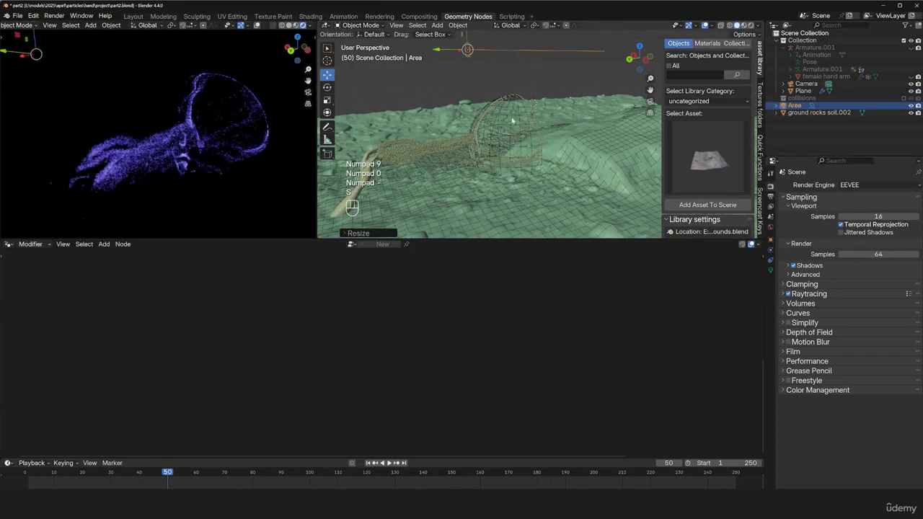
scroll(461, 166, down, 2)
shift+middle_drag(403, 180, 444, 145)
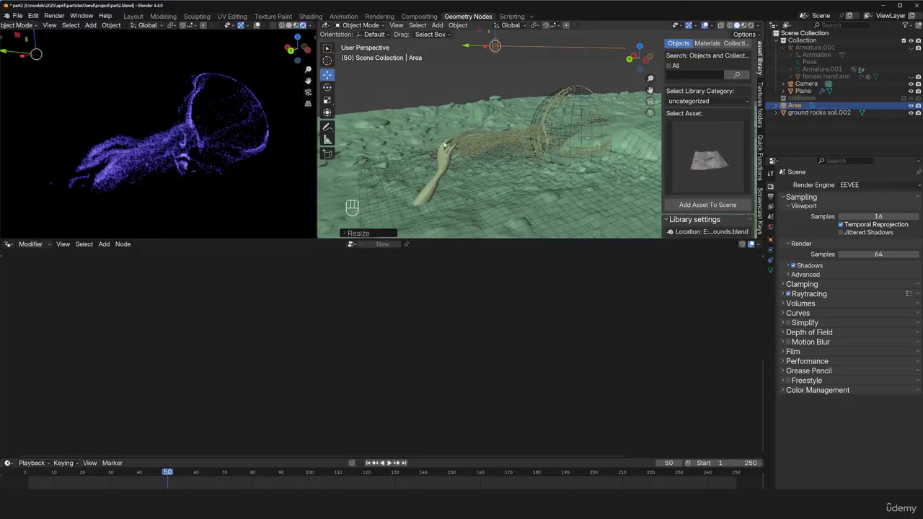
click(328, 127)
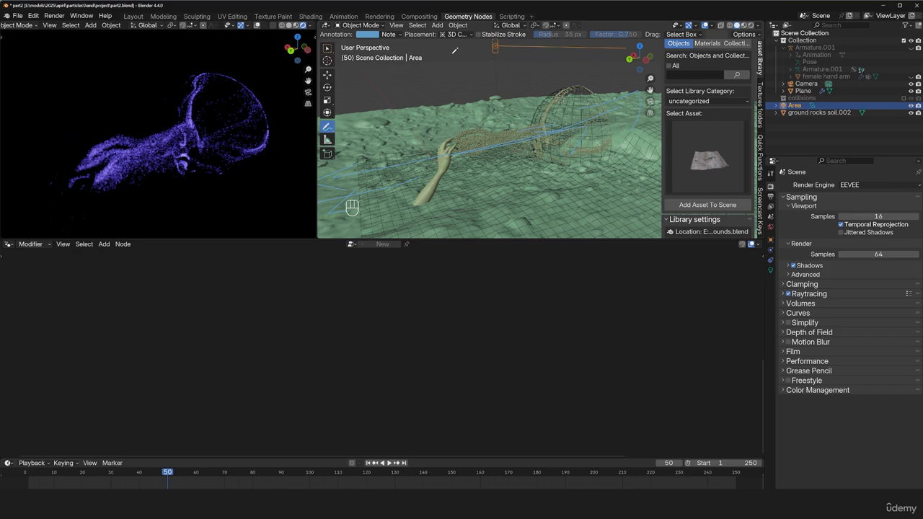
click(328, 75)
middle_drag(498, 65, 506, 59)
Move the Plane's Join Geometry, Group Output and Viewer nodes farther from the lights Set Material node, and save the file
click(522, 168)
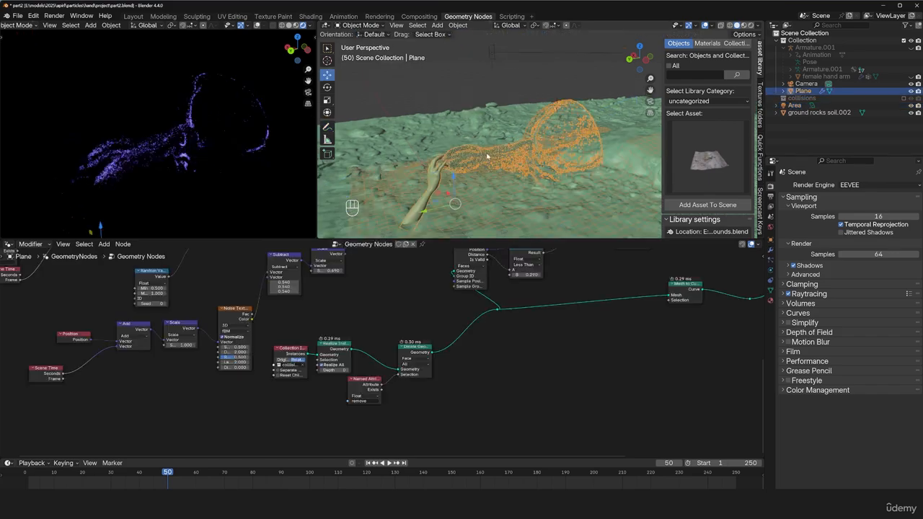
scroll(530, 333, up, 4)
scroll(416, 354, up, 3)
middle_drag(415, 353, 306, 354)
scroll(450, 357, up, 1)
middle_drag(450, 357, 337, 342)
drag(382, 288, 307, 376)
drag(345, 337, 605, 331)
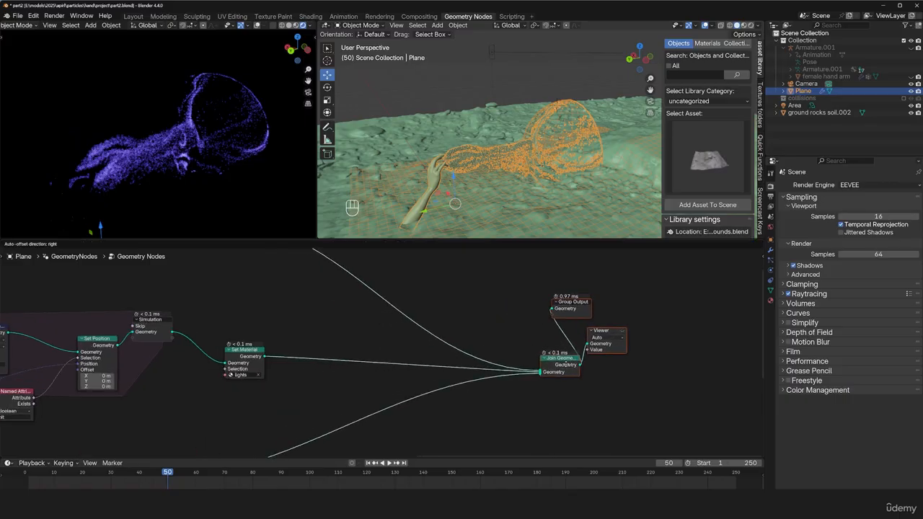
click(327, 340)
middle_drag(328, 339, 329, 360)
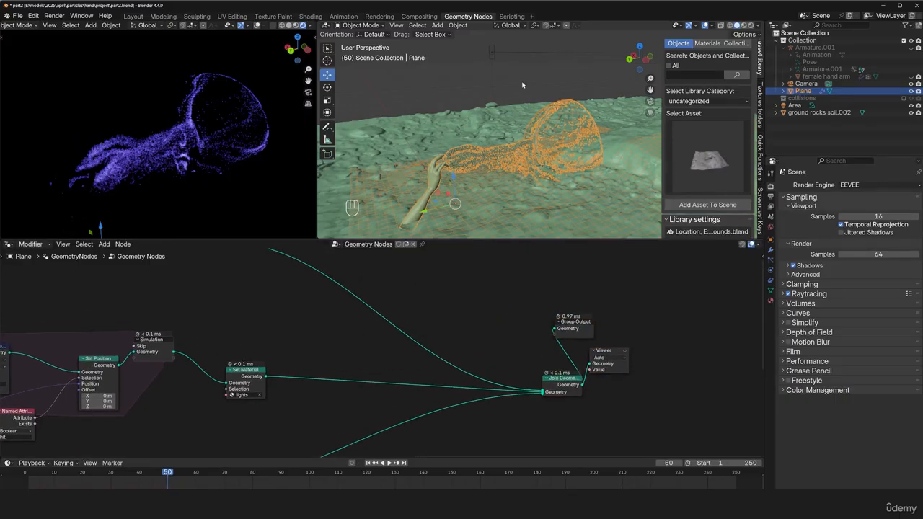
key(ctrl+s)
Add a Delete Geometry node fed by the lights Set Material output and preview its result with the Viewer
alt+drag(523, 85, 541, 163)
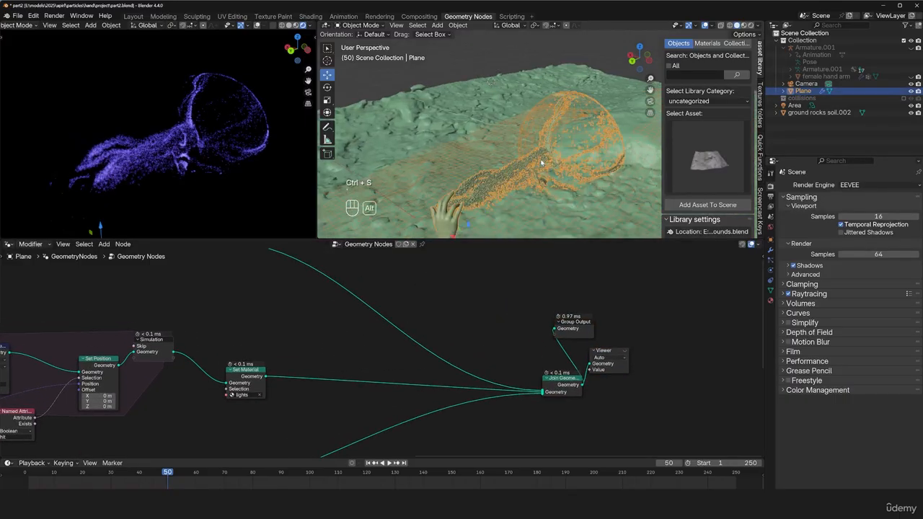
key(alt+a)
middle_drag(541, 163, 509, 145)
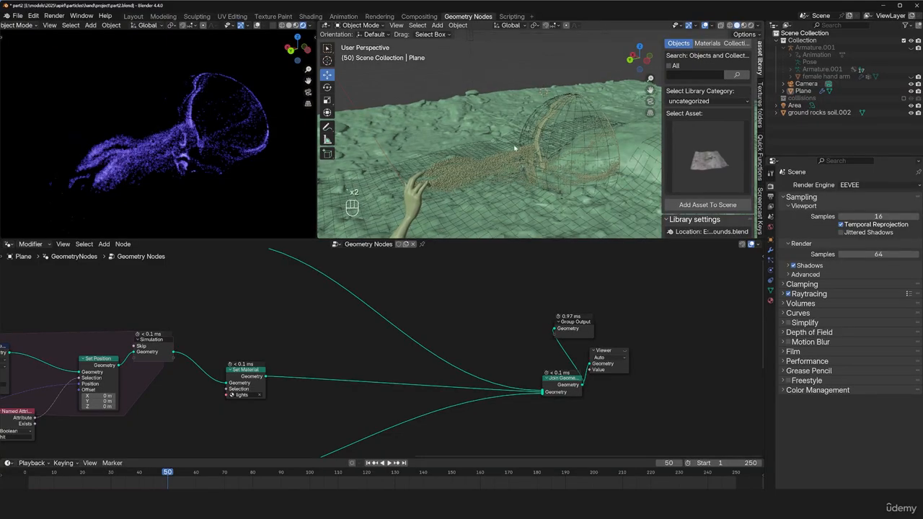
scroll(474, 274, up, 1)
scroll(434, 284, down, 1)
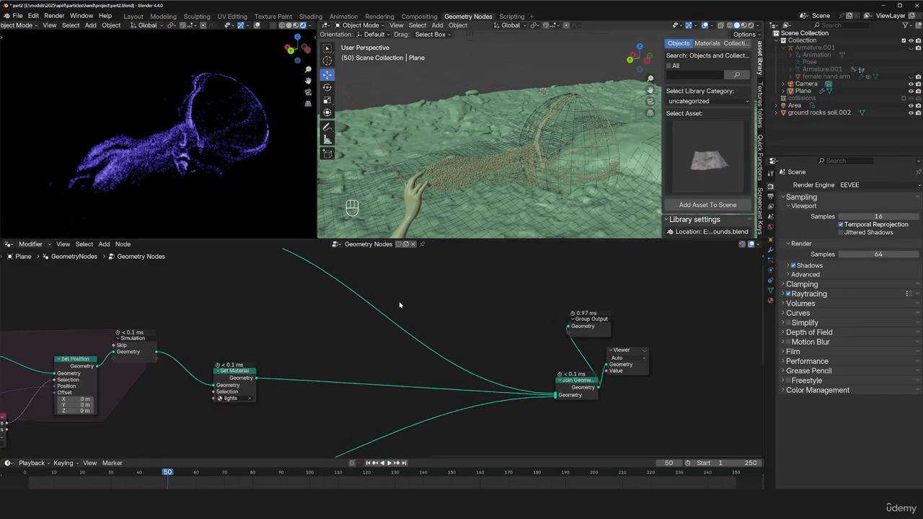
middle_drag(434, 284, 452, 308)
key(shift+a)
text(dele)
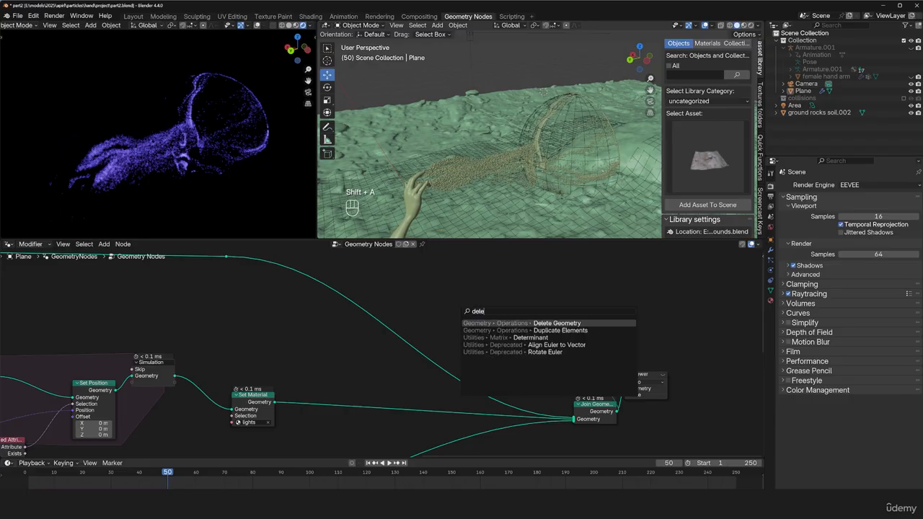
key(Return)
click(460, 297)
drag(275, 402, 452, 325)
ctrl+shift+click(482, 306)
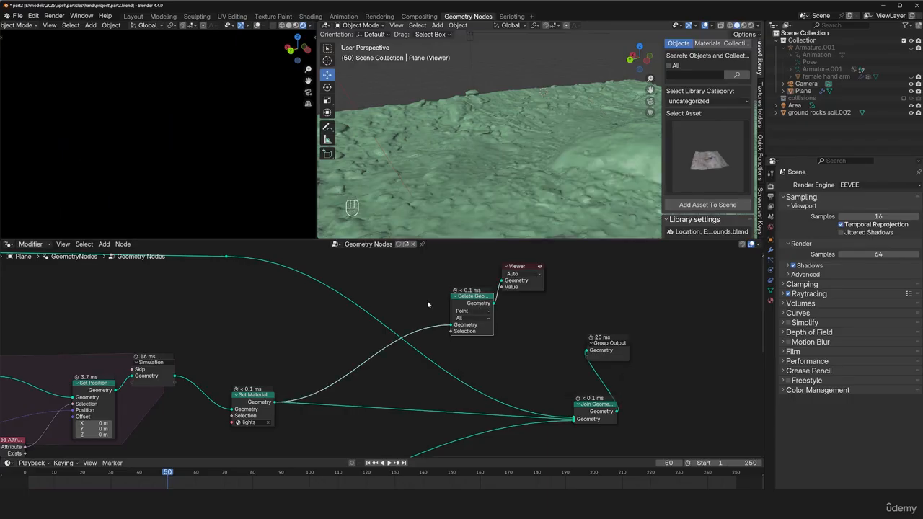
Add a Random Value node set to Boolean and use it as the new Delete Geometry node's selection
key(shift+a)
text(del)
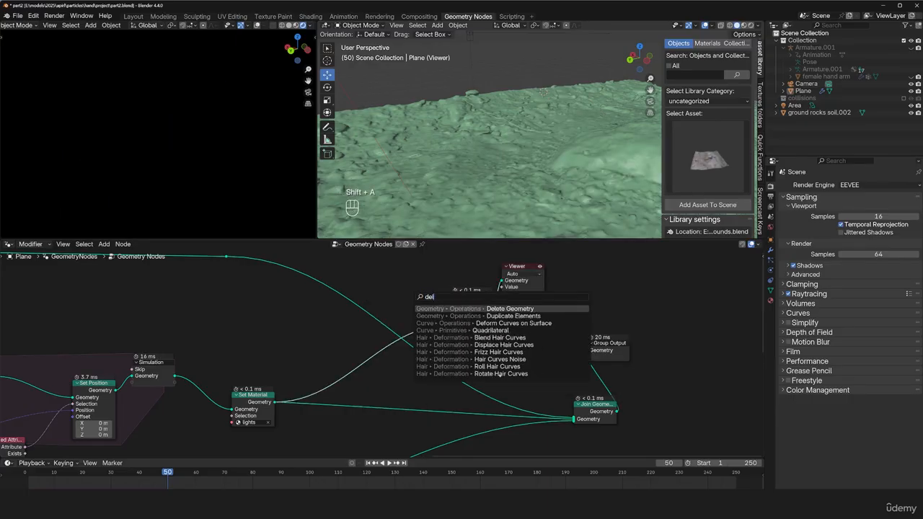
key(BackSpace)
key(BackSpace)
key(BackSpace)
text(rand)
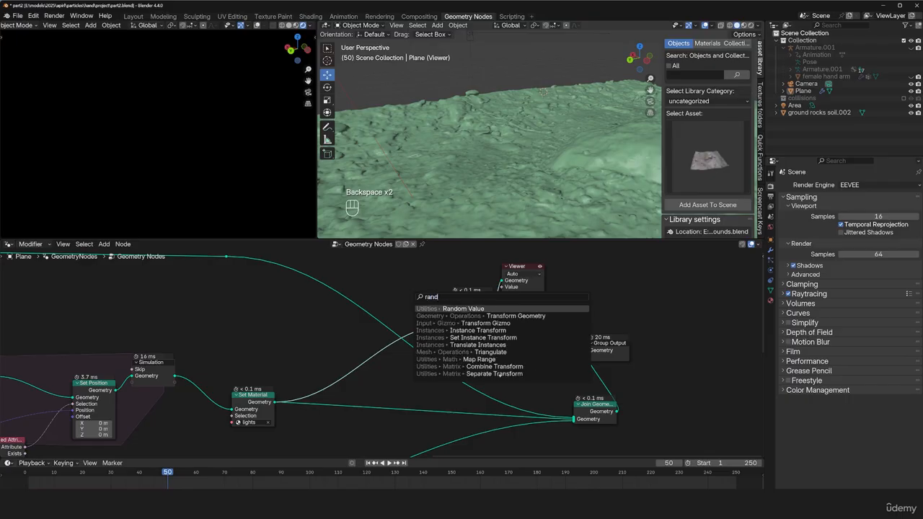
key(Return)
click(312, 322)
click(317, 332)
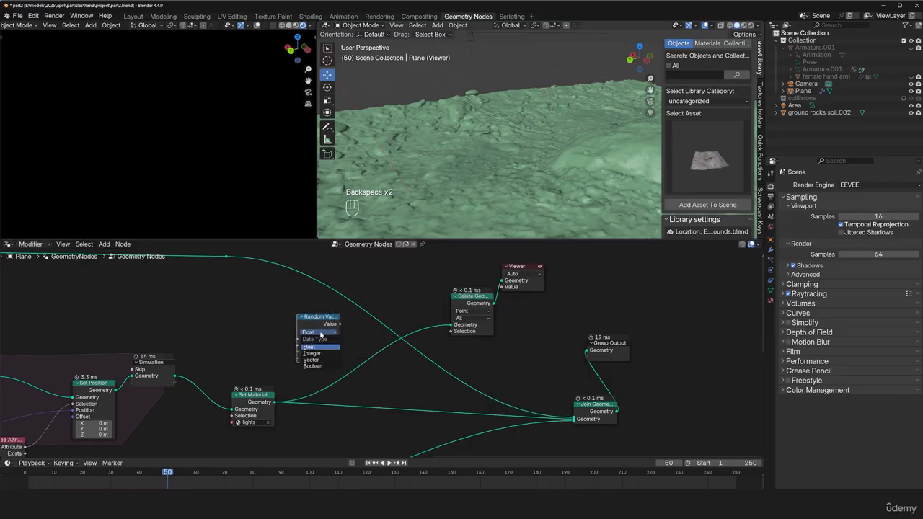
click(313, 366)
drag(339, 324, 453, 331)
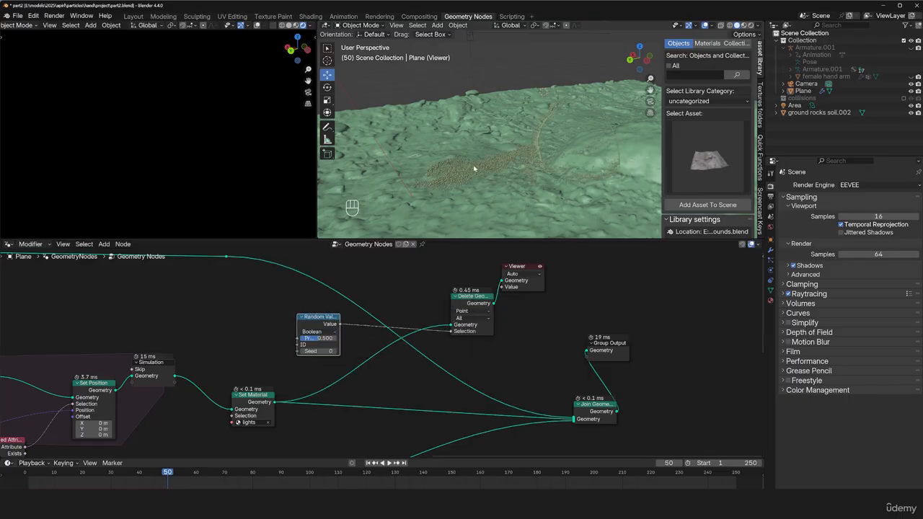
Set the Random Value node's probability to 0.987 and check the point count of the Delete Geometry output
scroll(375, 347, up, 1)
double_click(310, 336)
text(1)
key(Return)
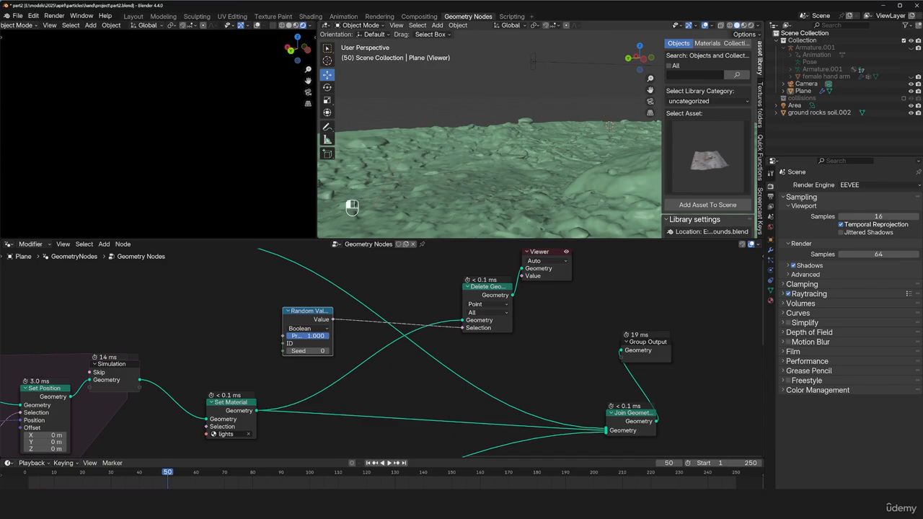
drag(310, 336, 308, 336)
scroll(545, 170, up, 5)
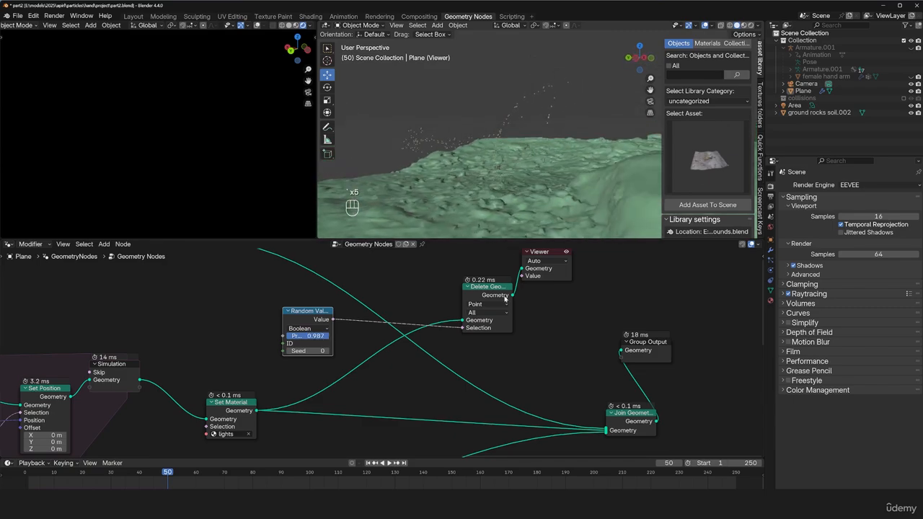
mouse_move(504, 297)
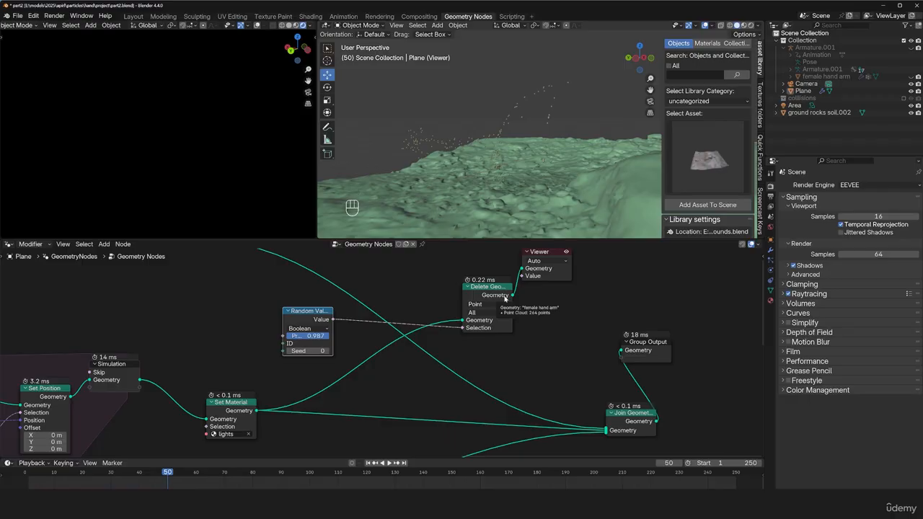
scroll(354, 305, up, 2)
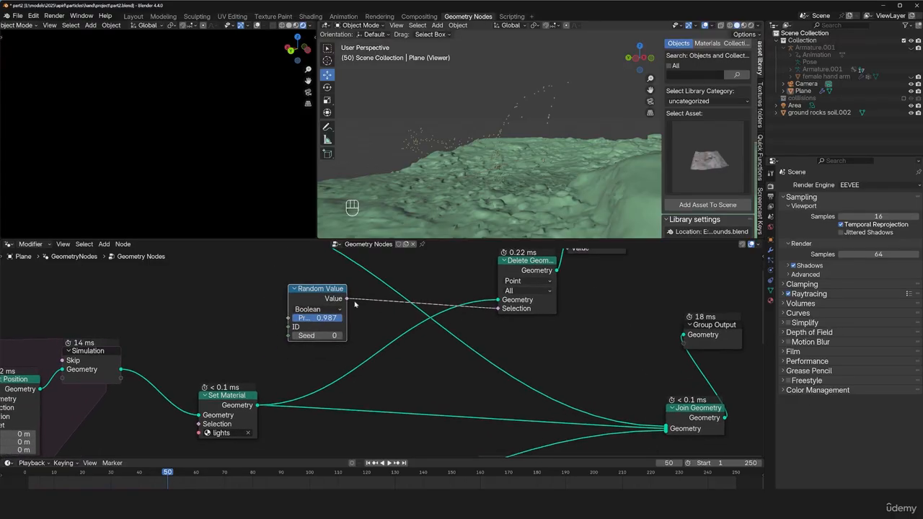
Duplicate the Random Value node and arrange the two nodes one above the other
drag(318, 289, 285, 271)
key(shift+d)
click(295, 325)
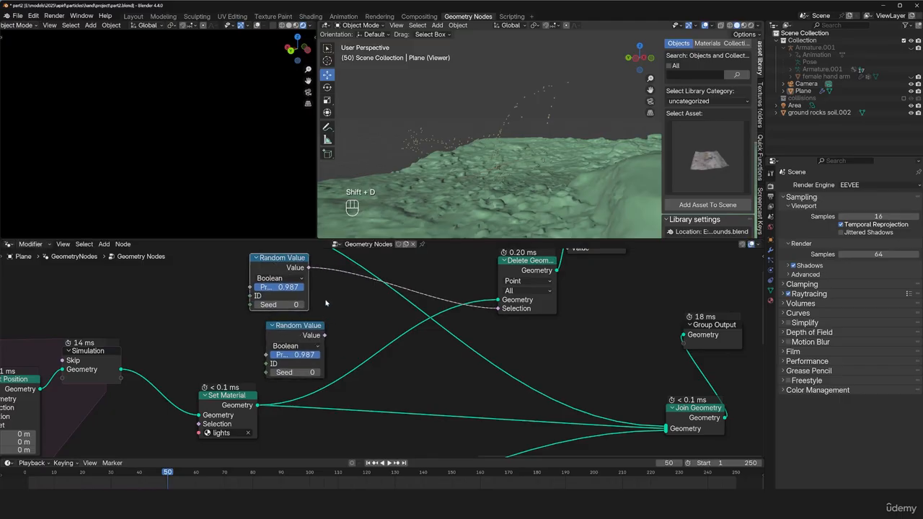
Insert a Boolean Math node set to Or before the Delete Geometry selection, combining both Random Value nodes
middle_drag(518, 300, 547, 347)
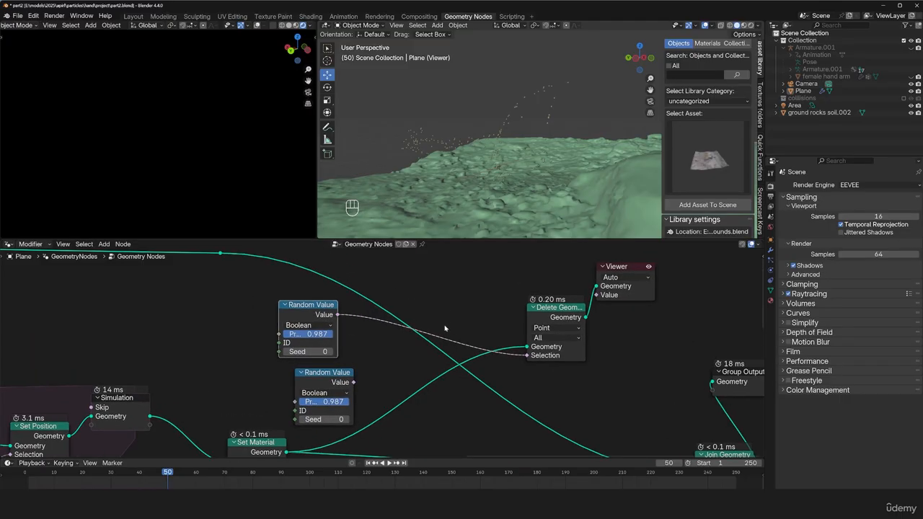
key(shift+a)
text(bol)
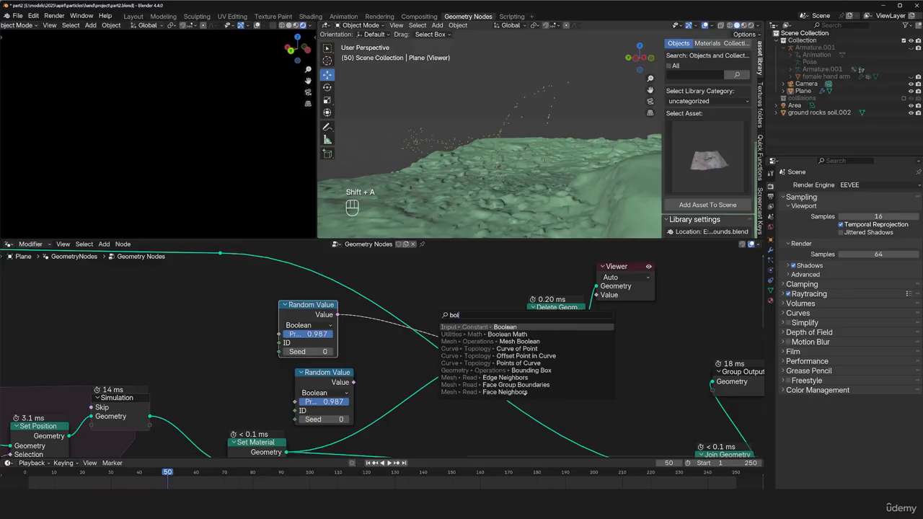
key(Down)
key(Return)
click(445, 338)
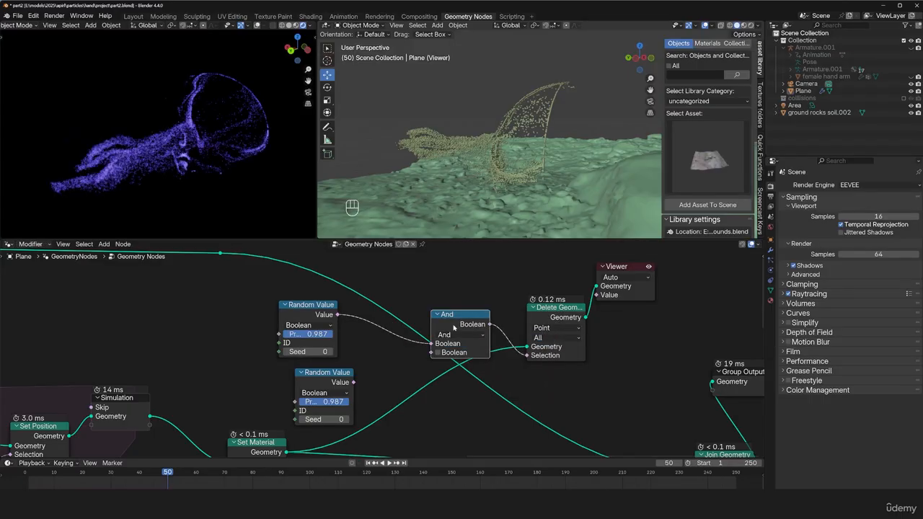
drag(453, 325, 450, 321)
click(449, 332)
click(439, 360)
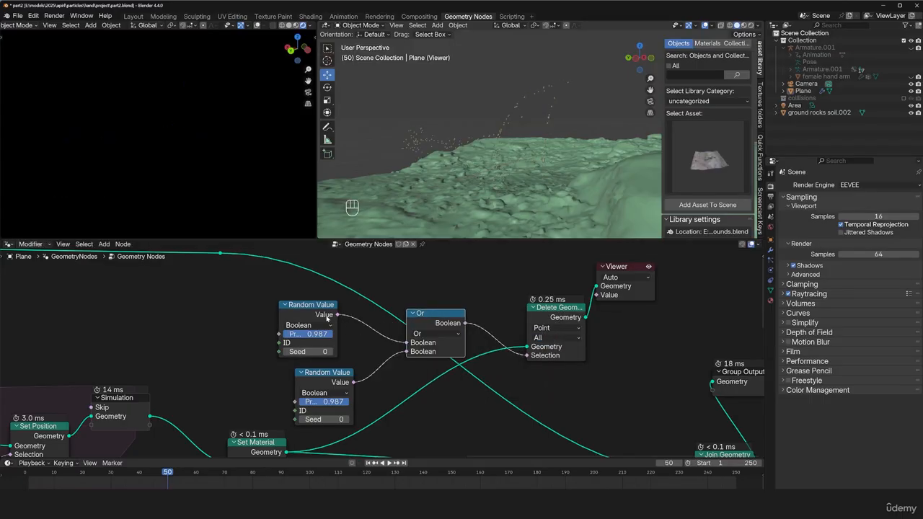
Align the duplicated Random Value node below the first, set its probability to 0.950 and seed to 1, and check the Delete Geometry point count
drag(326, 316, 329, 310)
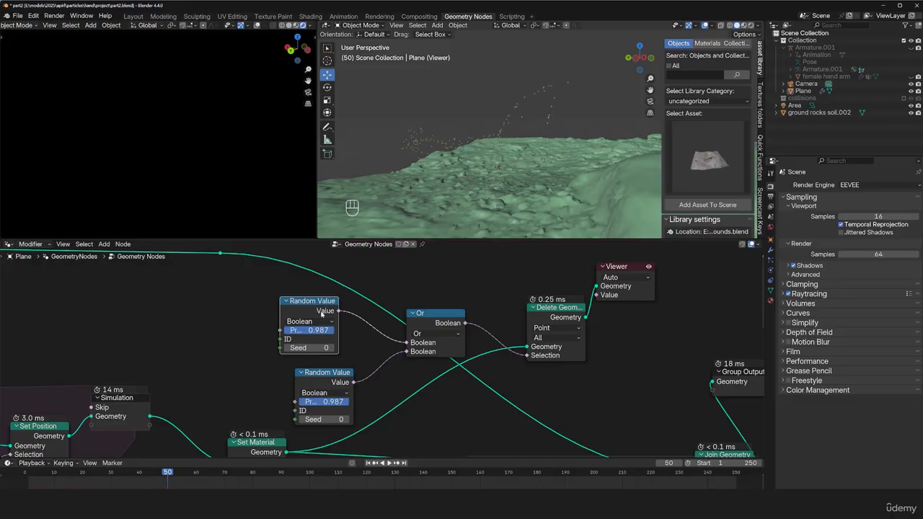
drag(333, 382, 336, 380)
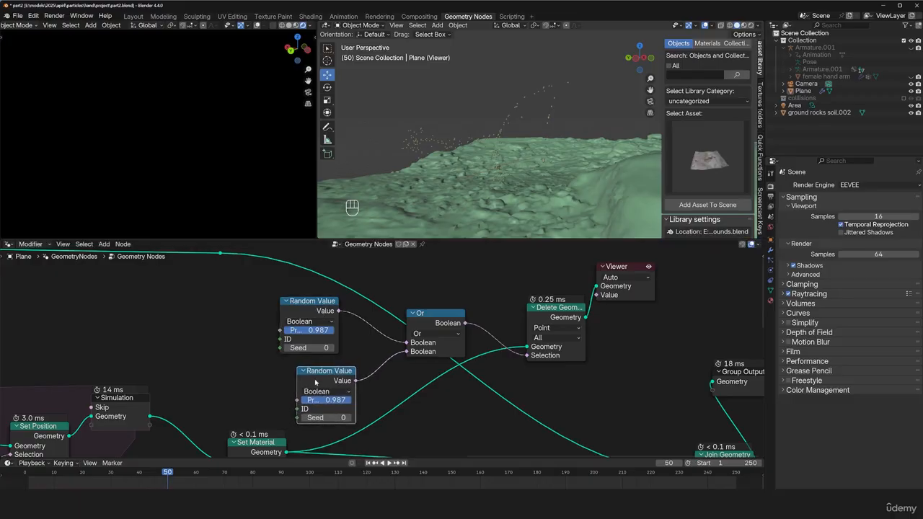
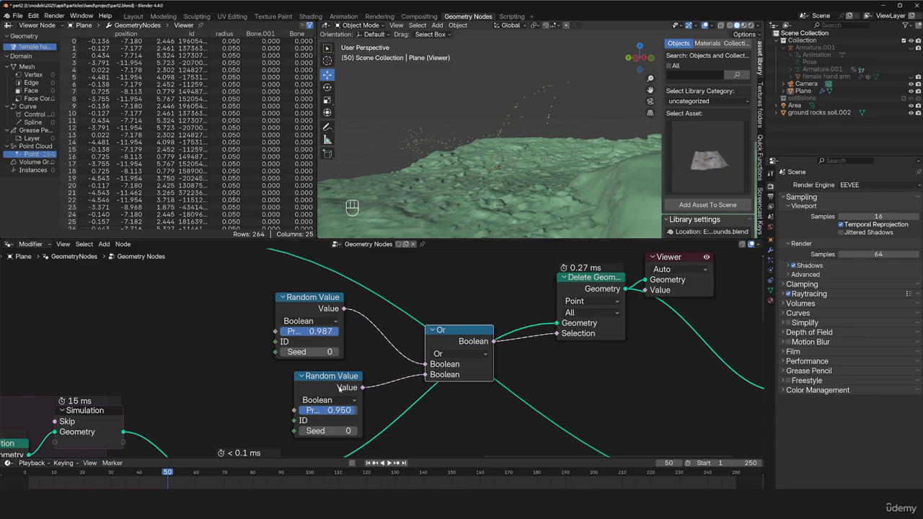
drag(335, 377, 318, 372)
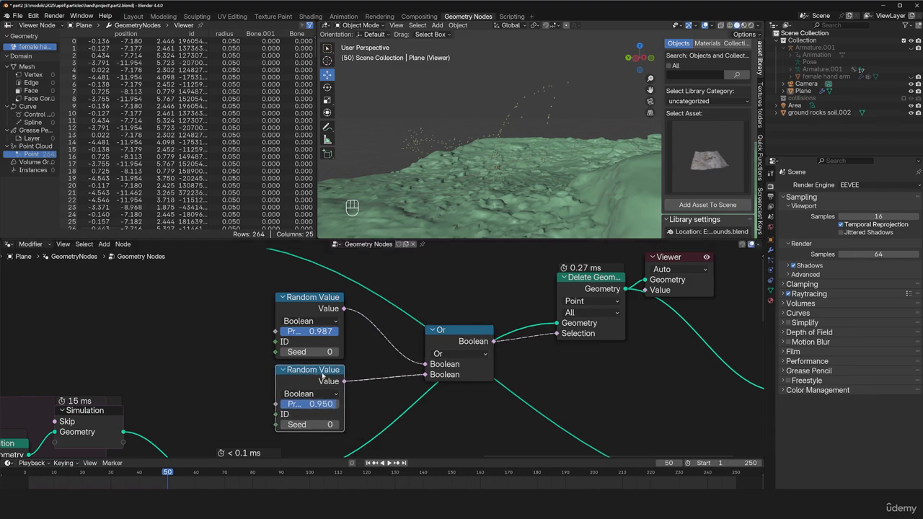
click(336, 425)
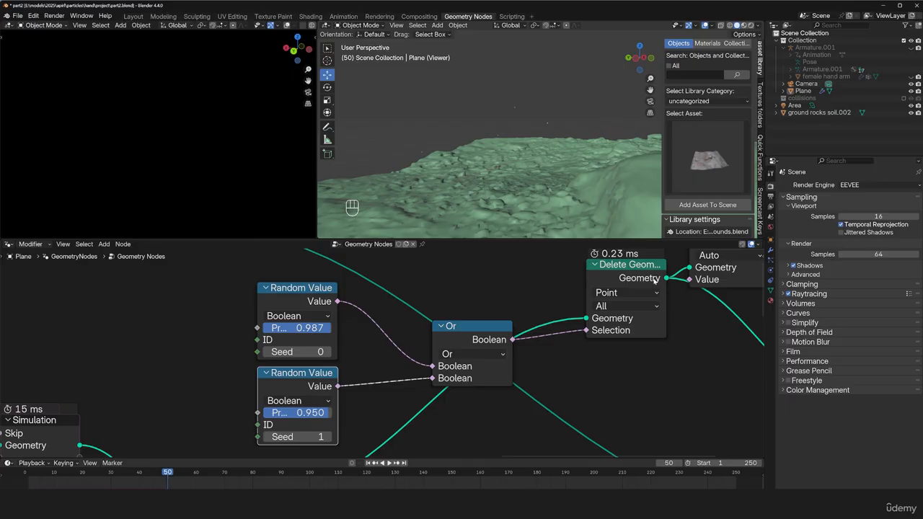
mouse_move(654, 279)
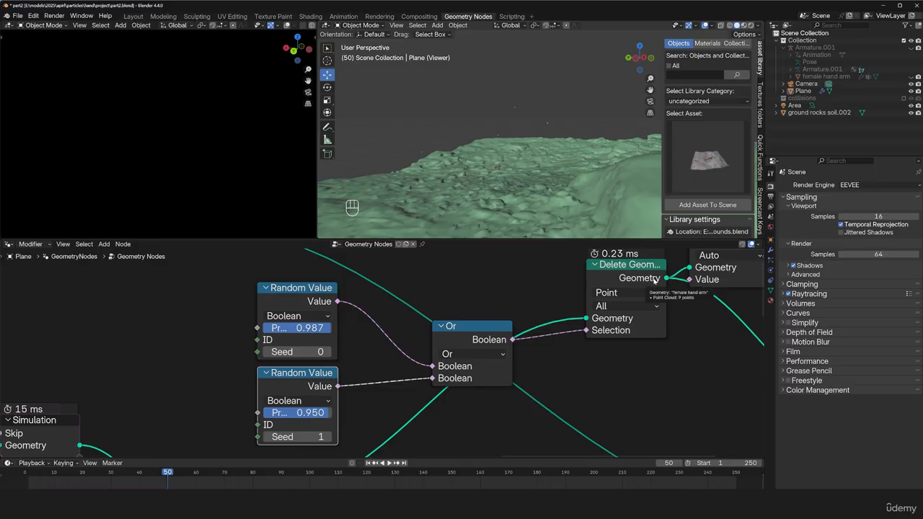
scroll(523, 144, up, 8)
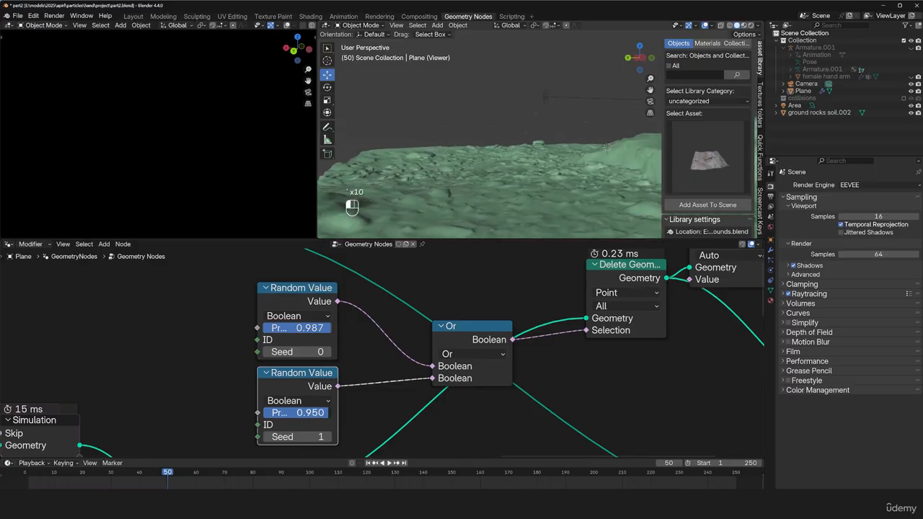
Try a probability of 0.754 on the second Random Value node, check the point count, and restore 0.950
drag(329, 413, 315, 413)
mouse_move(658, 279)
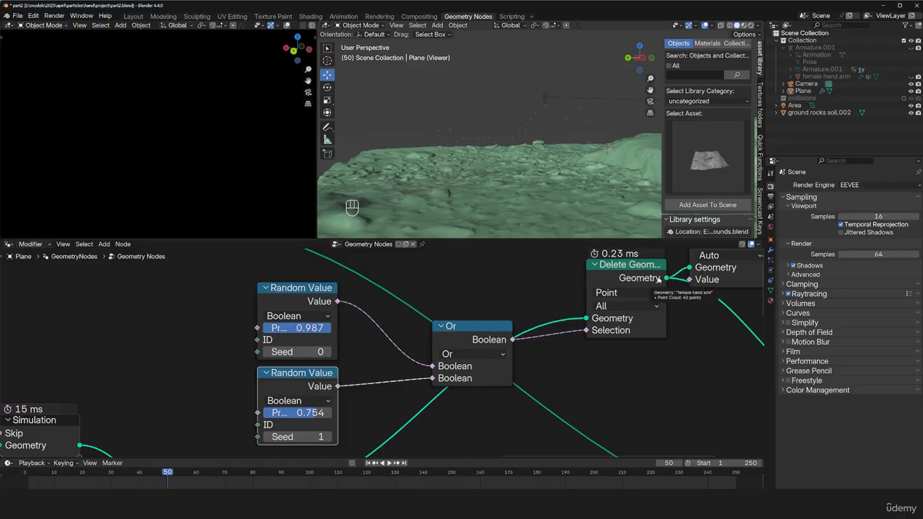
drag(314, 413, 331, 413)
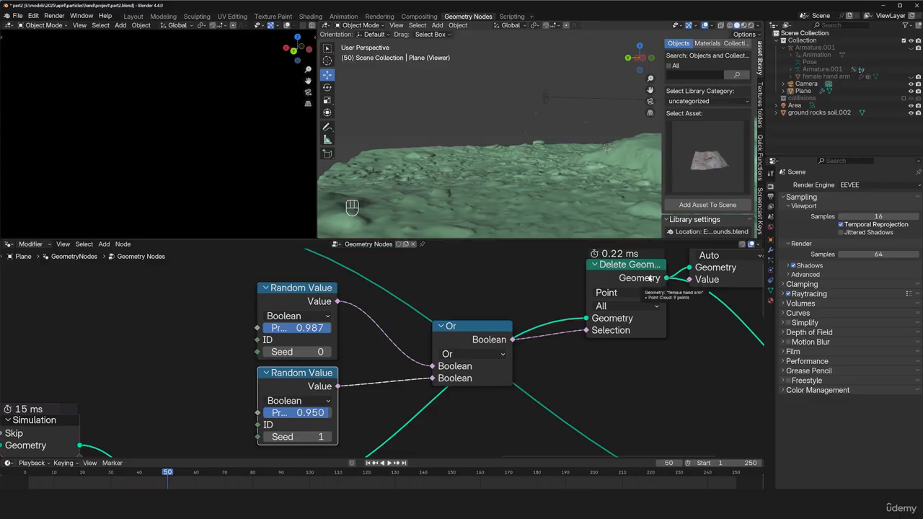
Make room beside the Viewer and Group Output nodes and insert an Instance on Points node between Delete Geometry and Group Output
scroll(697, 371, down, 2)
middle_drag(701, 379, 563, 374)
drag(599, 375, 668, 372)
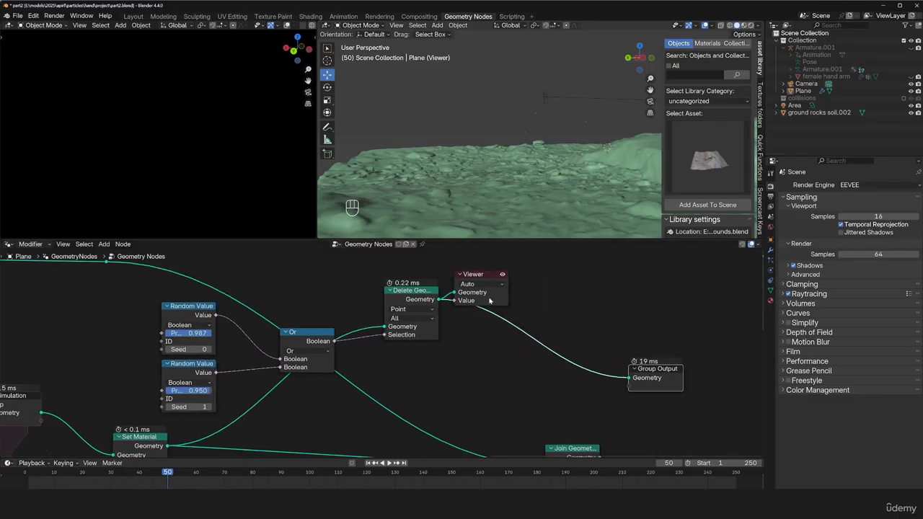
drag(489, 300, 662, 290)
key(shift+a)
text(on)
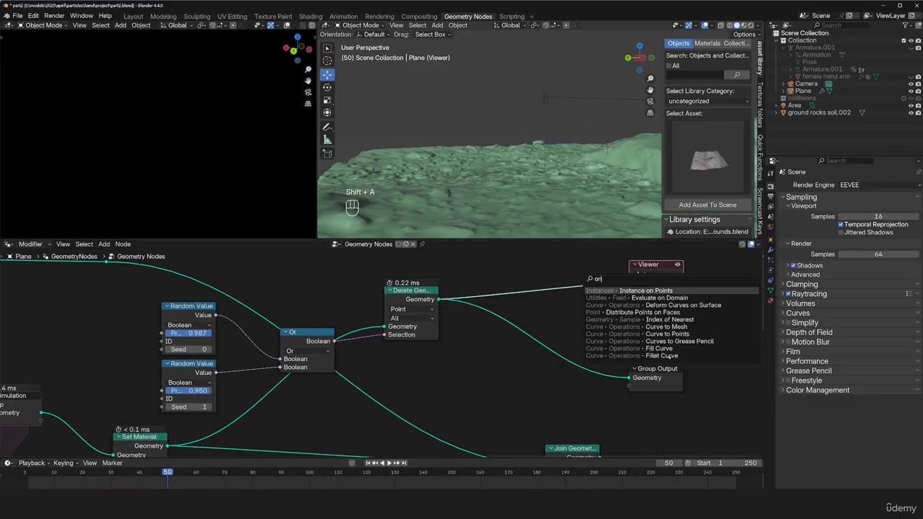
key(Return)
click(546, 346)
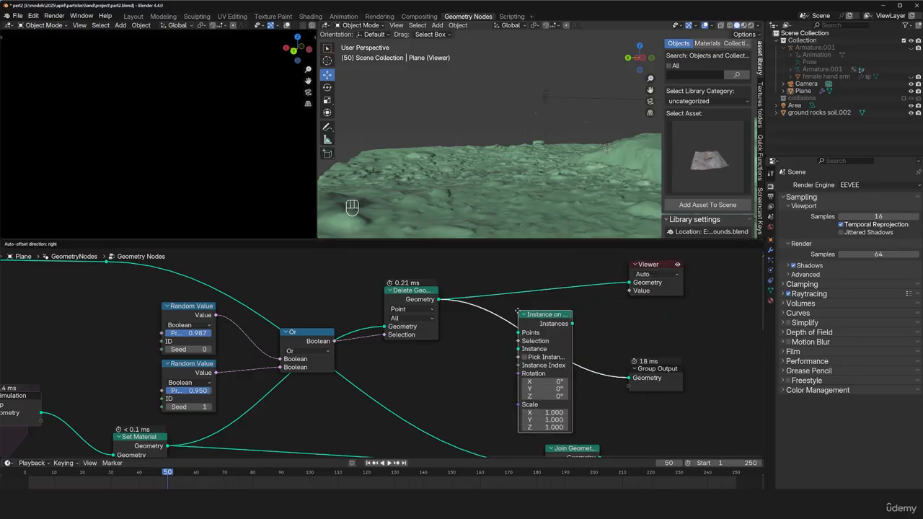
Feed the Area light through an Object Info node into the Instance input, enable Pick Instance, and preview the Instance on Points output
drag(792, 109, 447, 393)
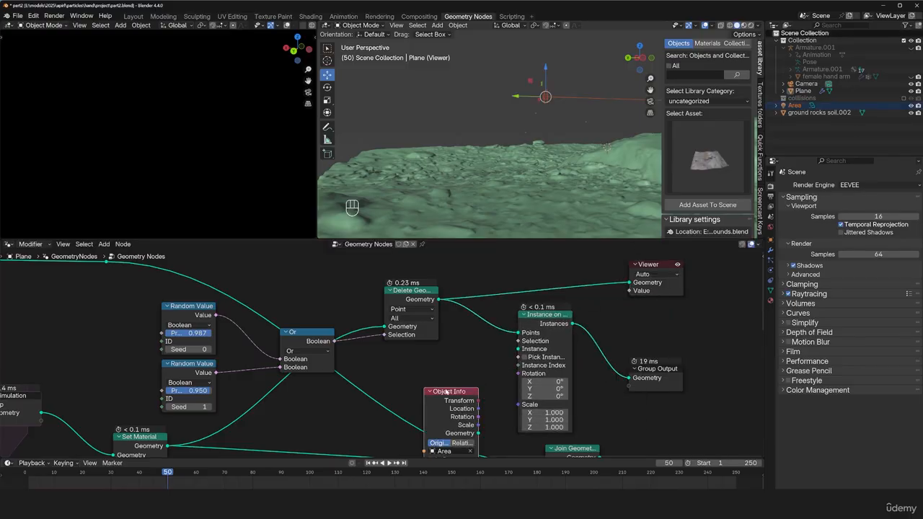
drag(479, 432, 518, 348)
drag(452, 408, 457, 353)
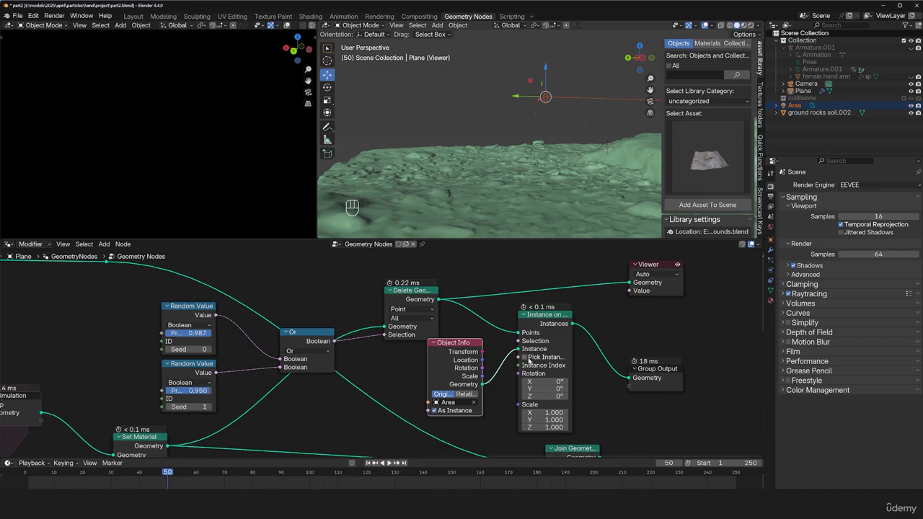
ctrl+shift+click(570, 330)
key(alt+a)
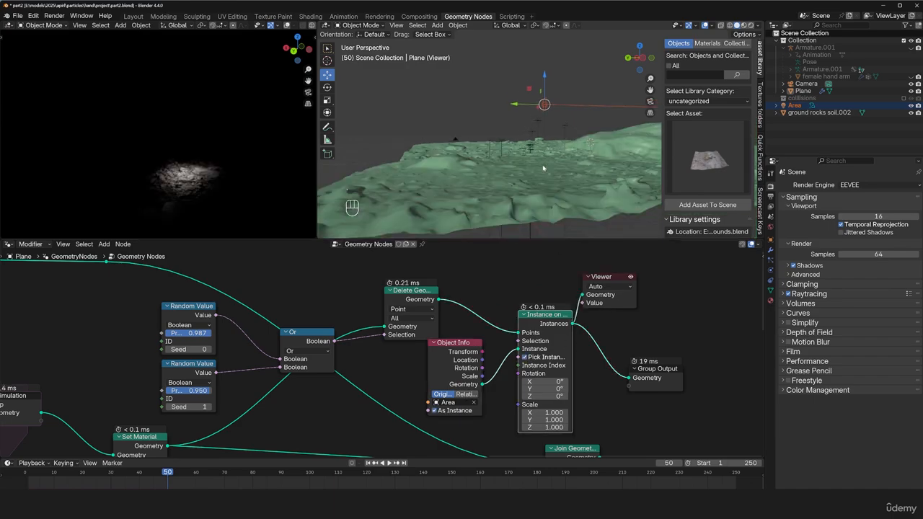
Play the simulation to frame 65 and switch the Area light's Object Info node to Relative
key(space)
key(space)
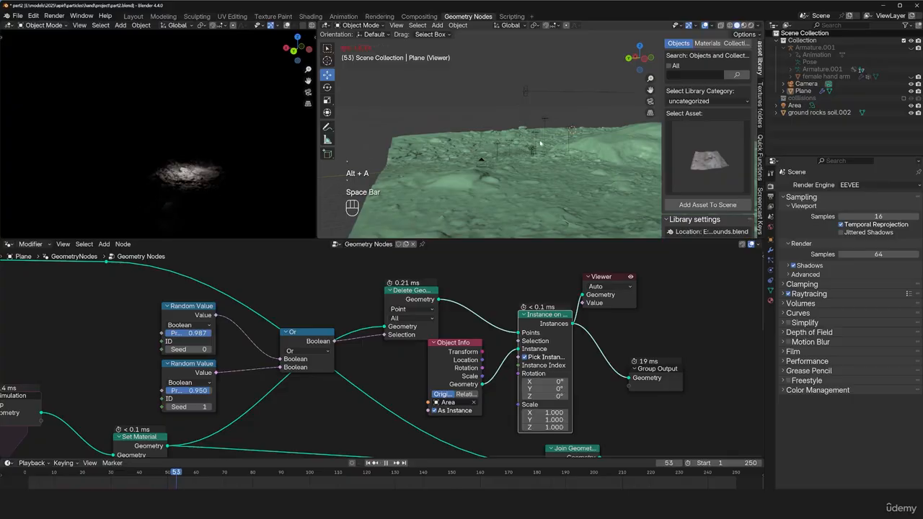
click(467, 393)
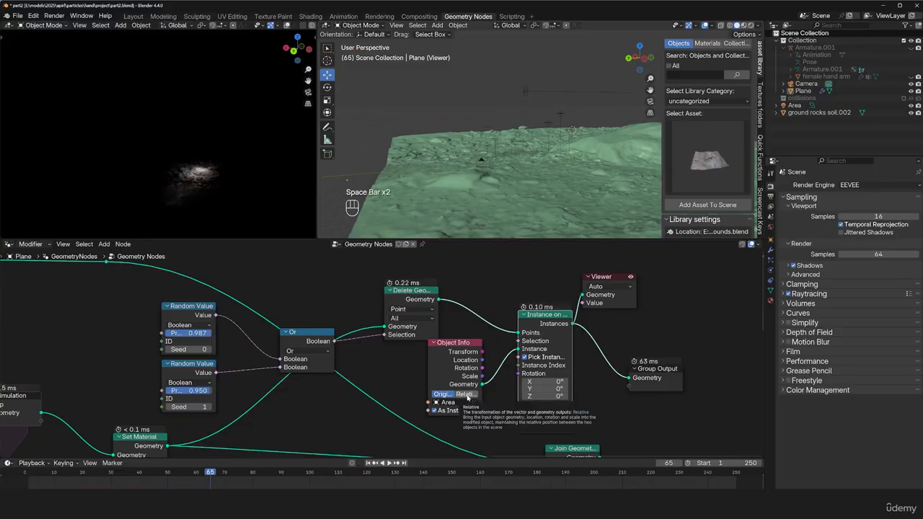
mouse_move(541, 92)
middle_down()
mouse_move(517, 93)
mouse_move(596, 95)
mouse_move(594, 105)
mouse_move(486, 78)
mouse_move(548, 80)
middle_up()
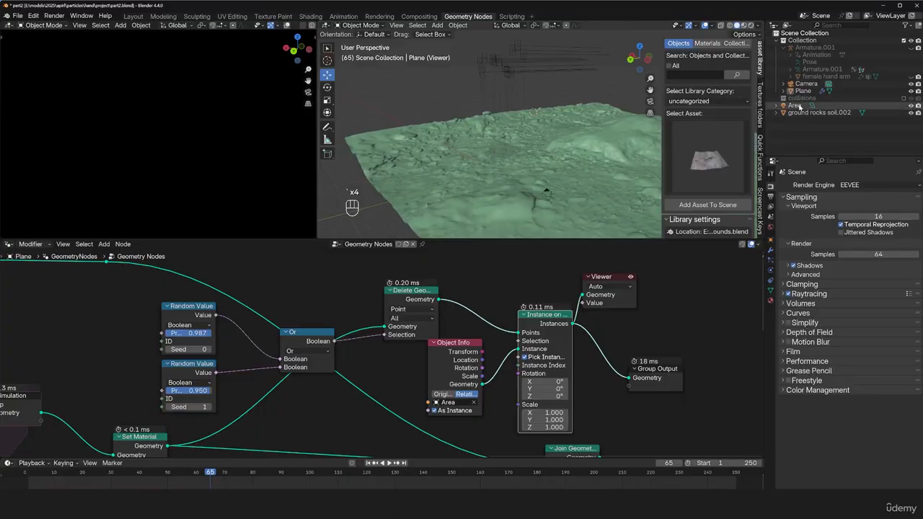
Select the Area light and clear its location to the world origin
click(794, 106)
key(alt+g)
key(alt+g)
key(alt+g)
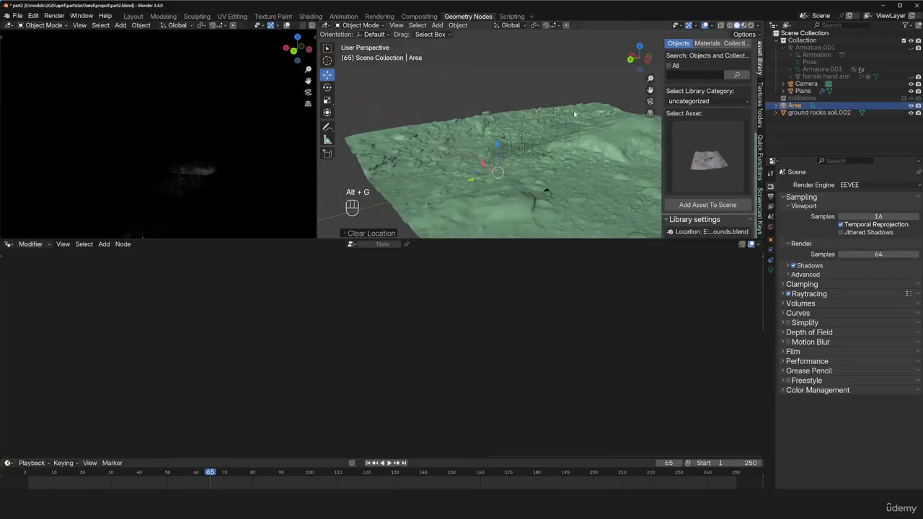
middle_drag(575, 114, 543, 166)
key(alt+g)
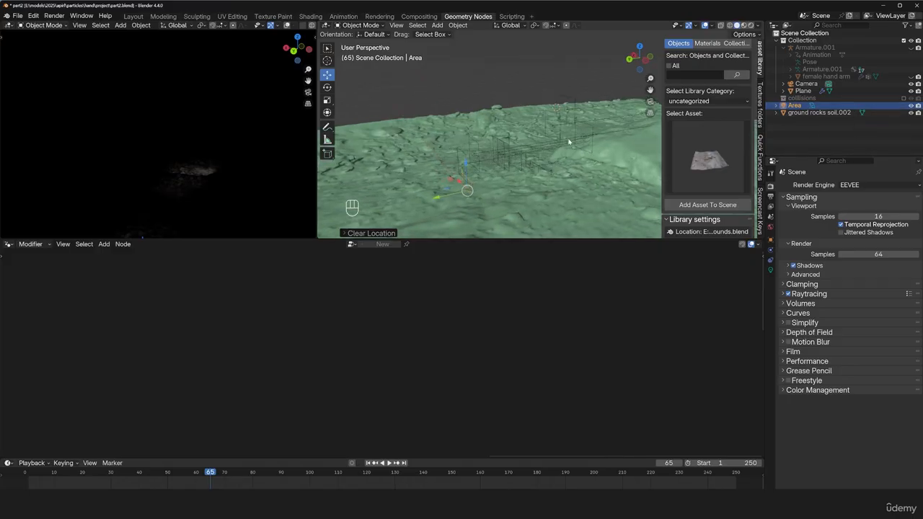
Move the Area light into a new collection named lights and exclude that collection from the view layer
key(m)
click(524, 88)
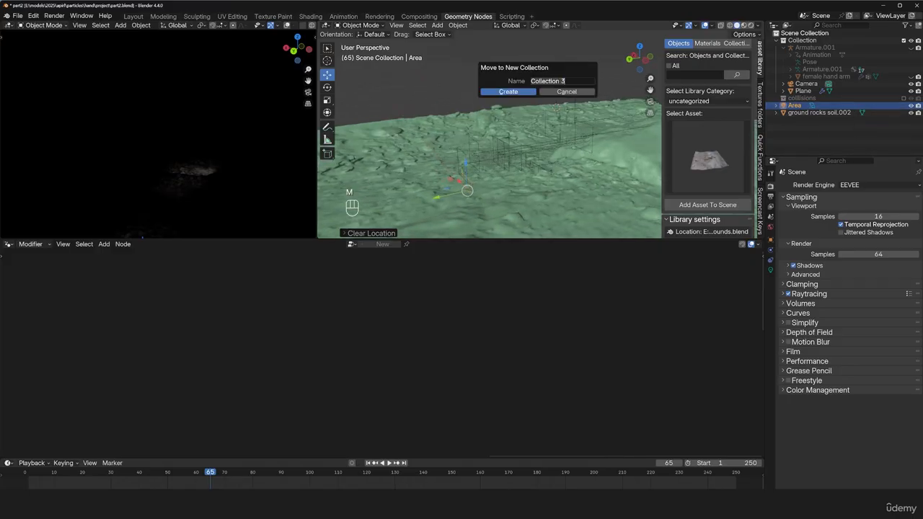
key(BackSpace)
key(Return)
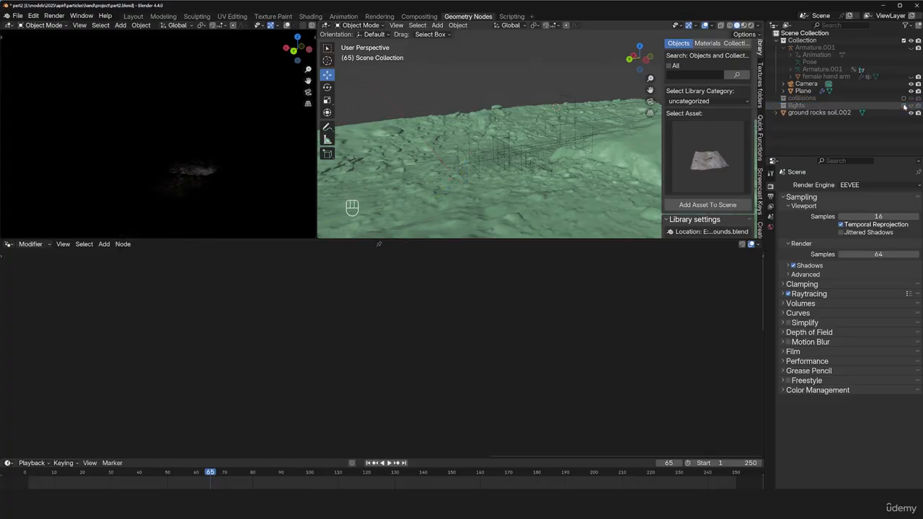
Select the Plane object, set the Instance on Points scale to 0.780 on all axes, and play the simulation to frame 51
click(523, 156)
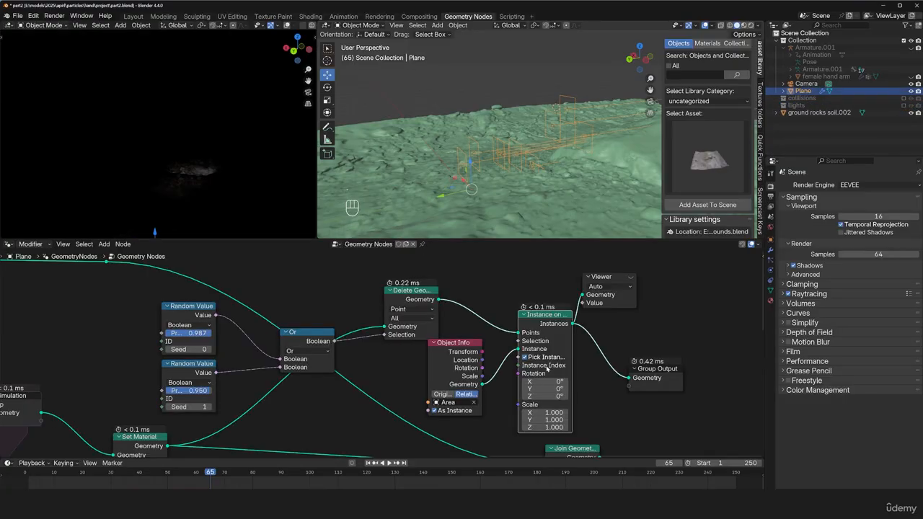
mouse_move(545, 412)
mouse_down()
mouse_move(546, 427)
mouse_move(519, 427)
mouse_move(548, 427)
mouse_up()
click(16, 472)
key(space)
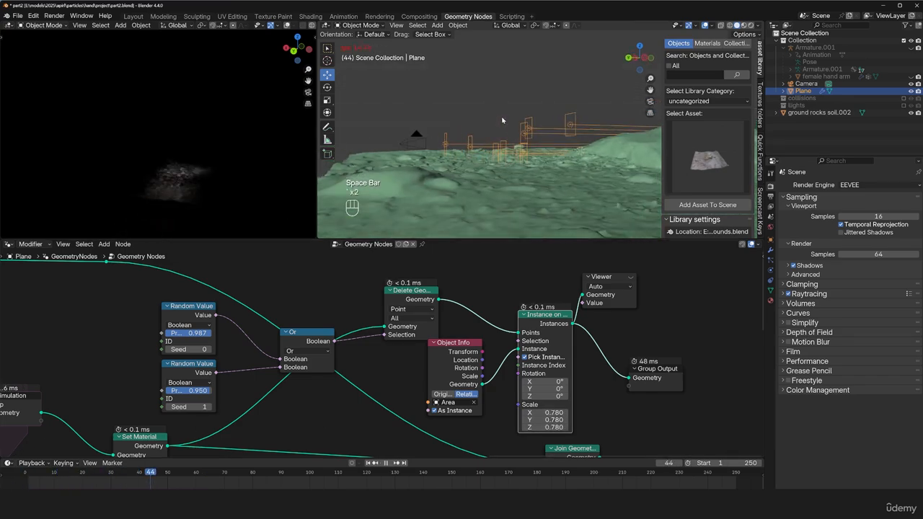
key(space)
Connect the Instance on Points output to the Join Geometry node and preview the joined result with the Viewer
scroll(555, 346, down, 3)
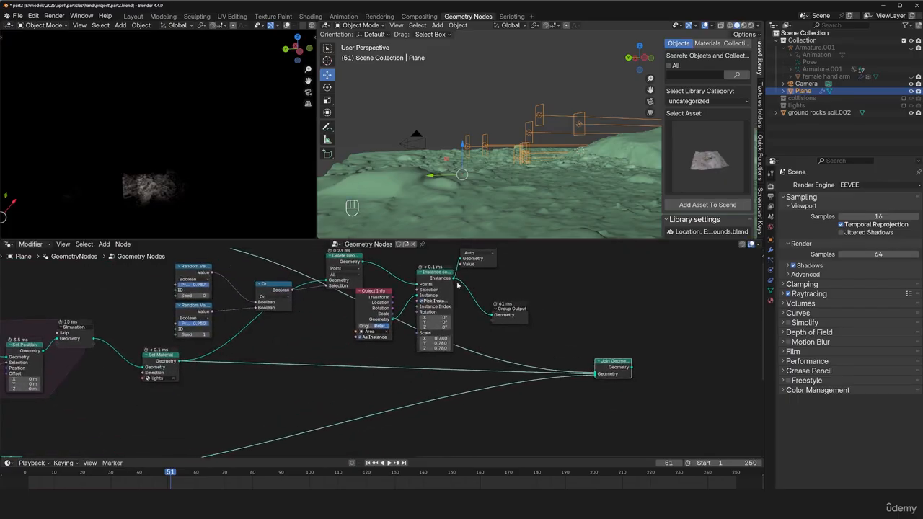
ctrl+shift+click(613, 367)
key(alt+a)
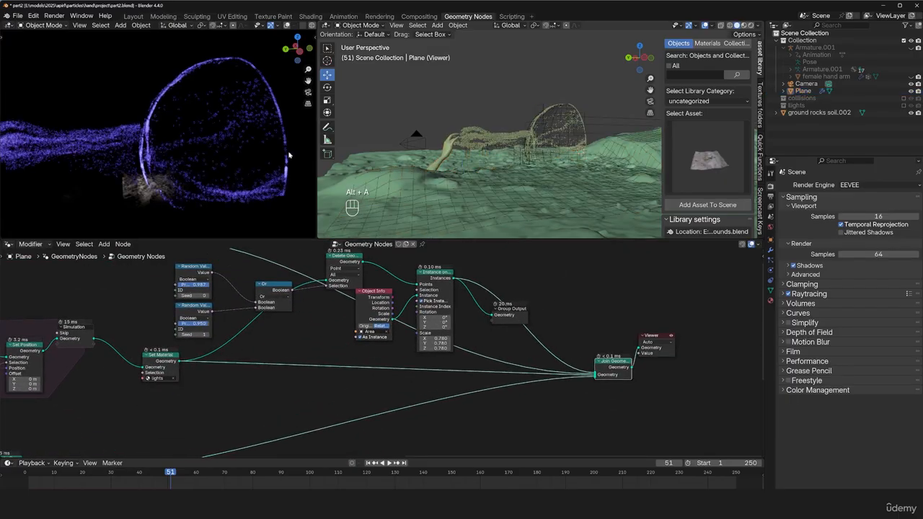
key(alt+a)
middle_drag(490, 167, 449, 170)
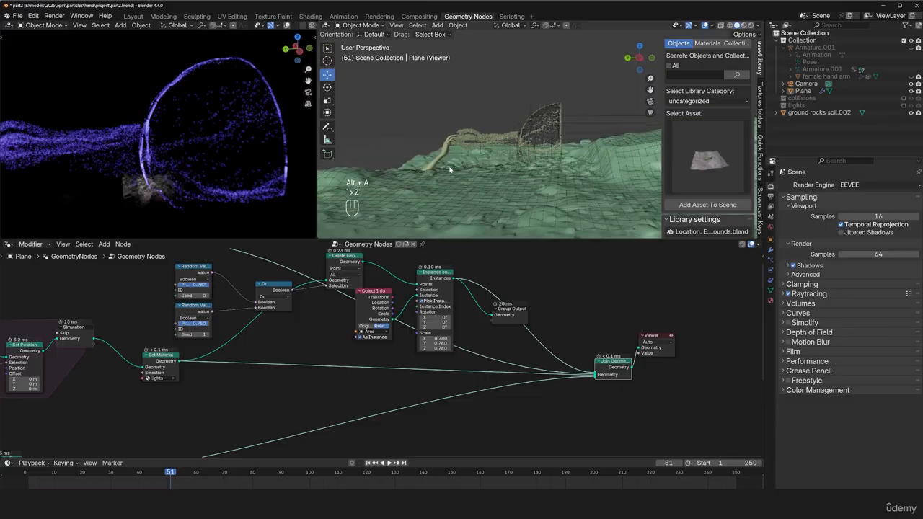
Replay the simulation to frame 26 and examine how the instanced lights illuminate the ground beneath the particles
key(shift+ctrl+space)
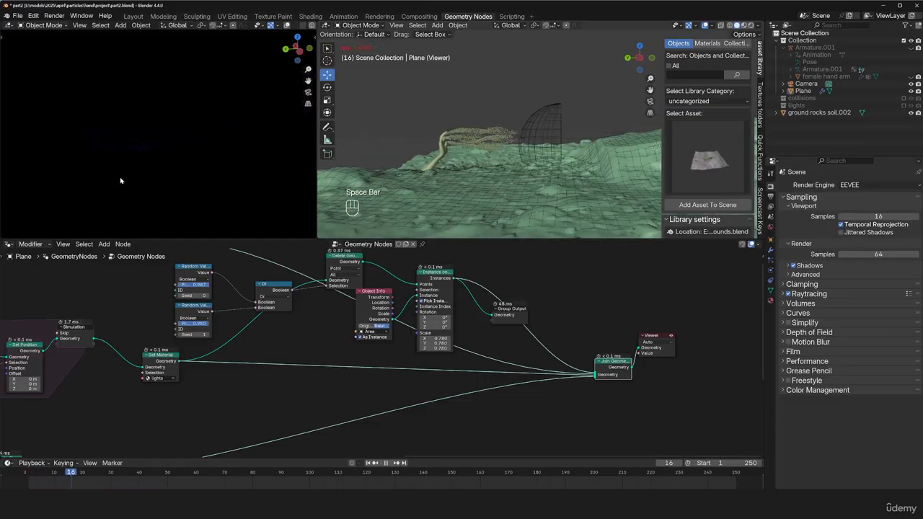
key(space)
key(space)
key(space)
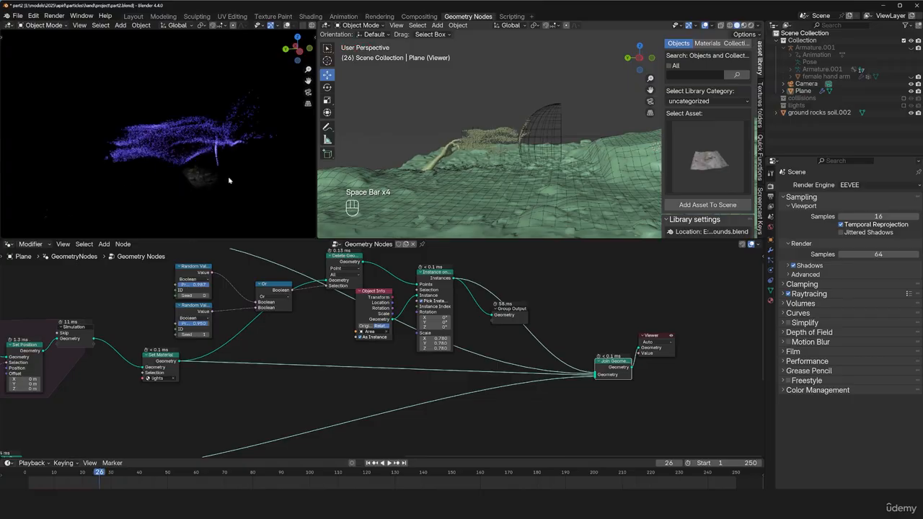
middle_drag(538, 147, 482, 186)
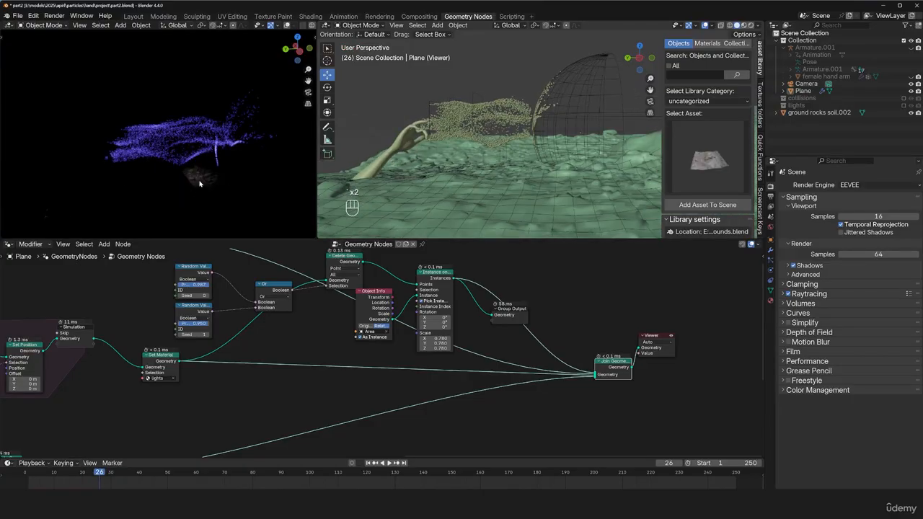
Include the lights collection, change the Area light's type to Point, exclude the collection again, and reselect the Plane object
click(903, 106)
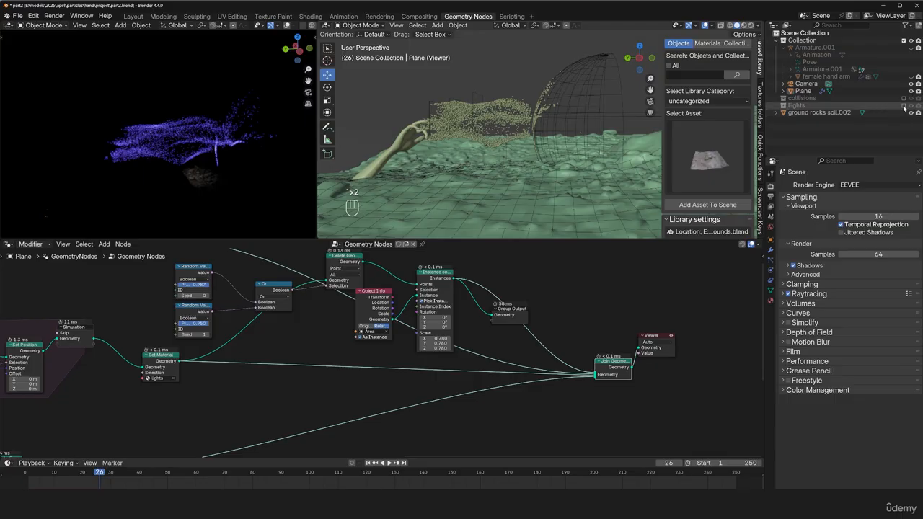
click(822, 113)
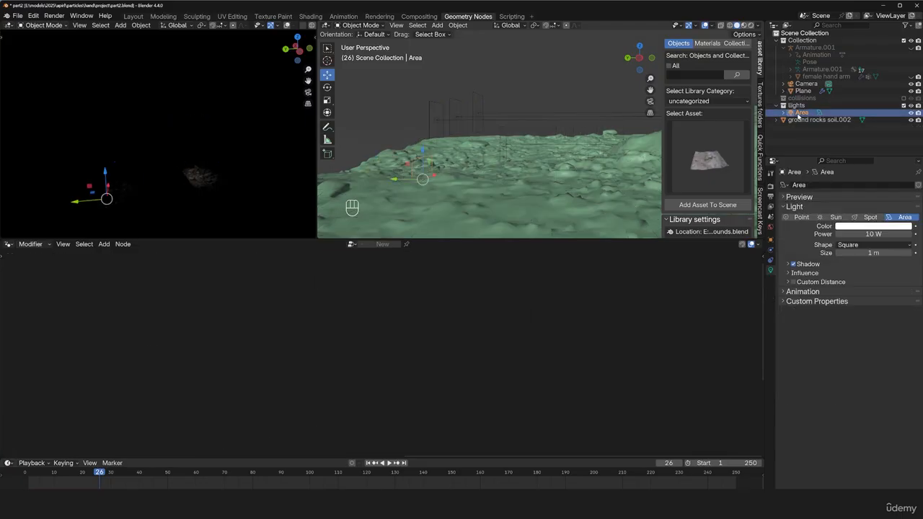
click(801, 218)
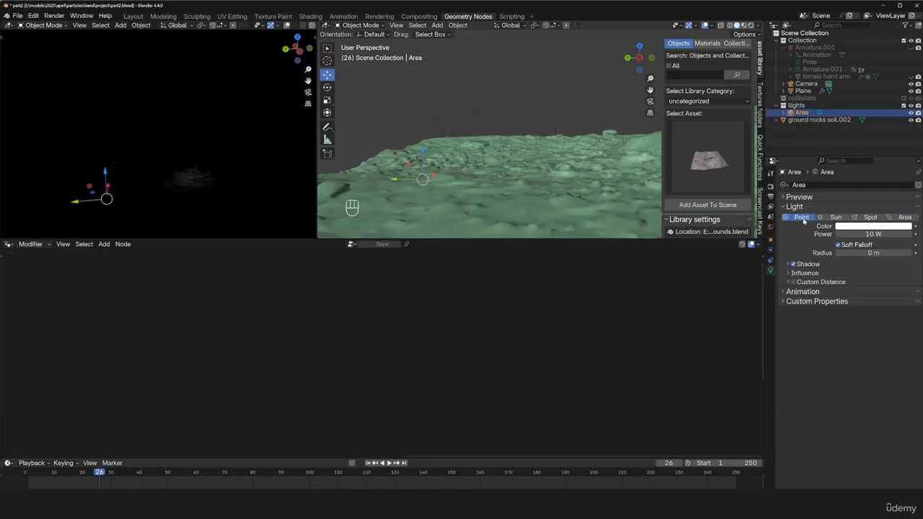
click(903, 105)
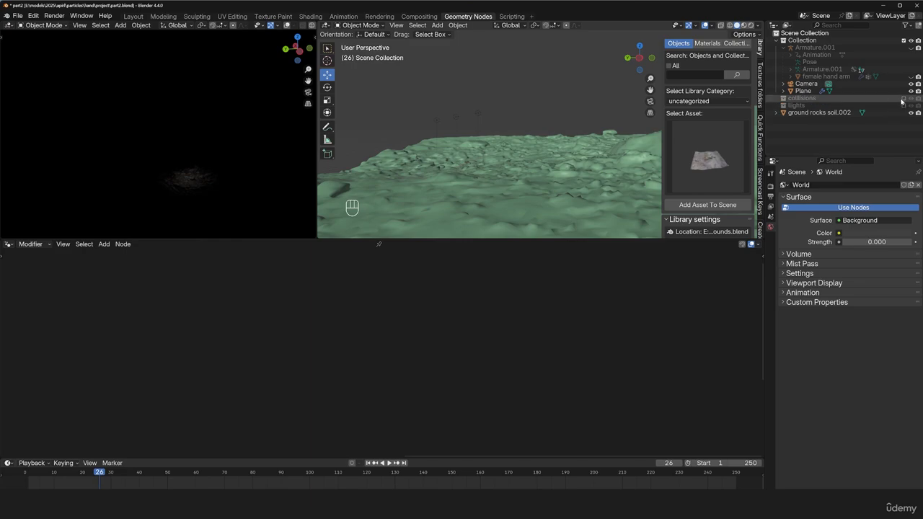
click(443, 118)
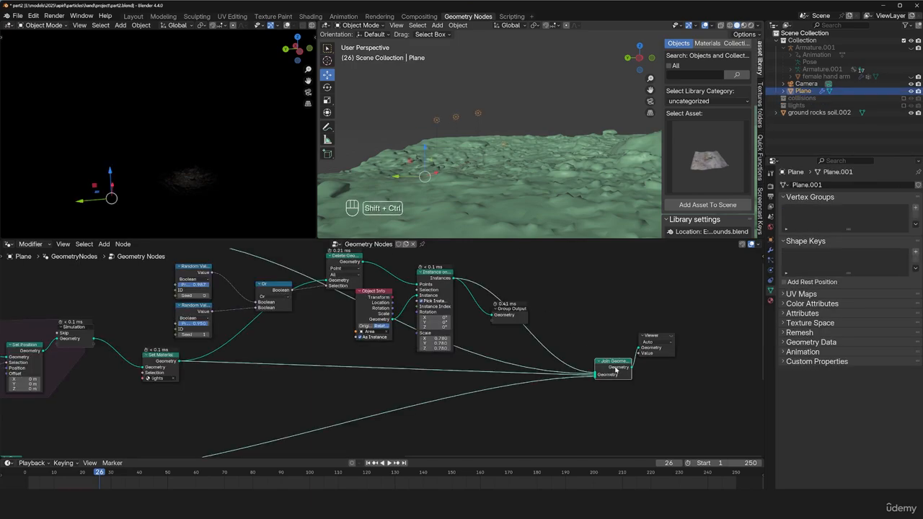
Set the second boolean Random Value node's probability to 0.918 and deselect all objects
scroll(514, 320, up, 3)
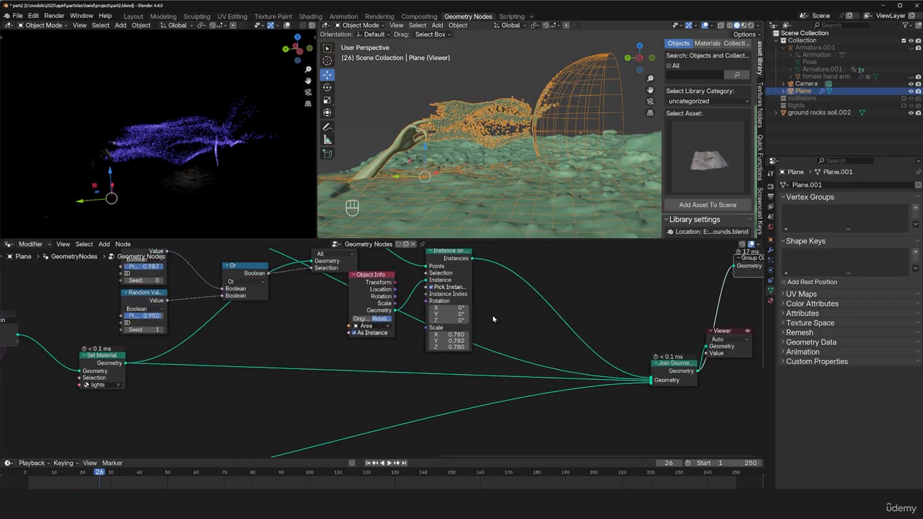
middle_drag(258, 339, 363, 352)
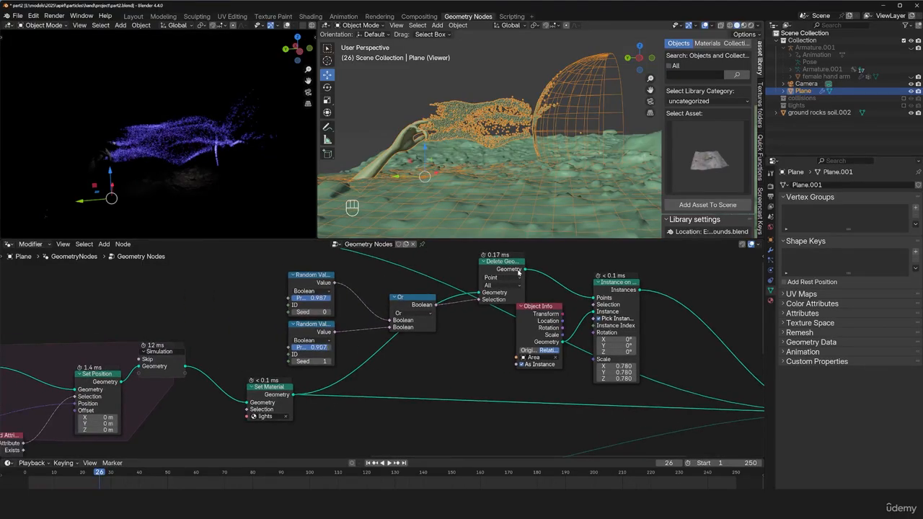
mouse_move(518, 272)
drag(322, 347, 339, 348)
key(alt+a)
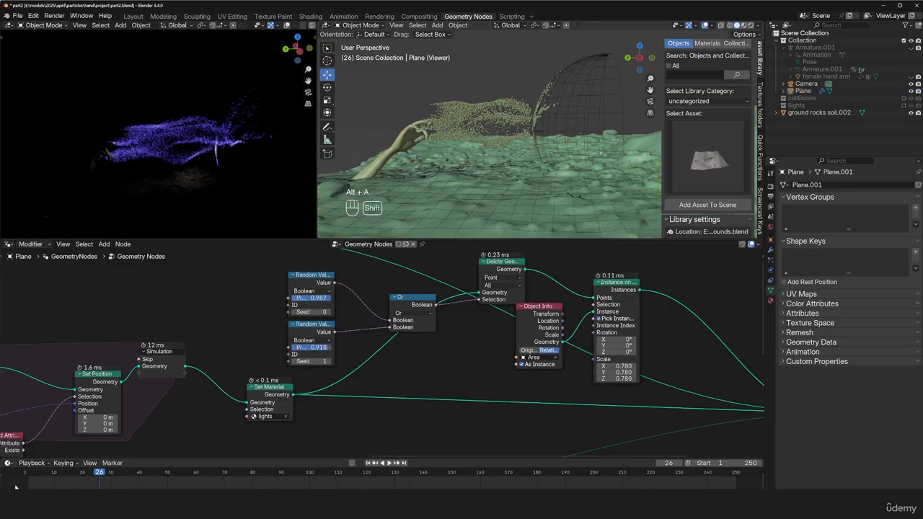
Replay the simulation from the start, set the second Random Value's probability to 0.892, and stop at frame 55
key(shift+Left)
key(space)
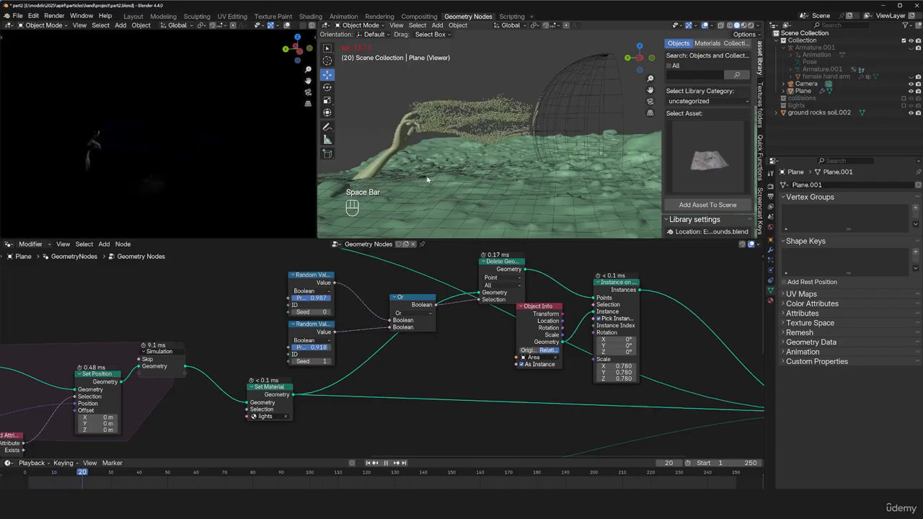
key(space)
key(space)
key(space)
key(space)
key(space)
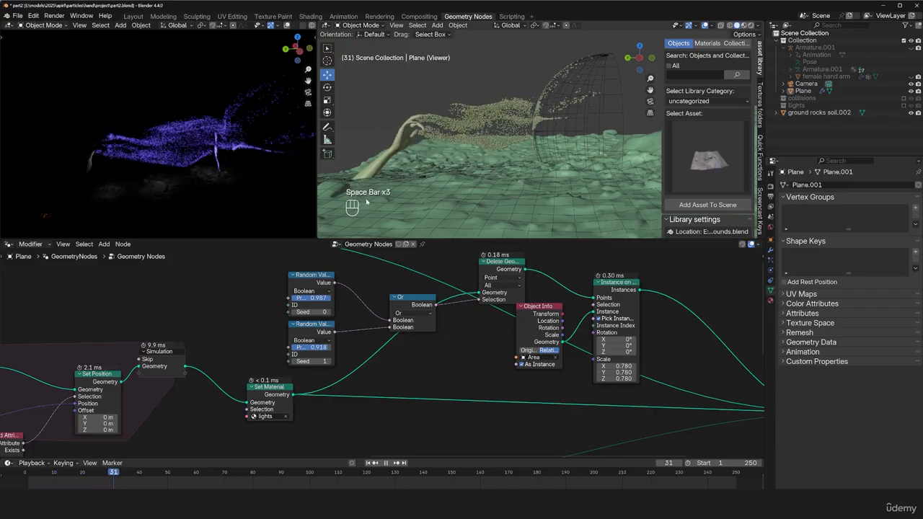
key(space)
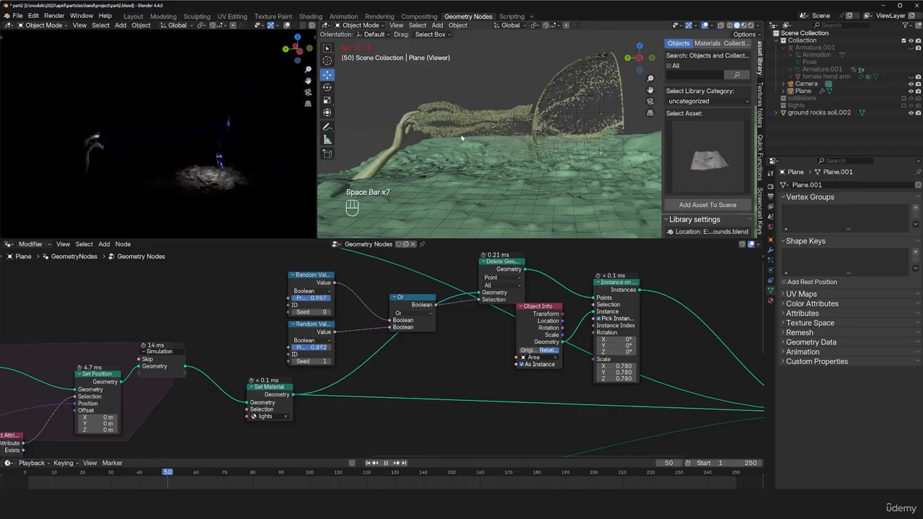
key(space)
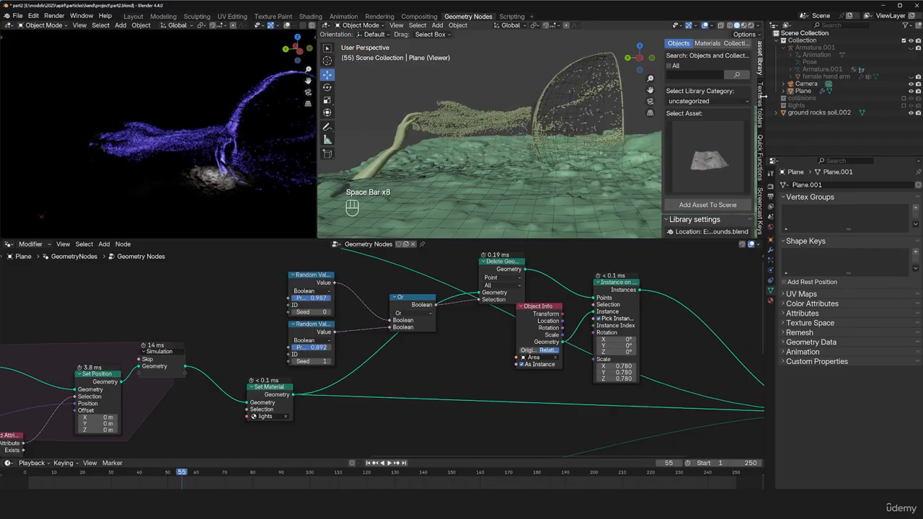
Expand the lights collection, select its Area light, and tint the light colour violet-blue
click(783, 105)
click(802, 113)
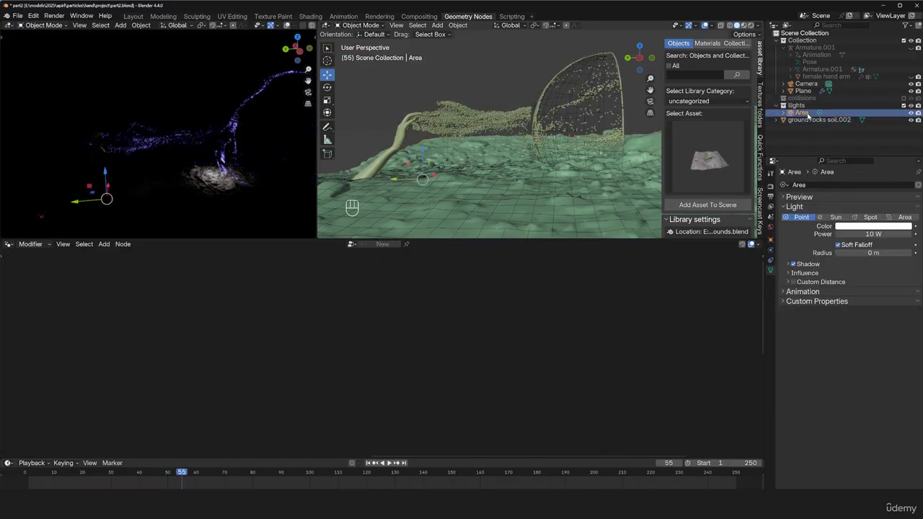
click(855, 225)
click(877, 140)
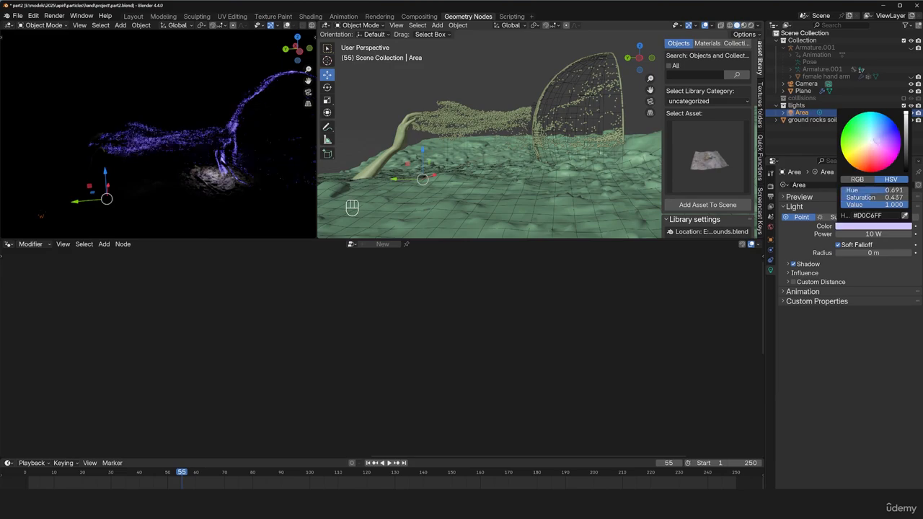
drag(876, 140, 881, 139)
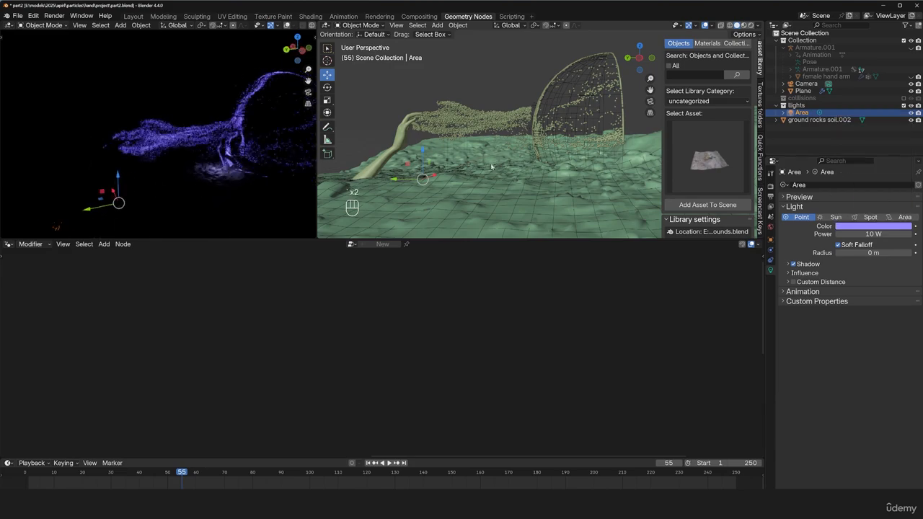
Deselect all objects and replay the simulation to frame 19 to check the tinted lighting
key(alt+a)
key(alt+a)
key(space)
key(space)
key(space)
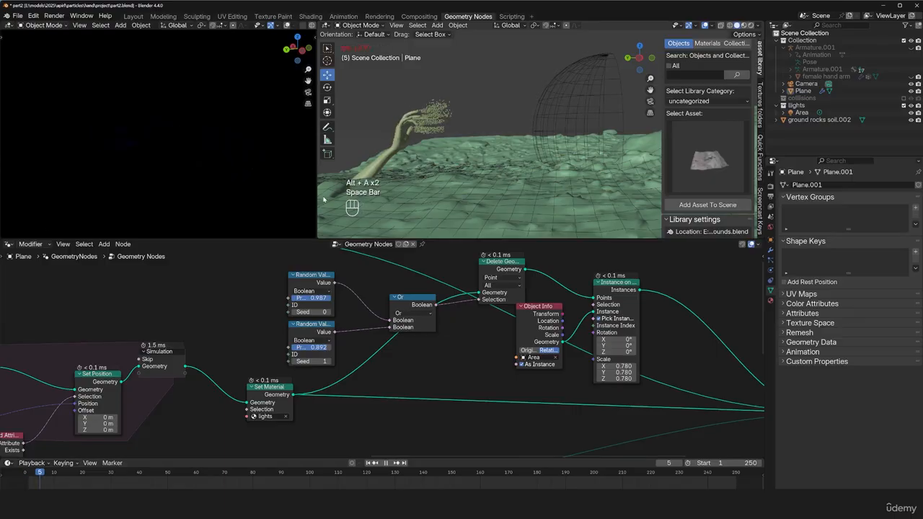
key(space)
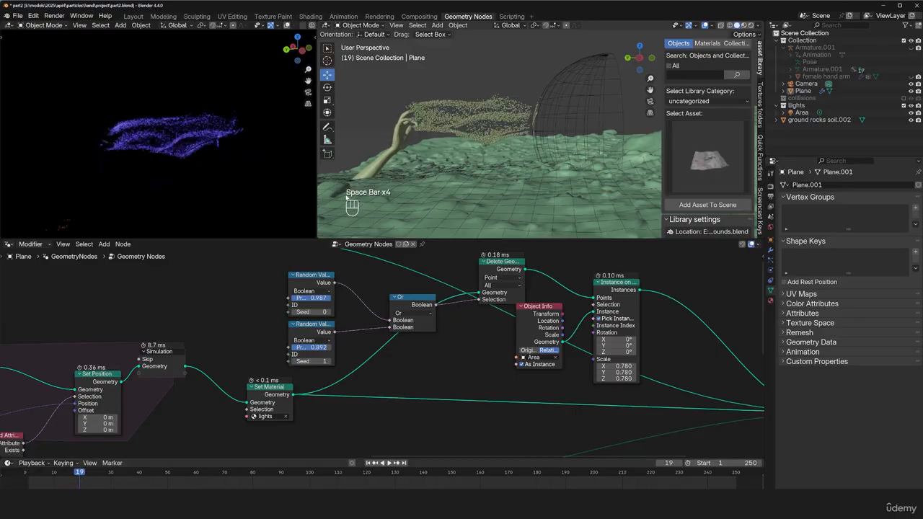
Select the Area light and set its power to 22.4 W
middle_drag(423, 185, 463, 188)
click(770, 300)
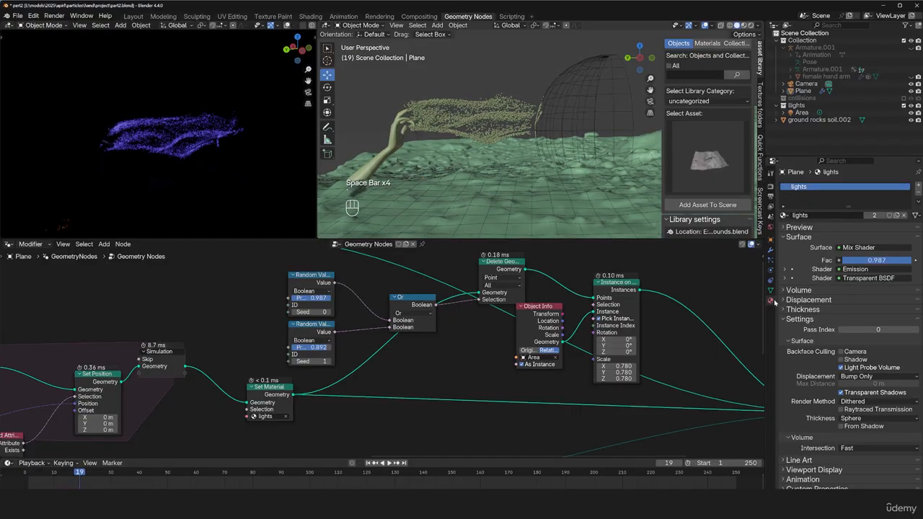
click(801, 112)
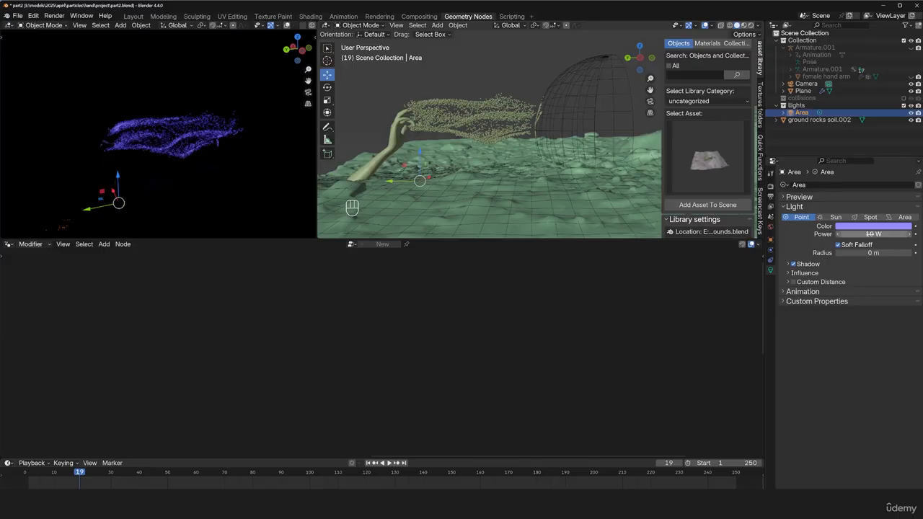
drag(865, 233, 894, 234)
Replay the simulation from the start to frame 33 and view the scene through the camera
key(shift+Left)
key(space)
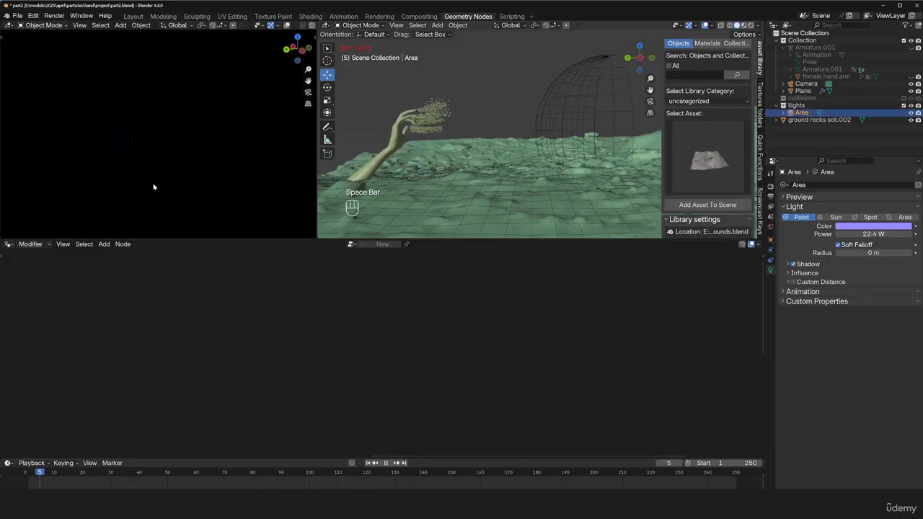
key(space)
key(KP_0)
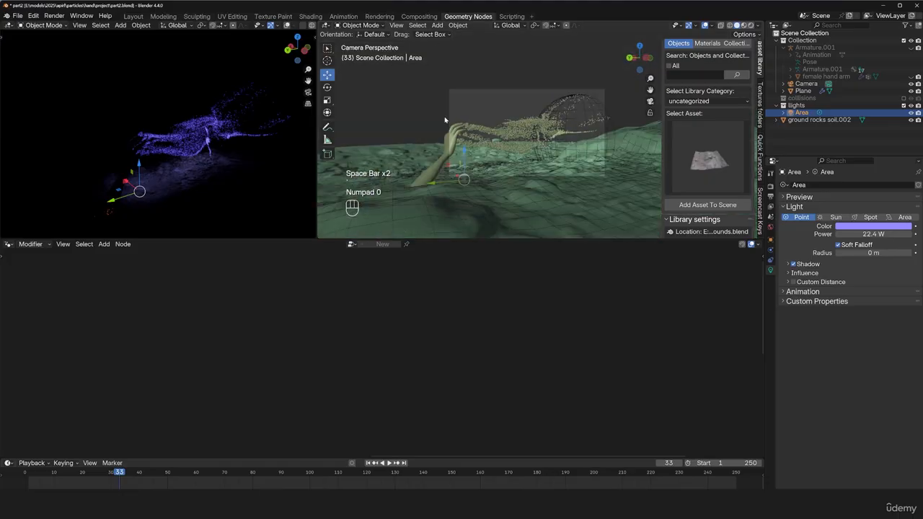
Set the render output path to C:\tmp\particle render1 and play the simulation to frame 44
click(771, 186)
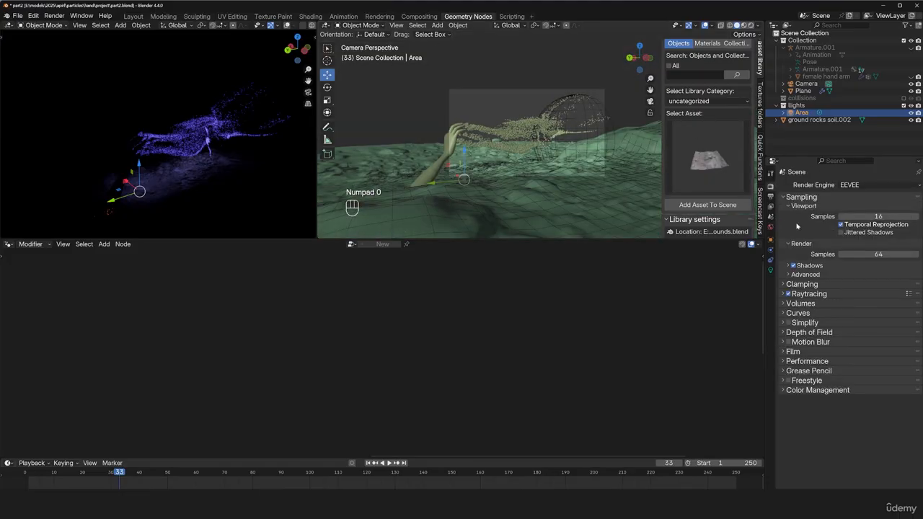
click(771, 196)
click(915, 328)
key(space)
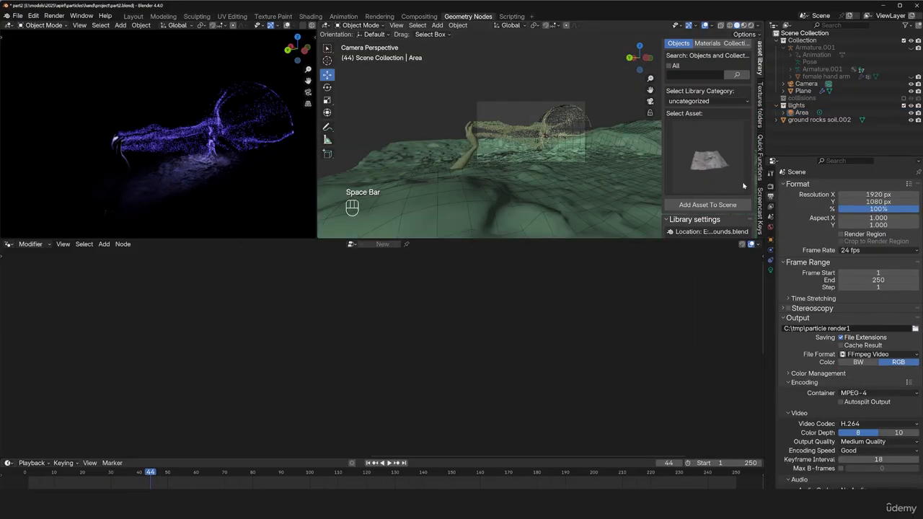
Enable Motion Blur in the render settings with position End on Frame and a shutter of 0.24
click(771, 186)
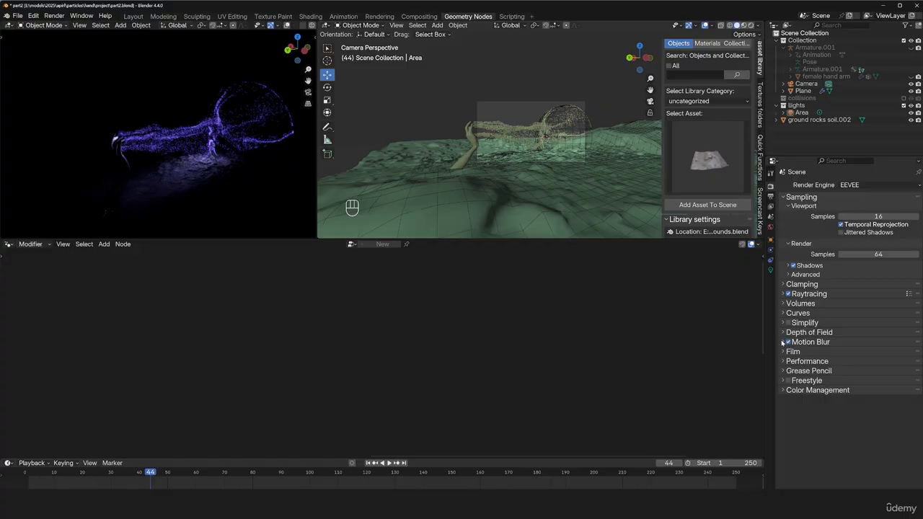
click(783, 341)
click(872, 352)
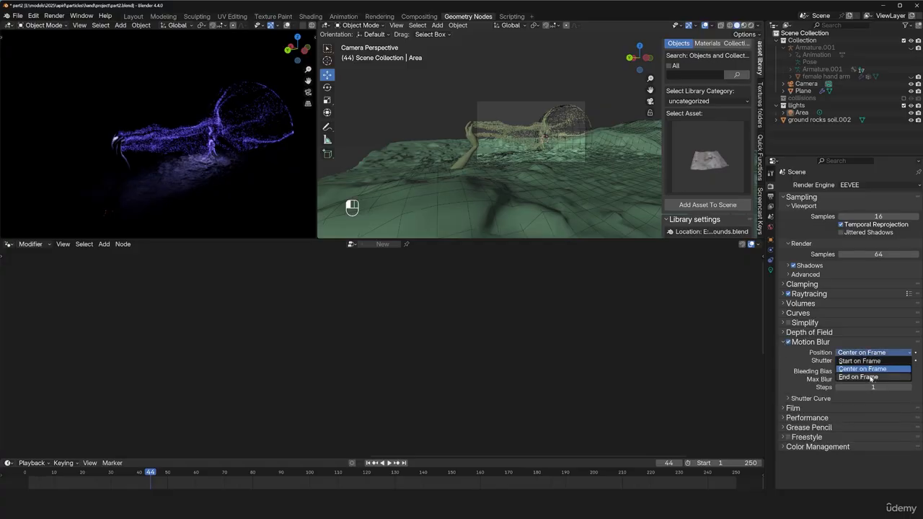
click(892, 378)
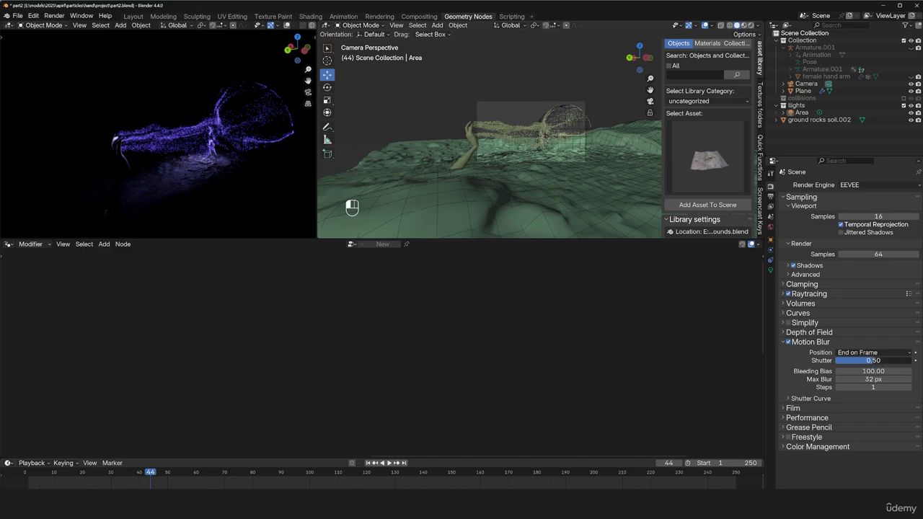
drag(836, 360, 817, 360)
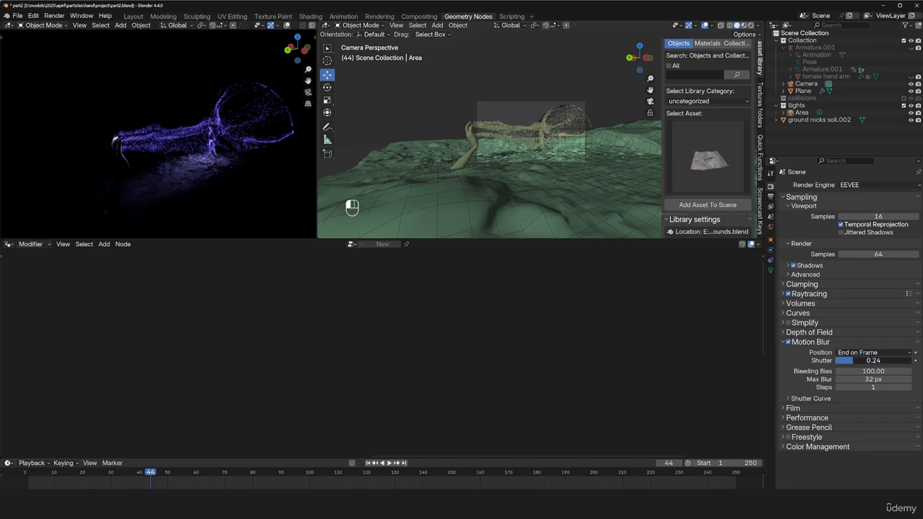
Return the timeline to frame 0 and set the animation's end frame to 100
click(503, 105)
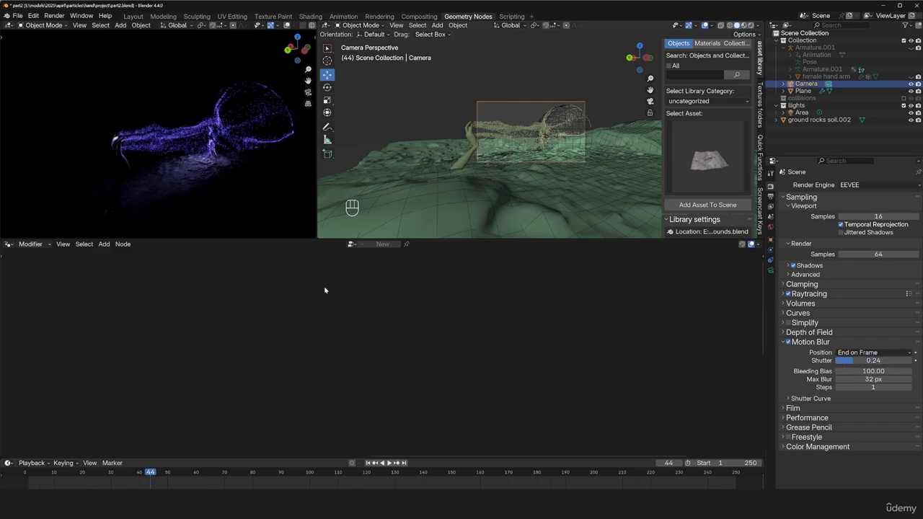
click(20, 486)
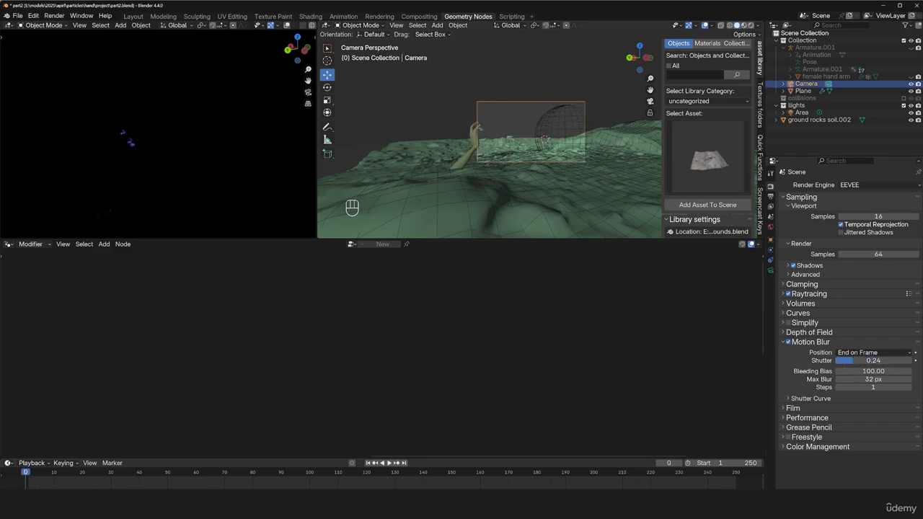
click(750, 462)
key(Return)
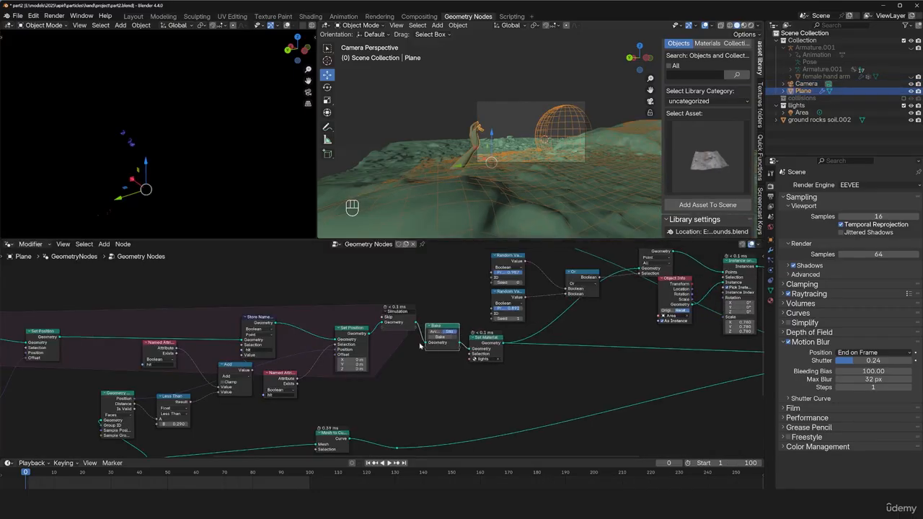
Enter a new density on the Distribute Points node that feeds the simulation zone
middle_drag(245, 347, 495, 356)
middle_drag(299, 362, 302, 349)
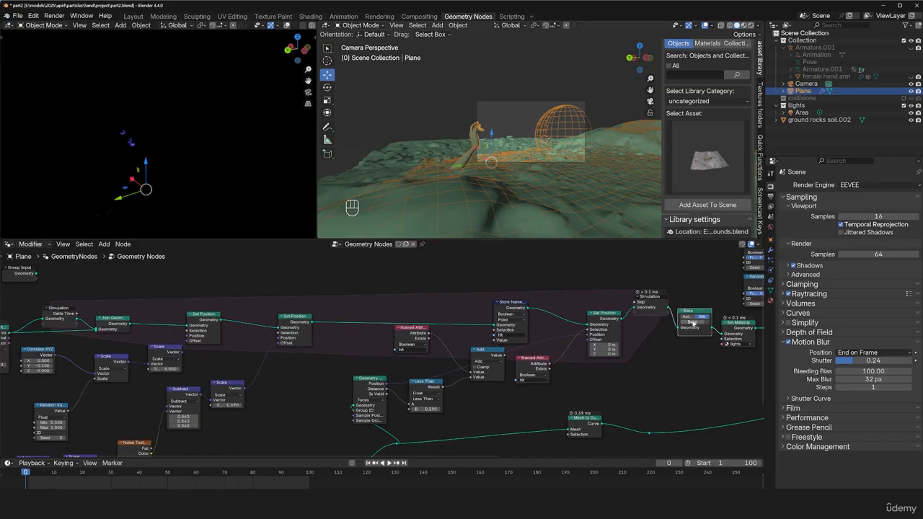
middle_drag(130, 355, 370, 354)
scroll(368, 354, up, 3)
middle_drag(241, 371, 397, 368)
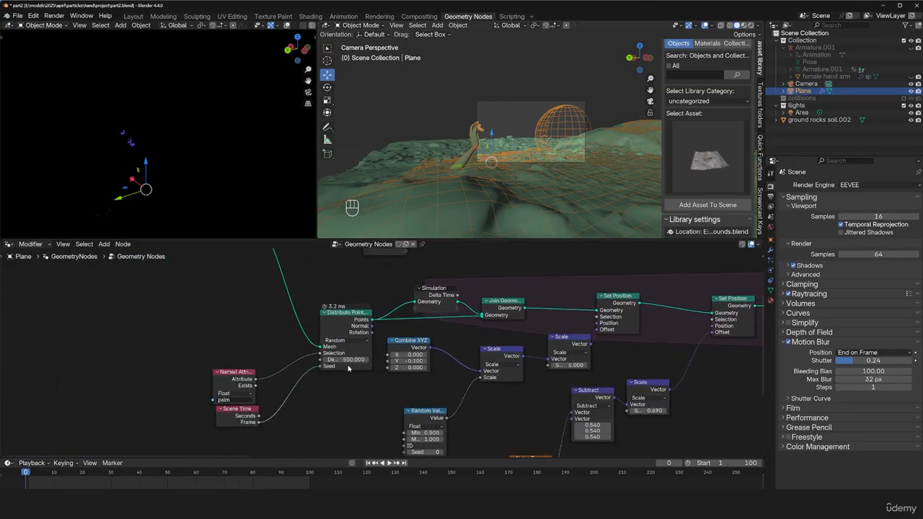
click(347, 360)
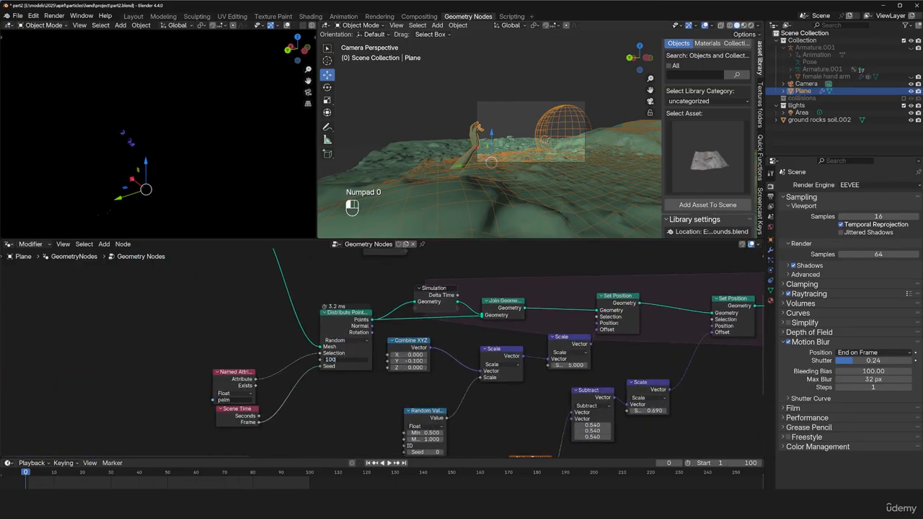
key(Return)
Set the Bake node after the simulation zone to Animation mode and save the file
scroll(422, 405, down, 2)
middle_drag(573, 397, 317, 389)
middle_drag(721, 370, 530, 367)
key(ctrl+s)
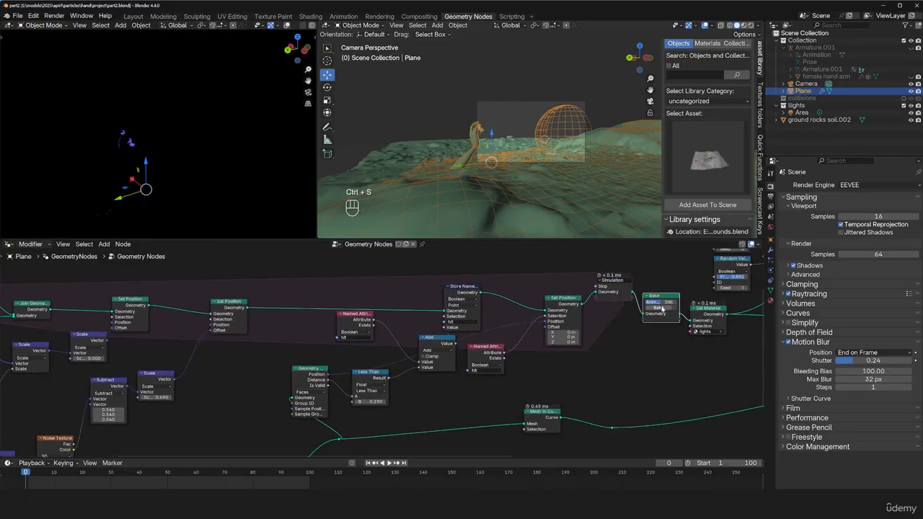